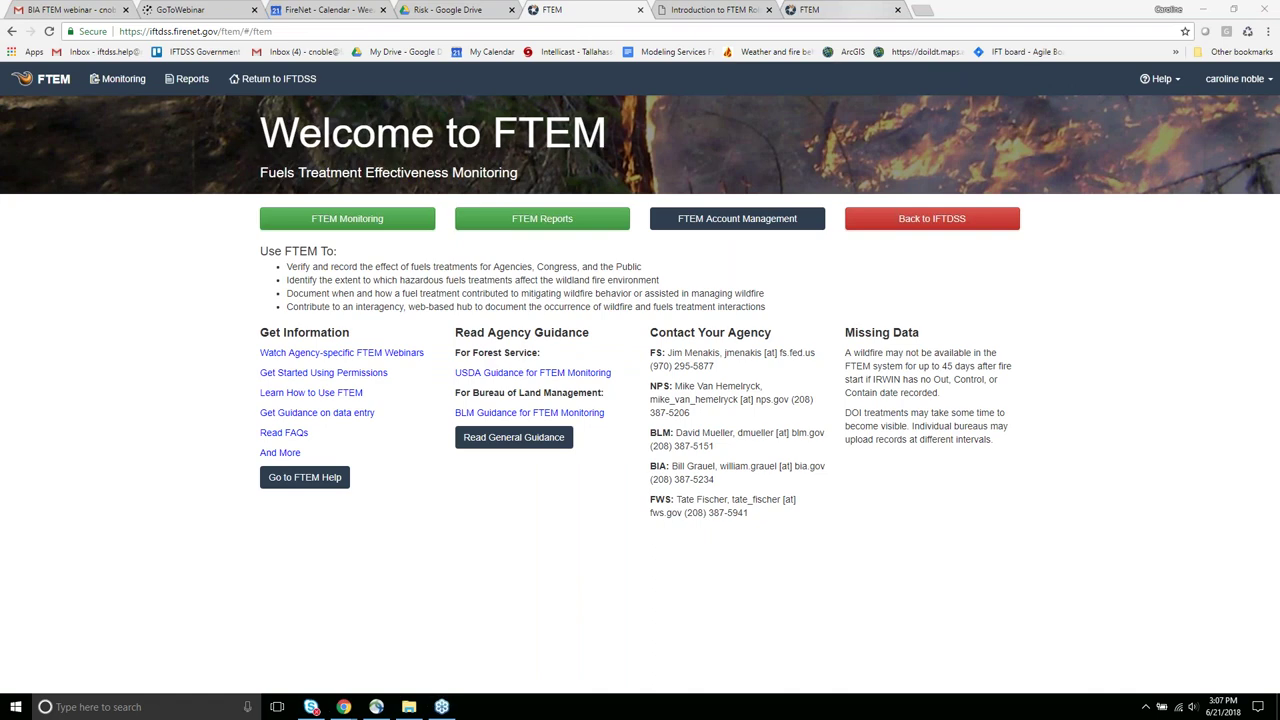
- Open the FTEM user list, filter it to the BLM agency and look through the listed users
left_click(1220, 80)
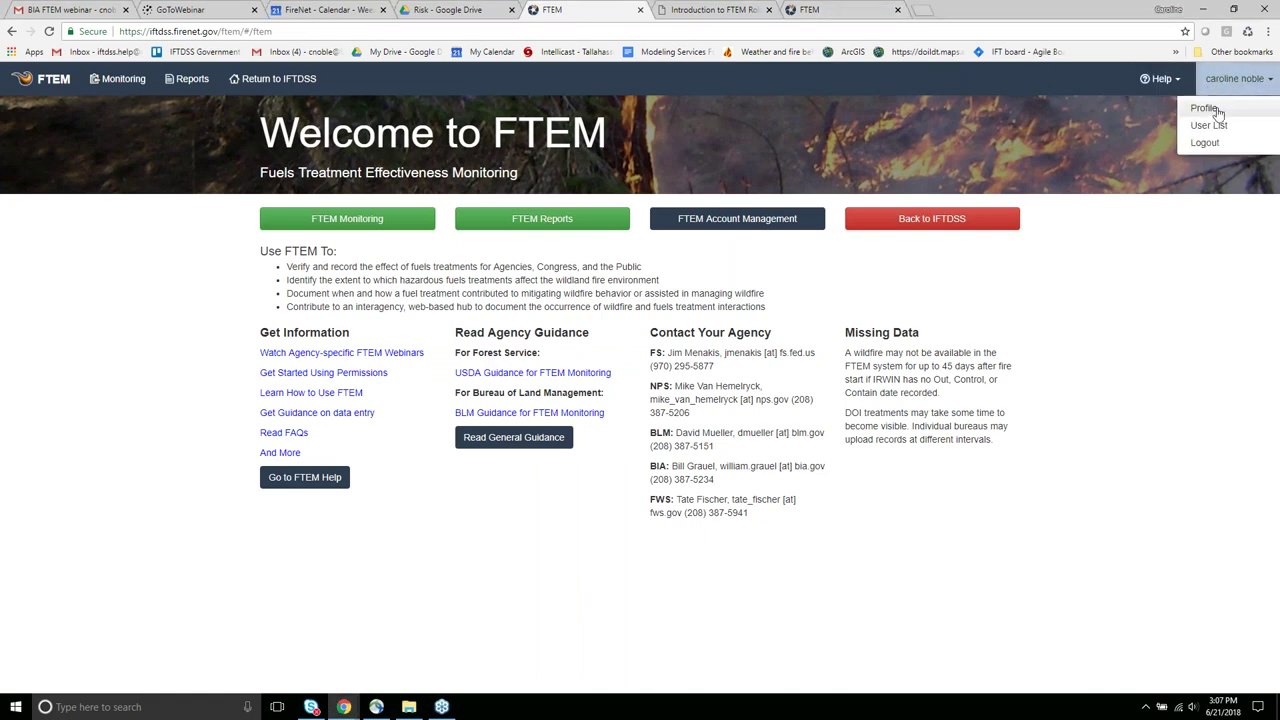
left_click(1208, 125)
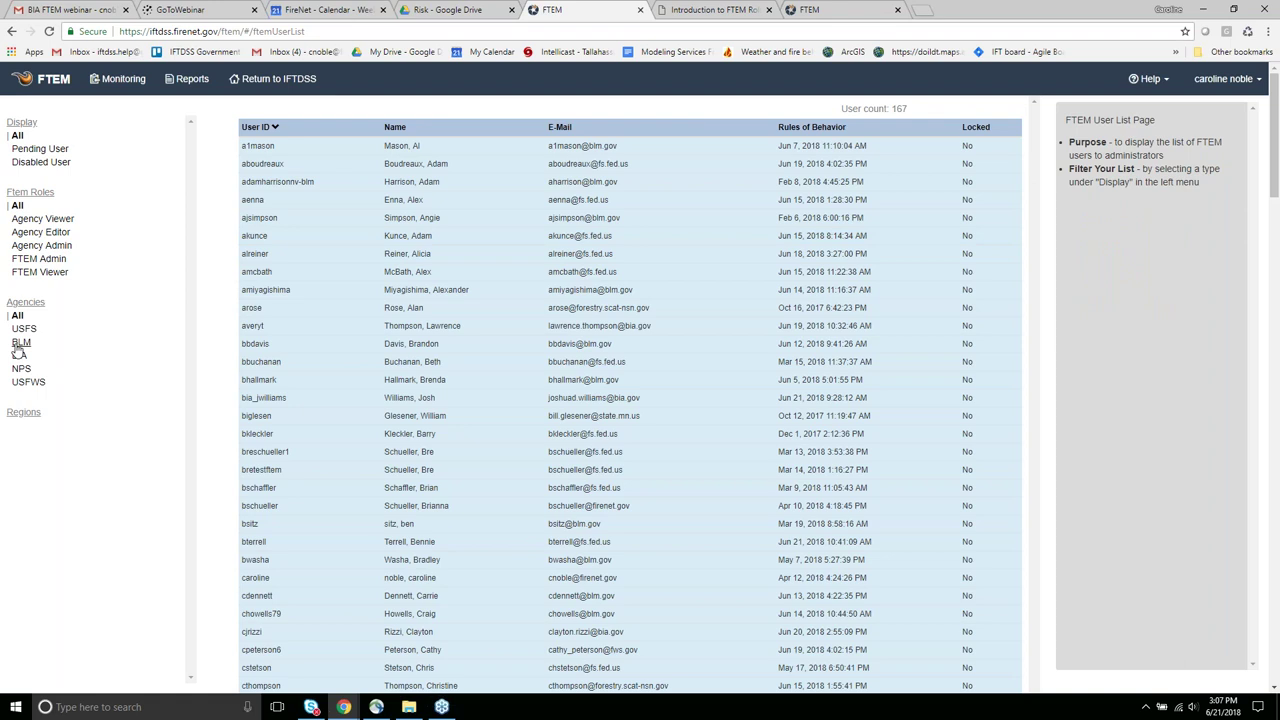
left_click(20, 344)
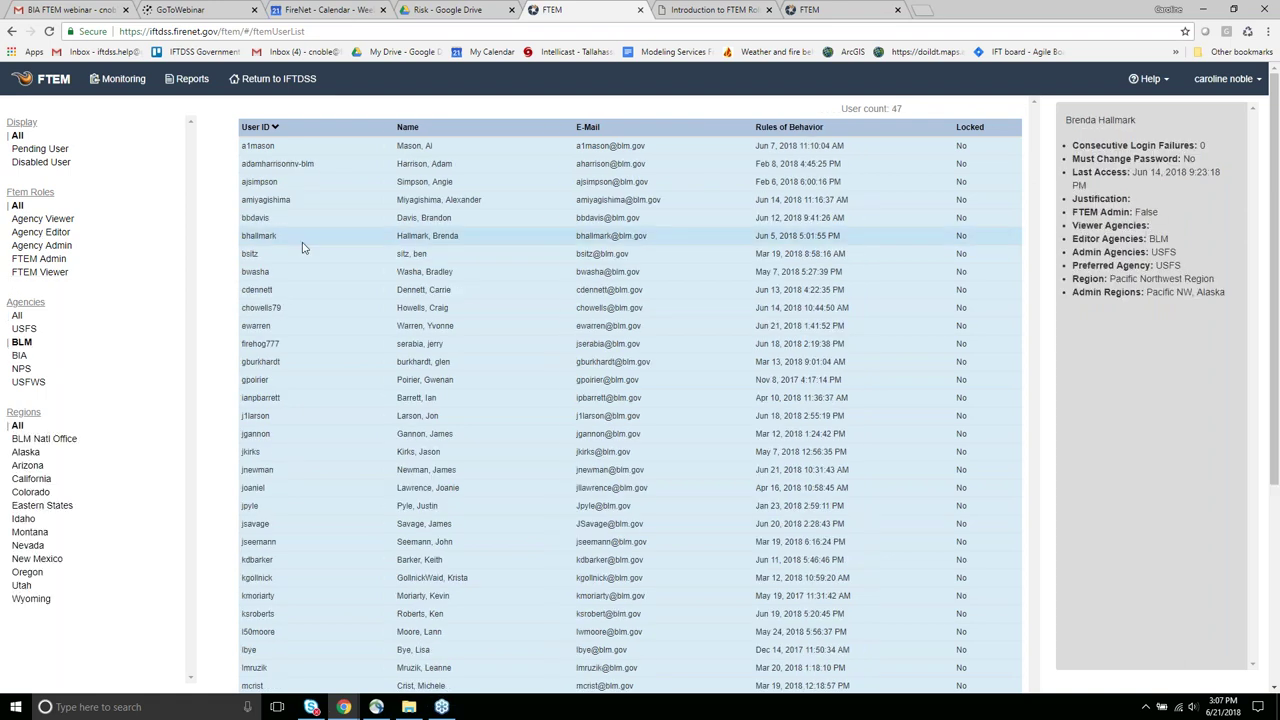
scroll(304, 248, "down", 1)
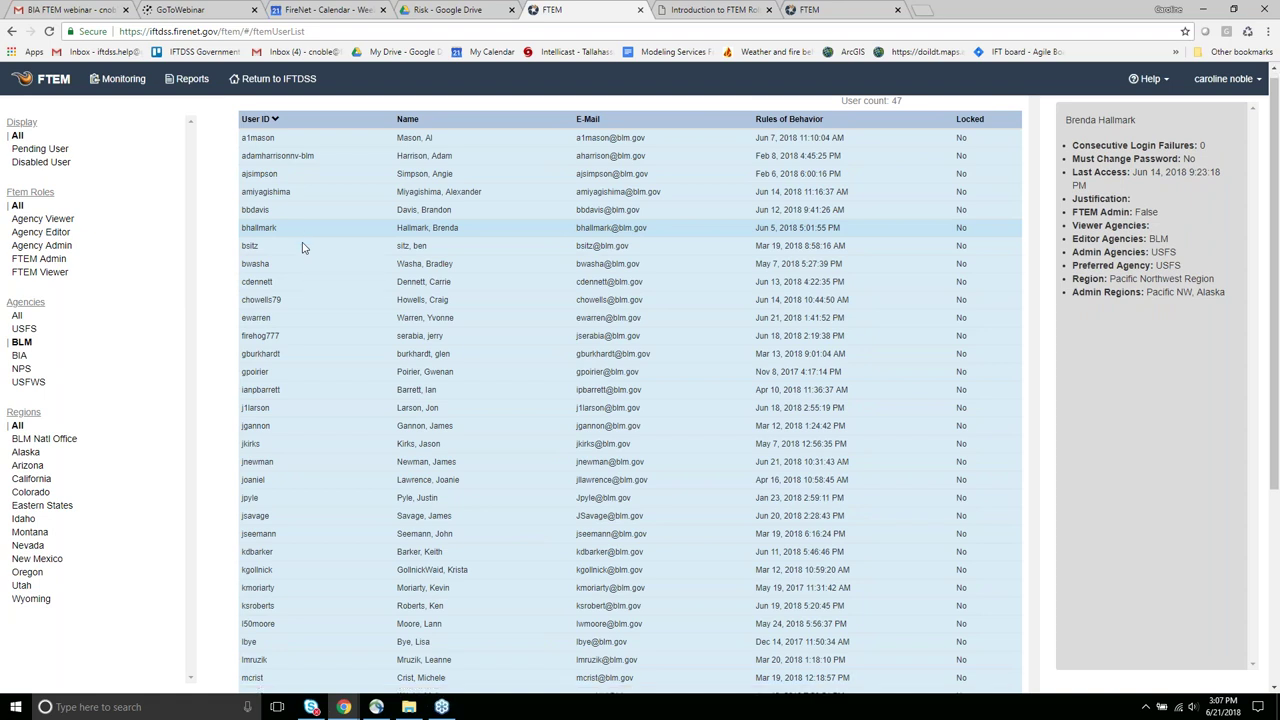
scroll(304, 248, "down", 3)
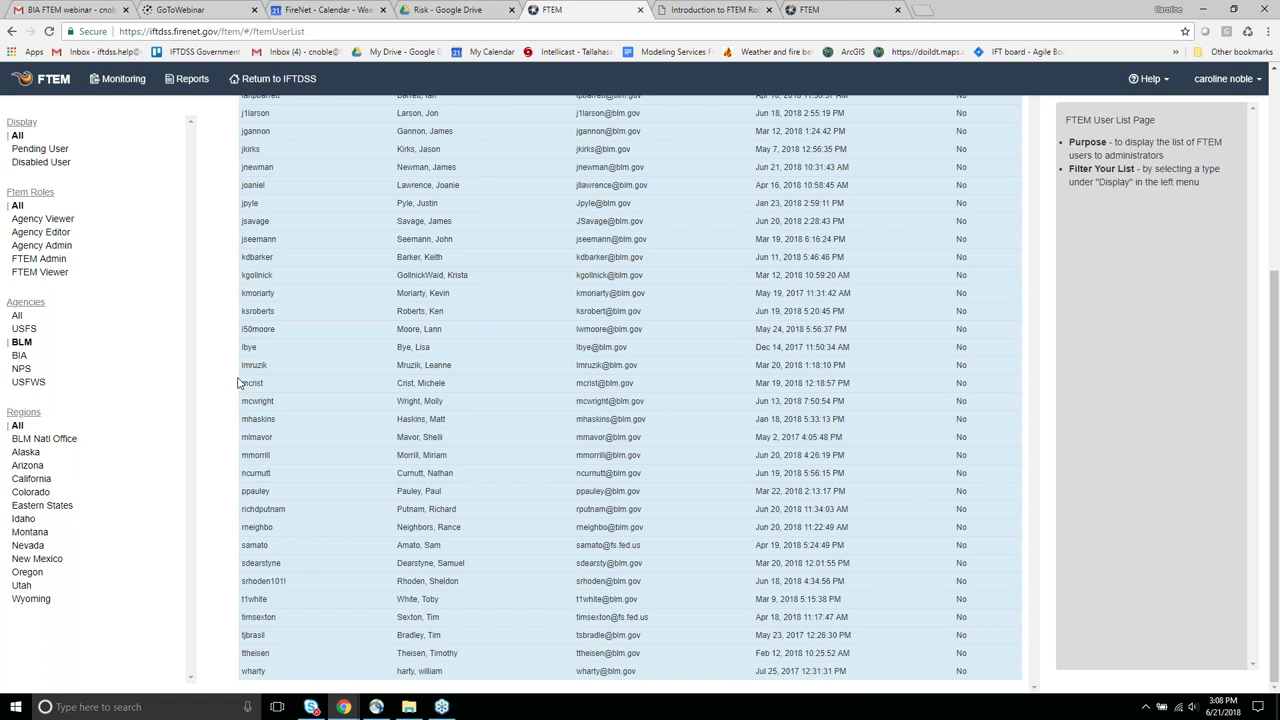
scroll(238, 383, "up", 1)
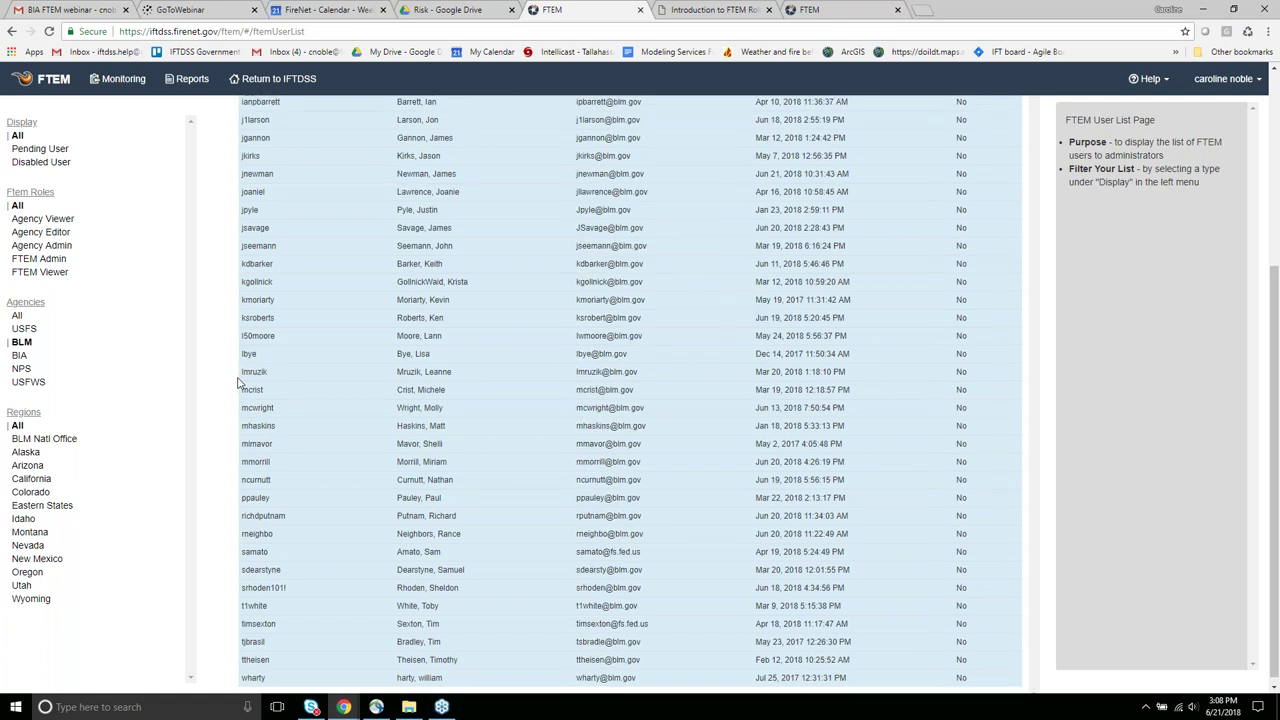
scroll(238, 383, "up", 3)
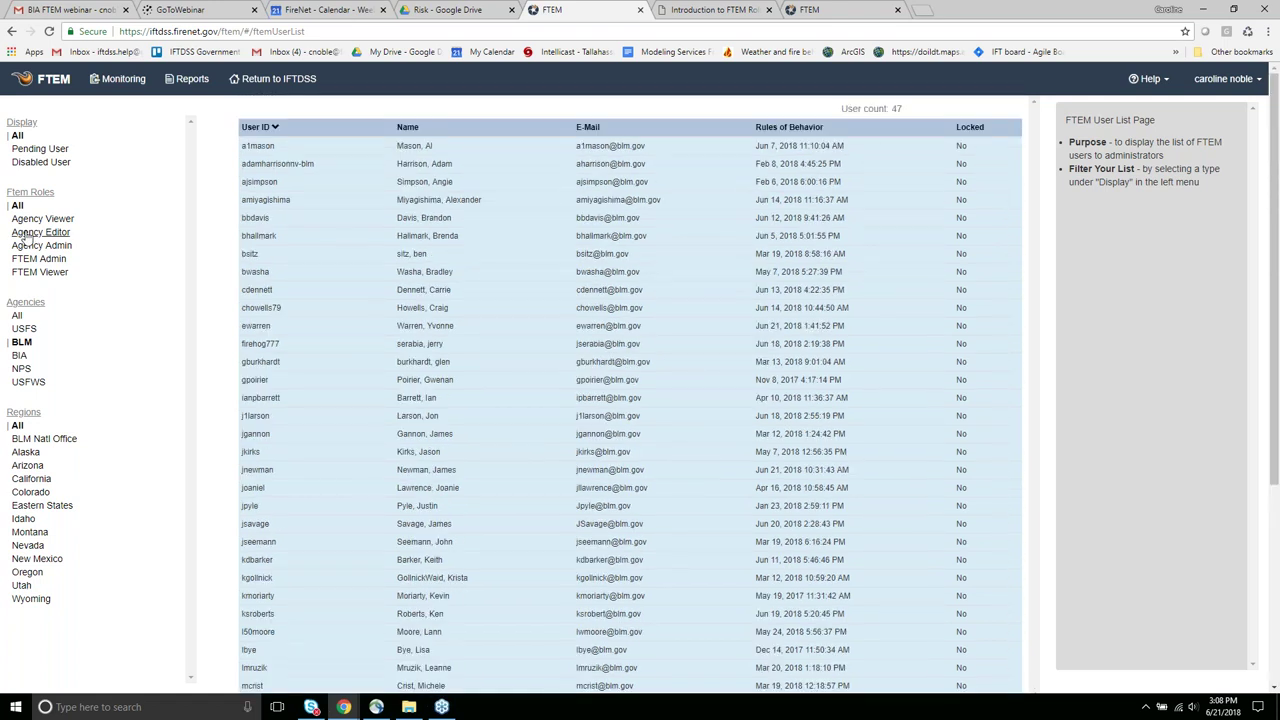
- Filter the BLM users by the Agency Editor, Agency Admin and Agency Viewer roles in turn
left_click(30, 233)
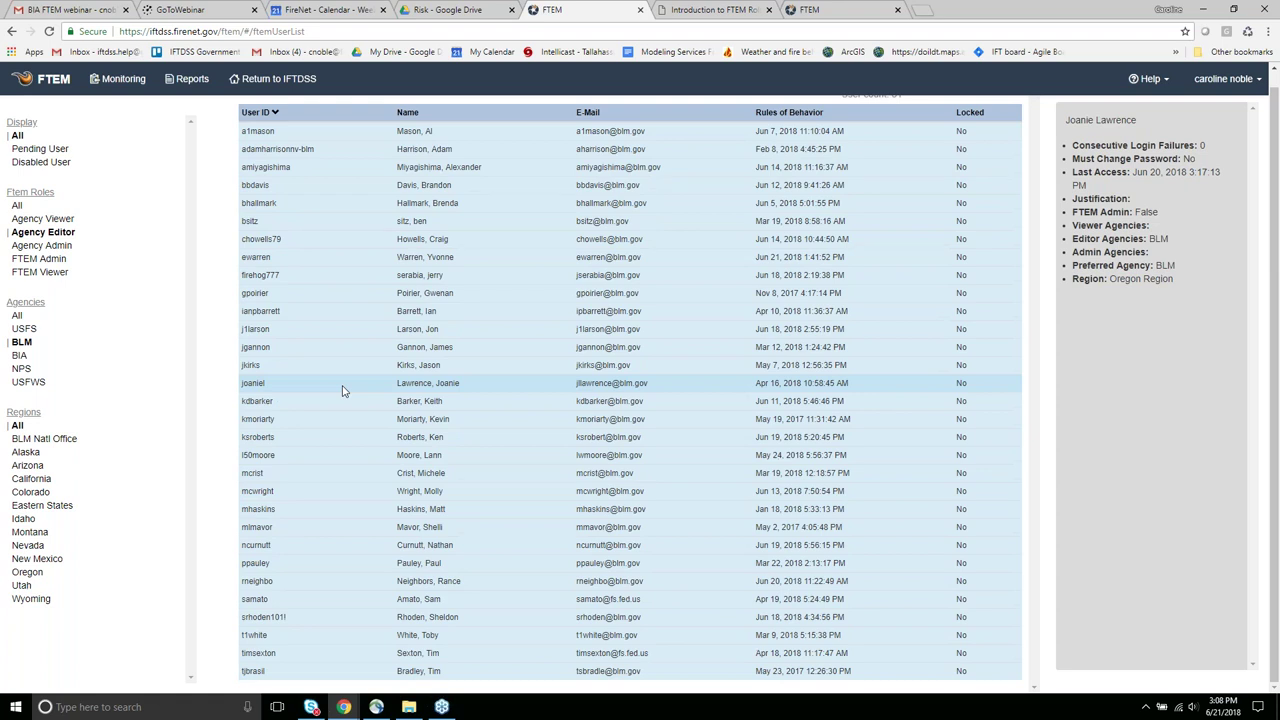
scroll(342, 390, "up", 1)
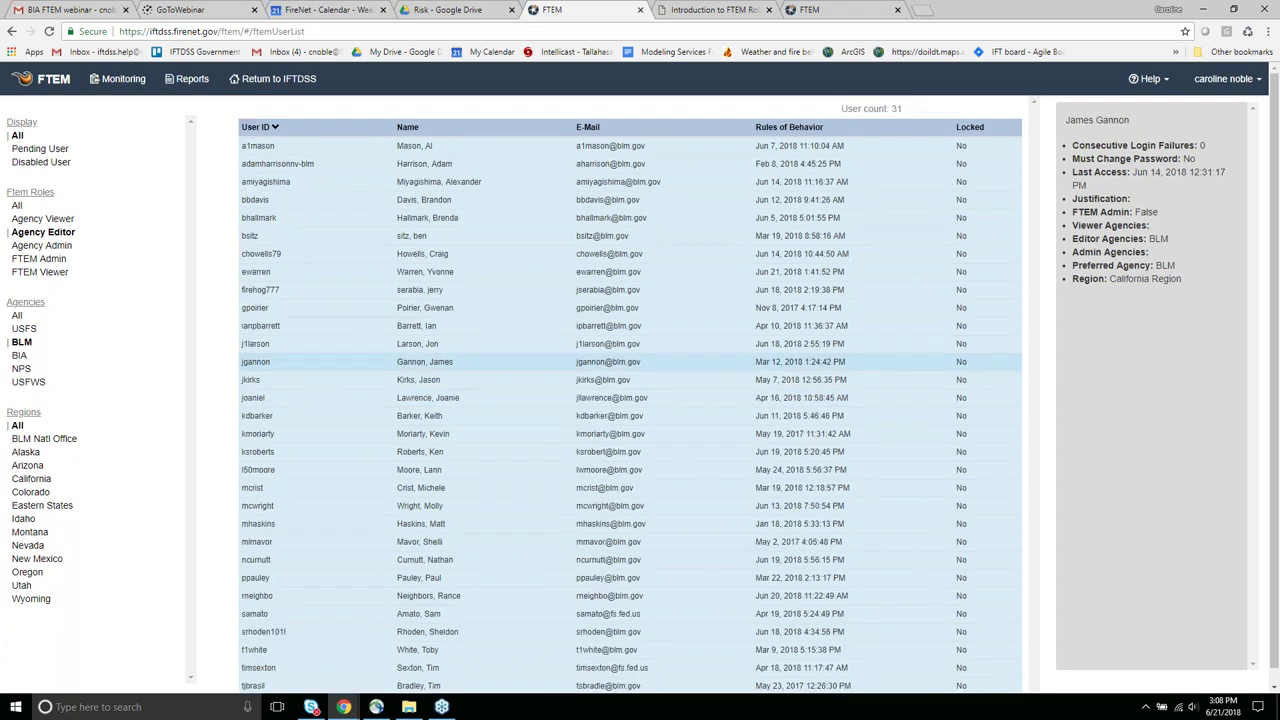
left_click(43, 245)
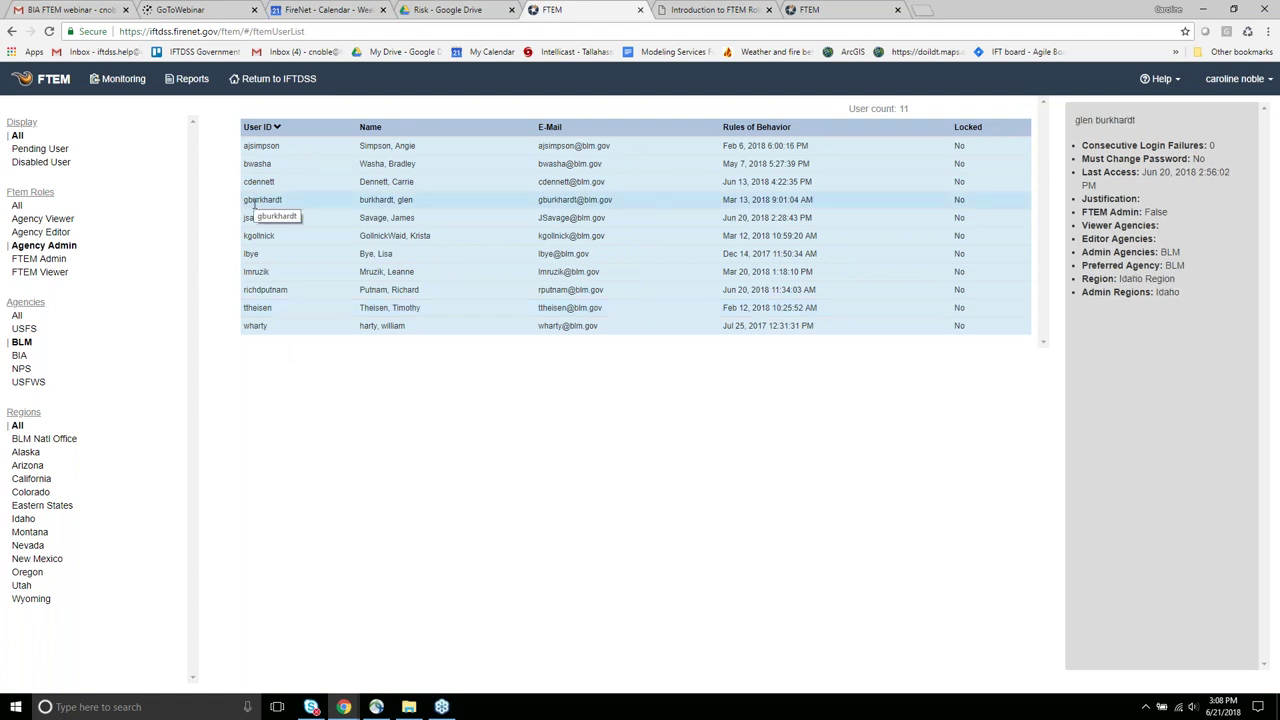
left_click(40, 219)
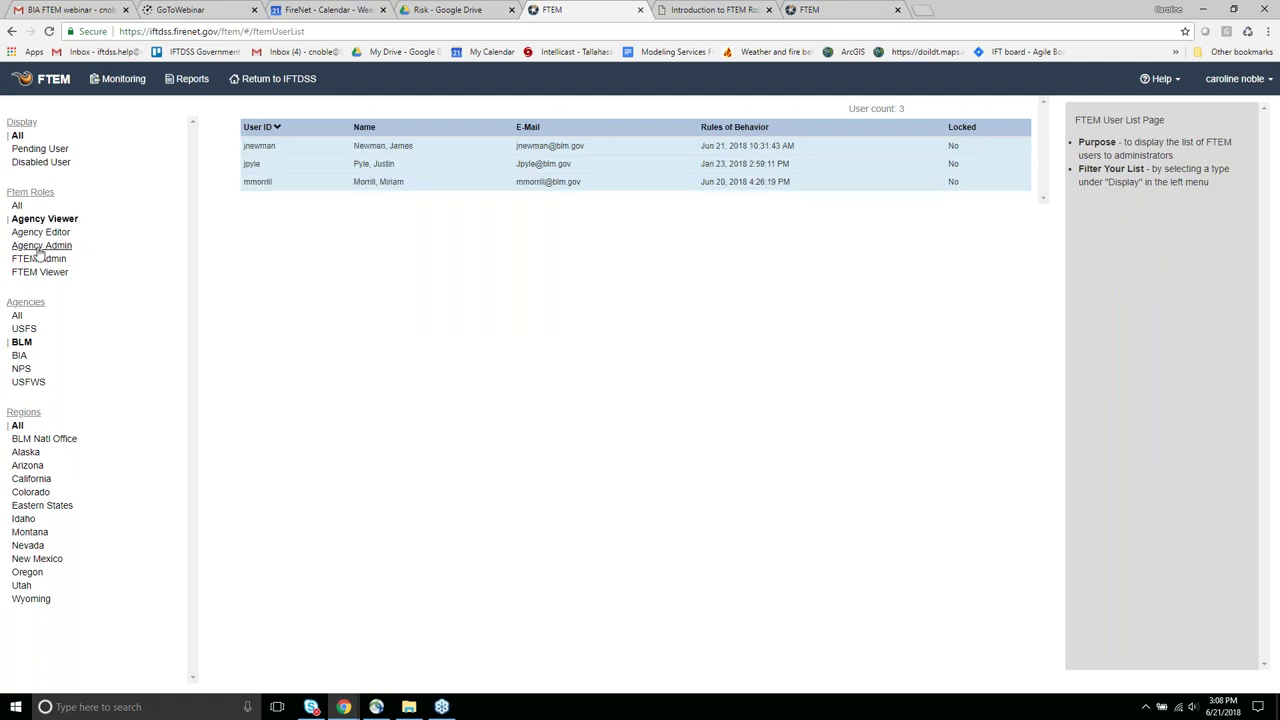
- Review the agency roles form for the first BLM Agency Viewer in the list and leave it without granting roles
left_click(358, 145)
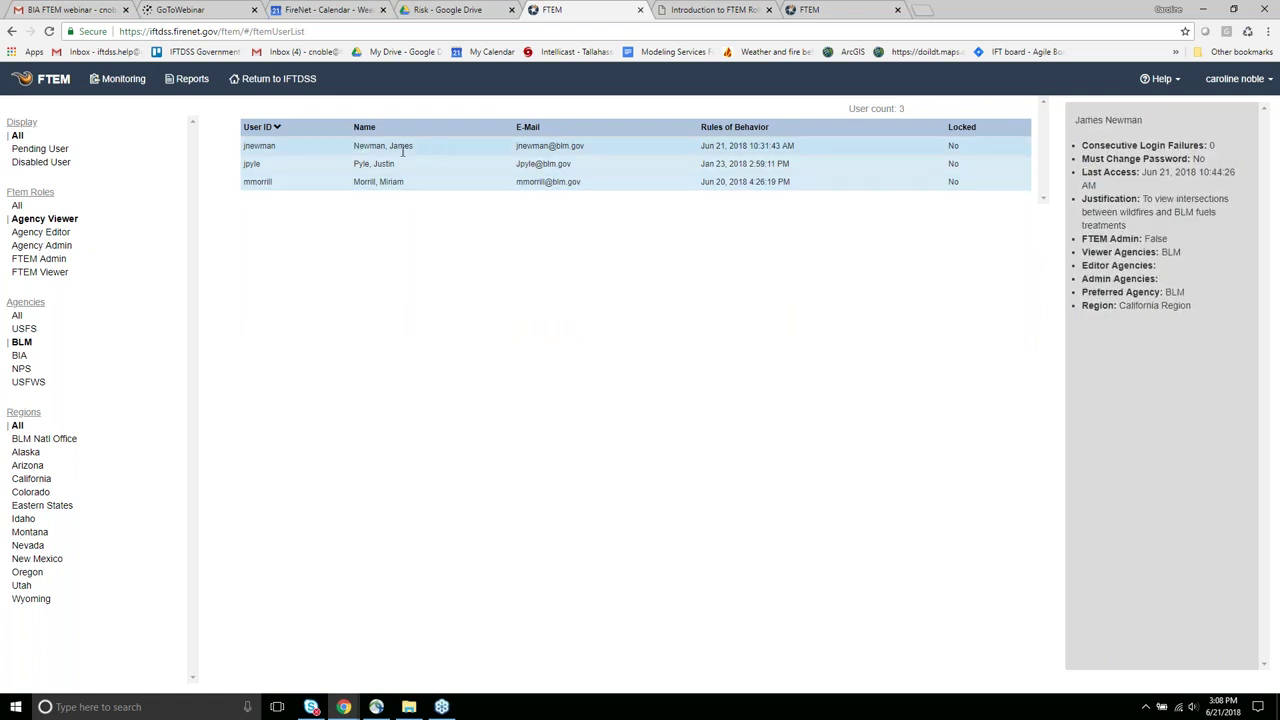
left_click(293, 155)
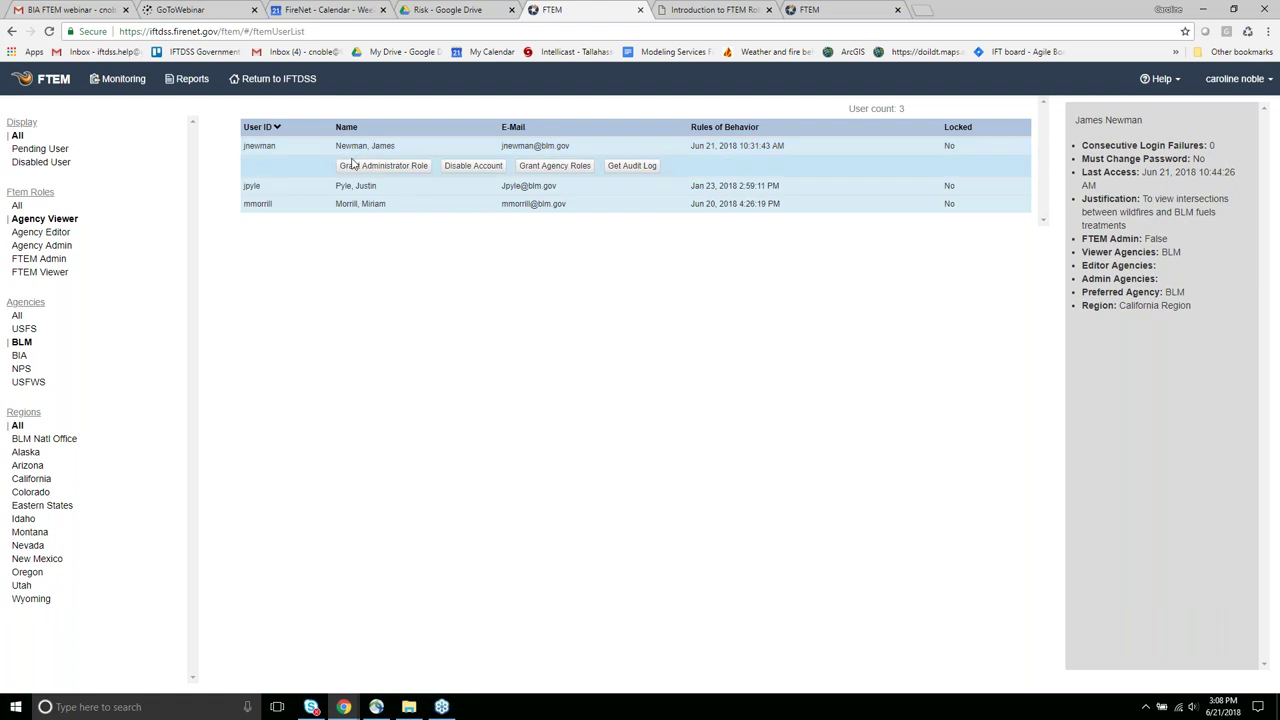
mouse_move(561, 186)
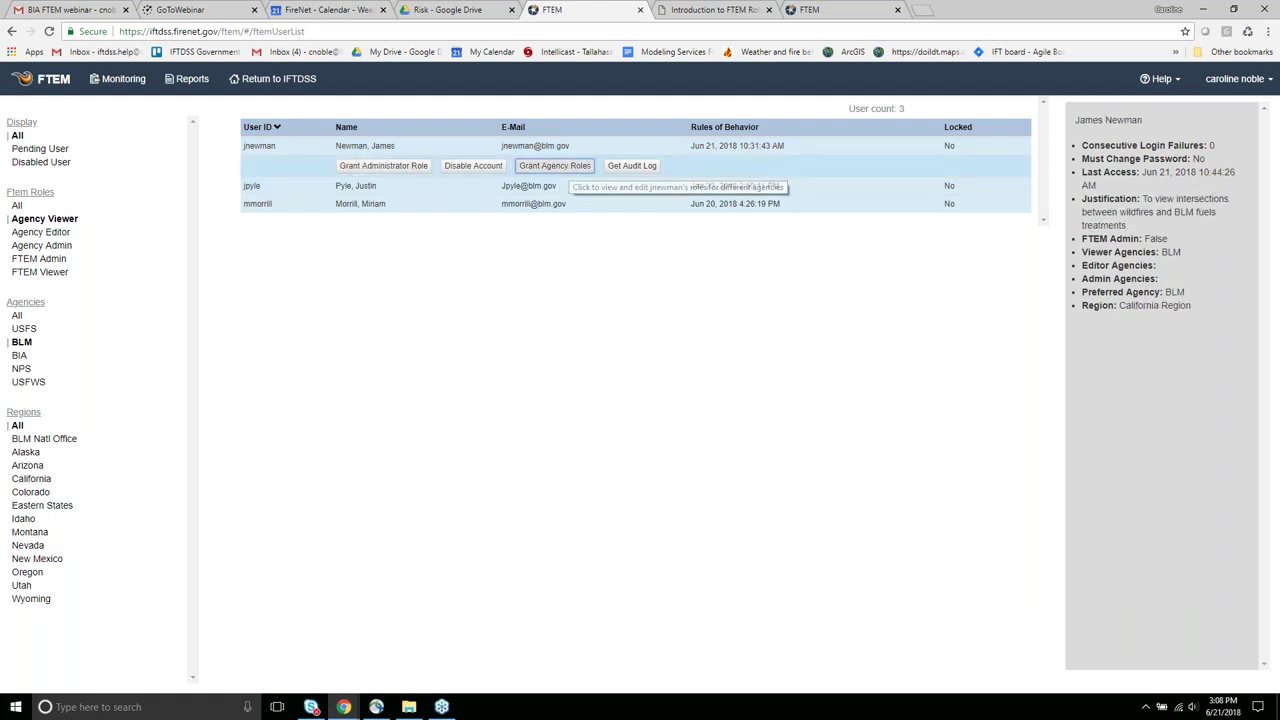
left_click(562, 166)
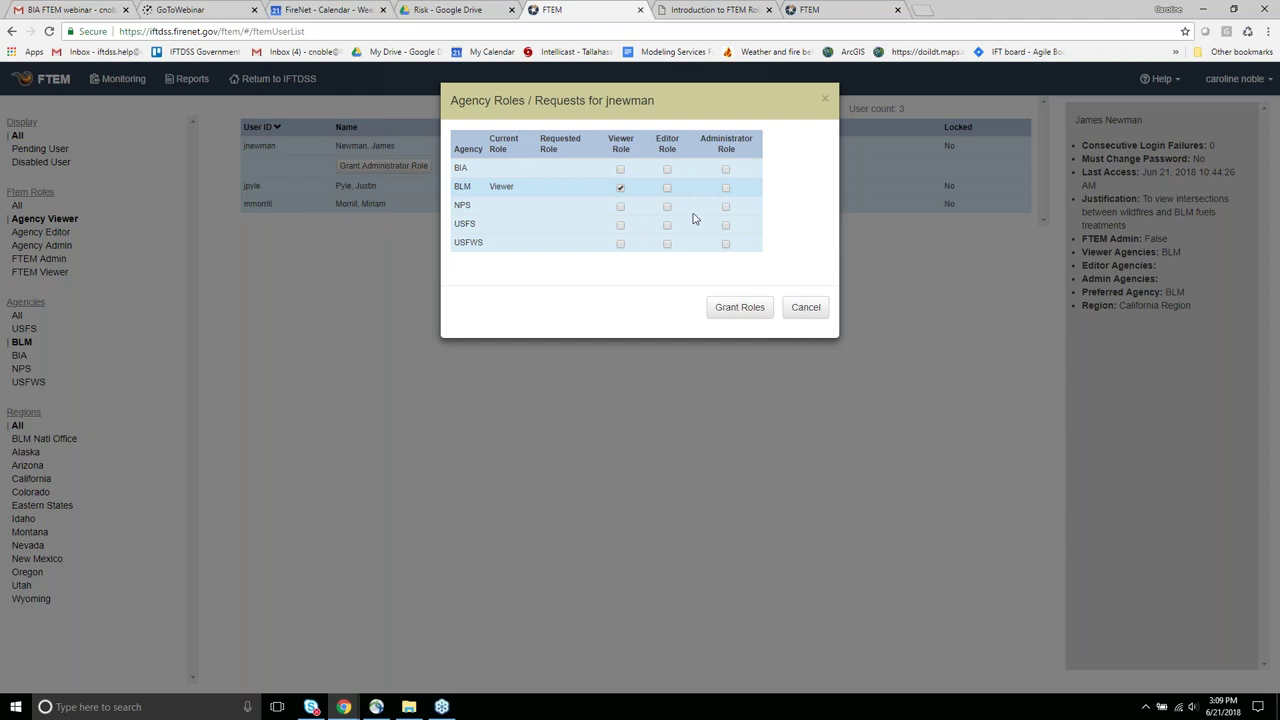
left_click(815, 313)
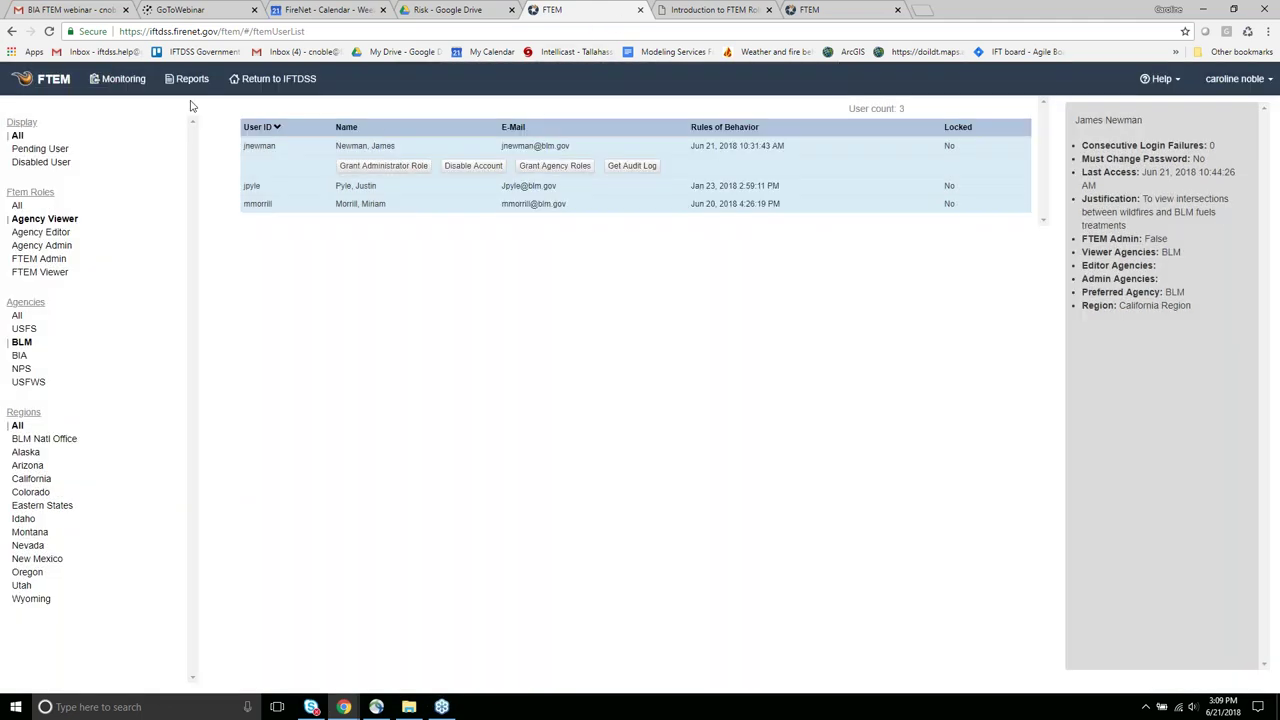
- View the FTEM help's Technical Documentation page from the welcome page and return to the welcome page
left_click(52, 82)
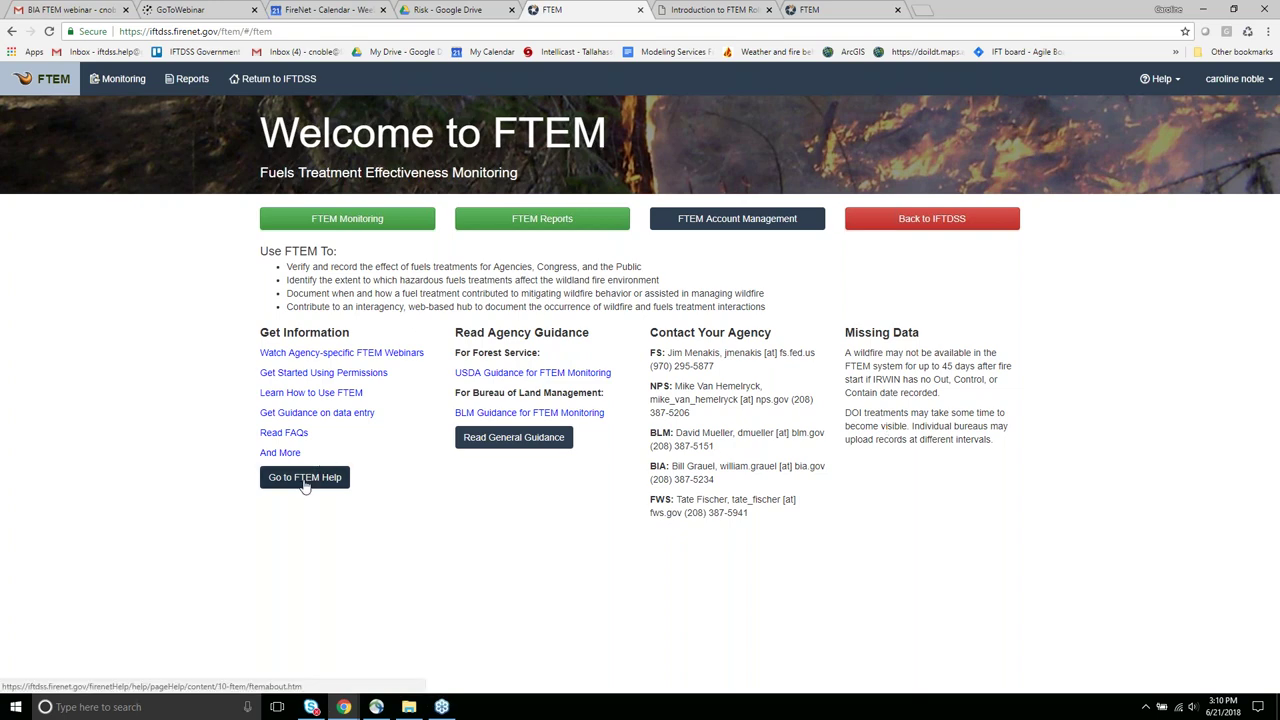
left_click(304, 479)
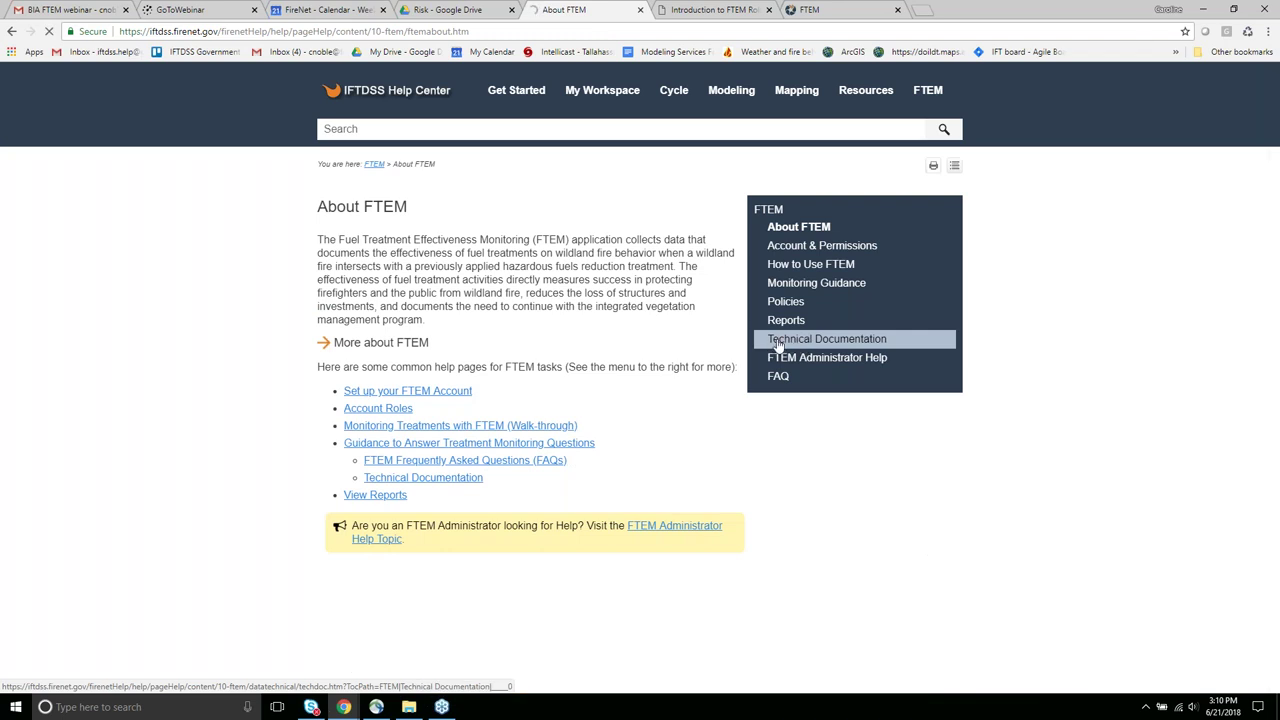
left_click(782, 341)
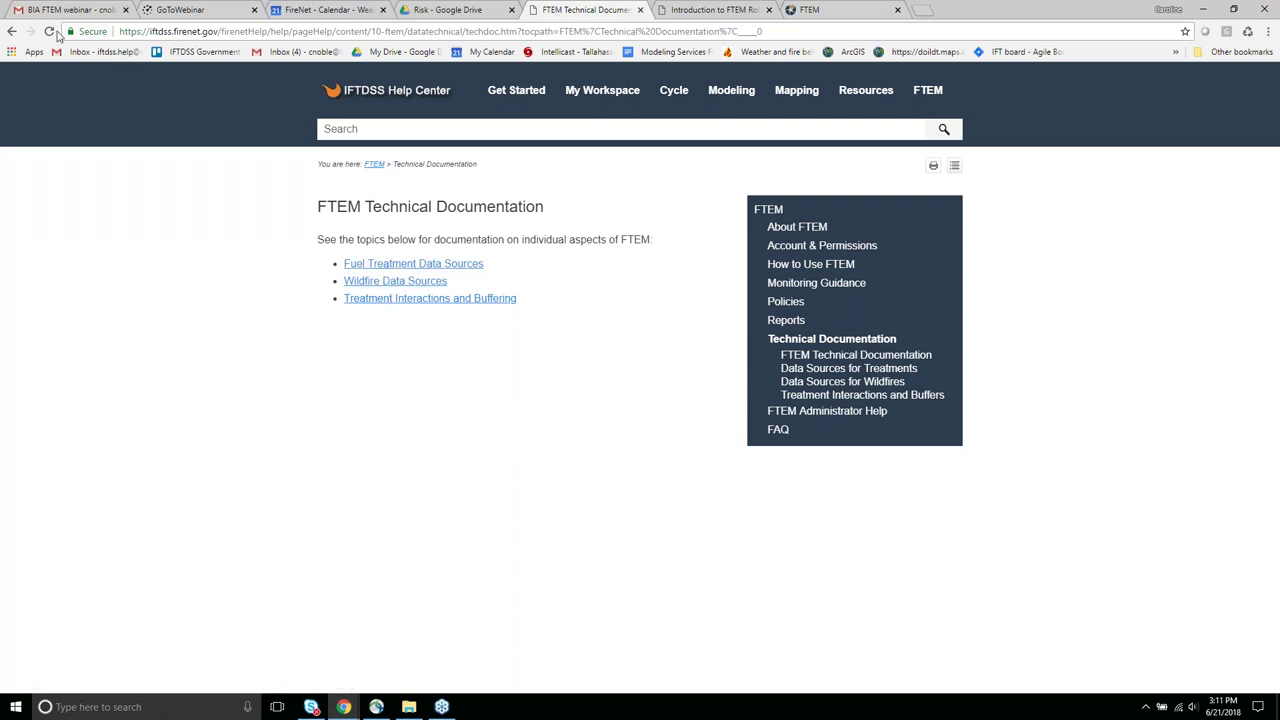
left_click(11, 33)
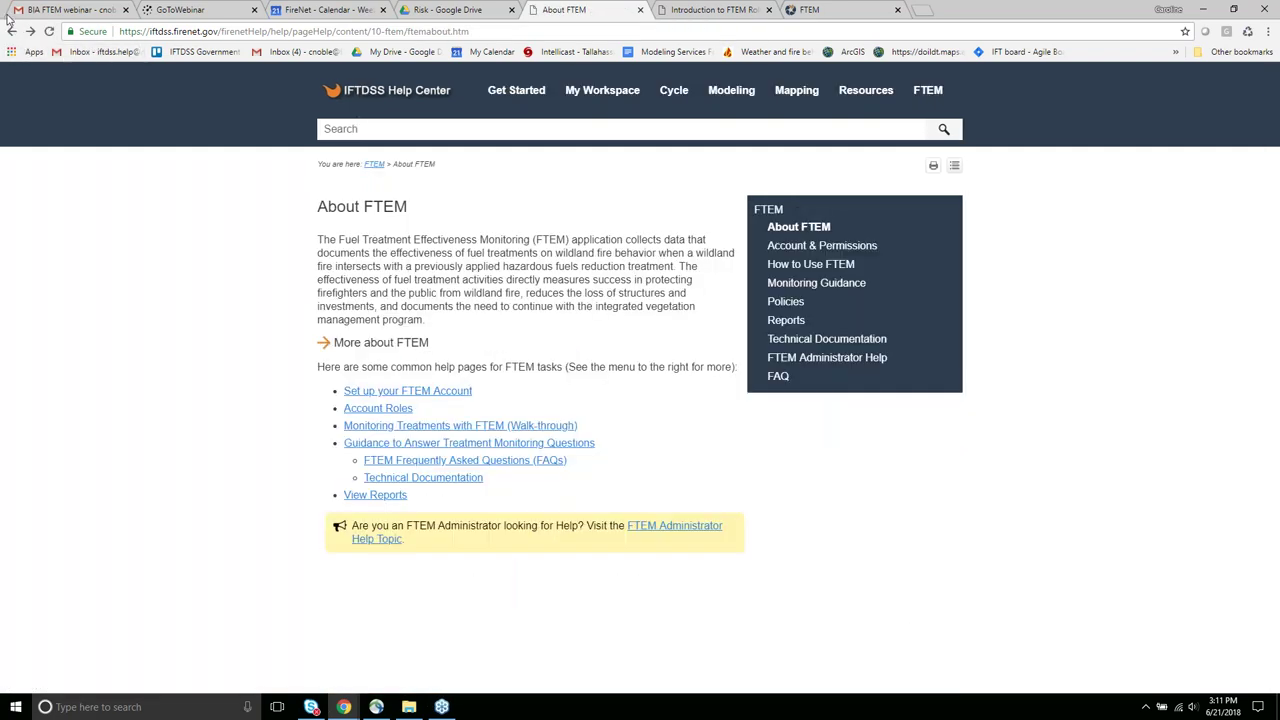
left_click(11, 33)
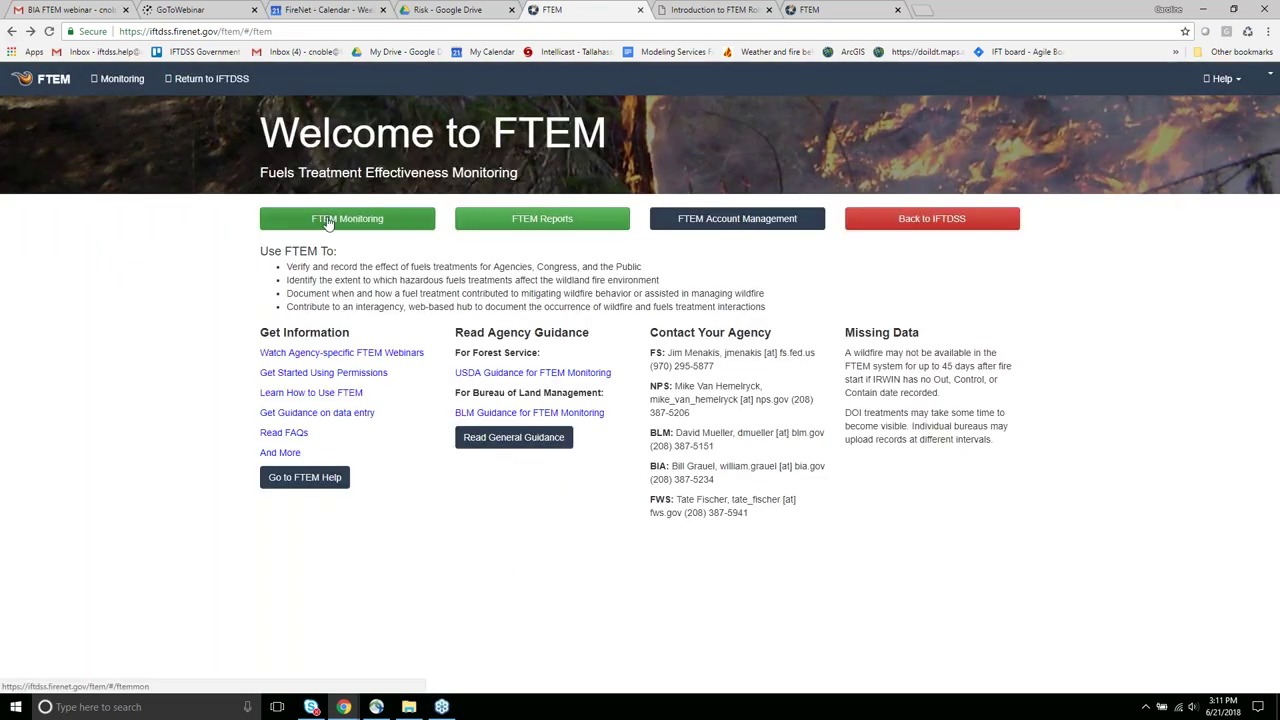
- View the FTEM roles in the account profile and examine the role request form without submitting a request
left_click(328, 222)
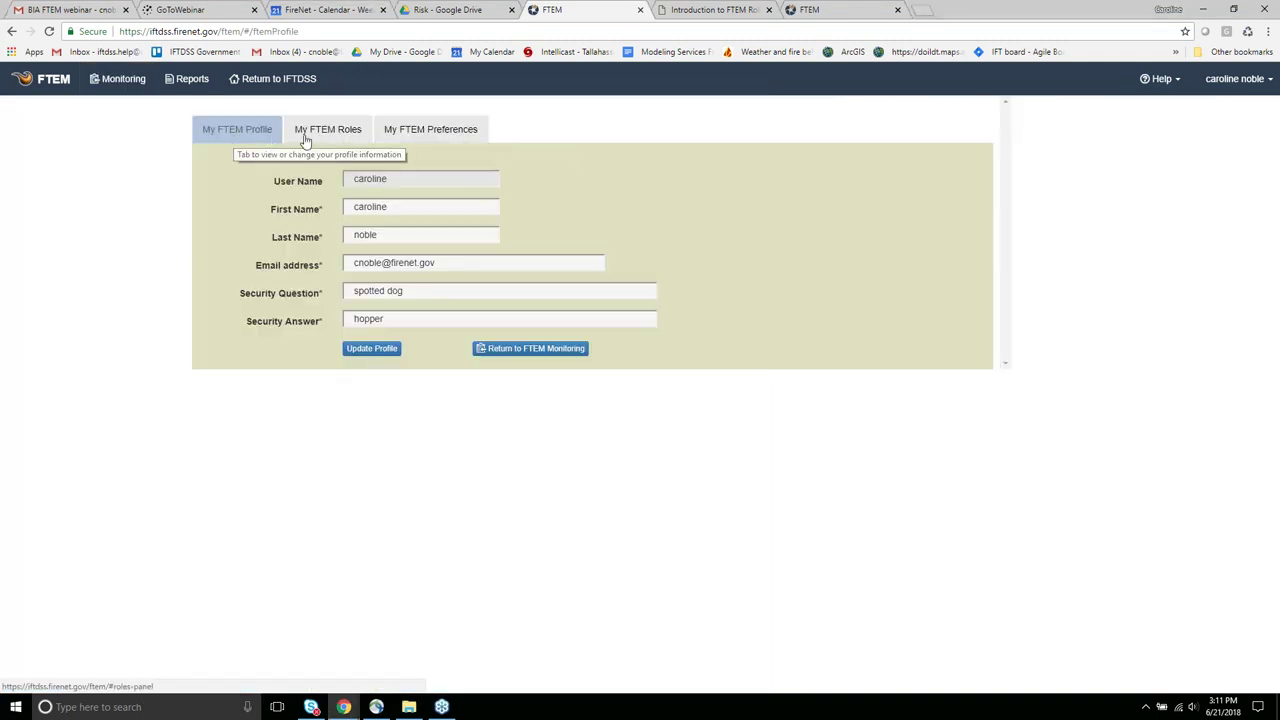
left_click(318, 136)
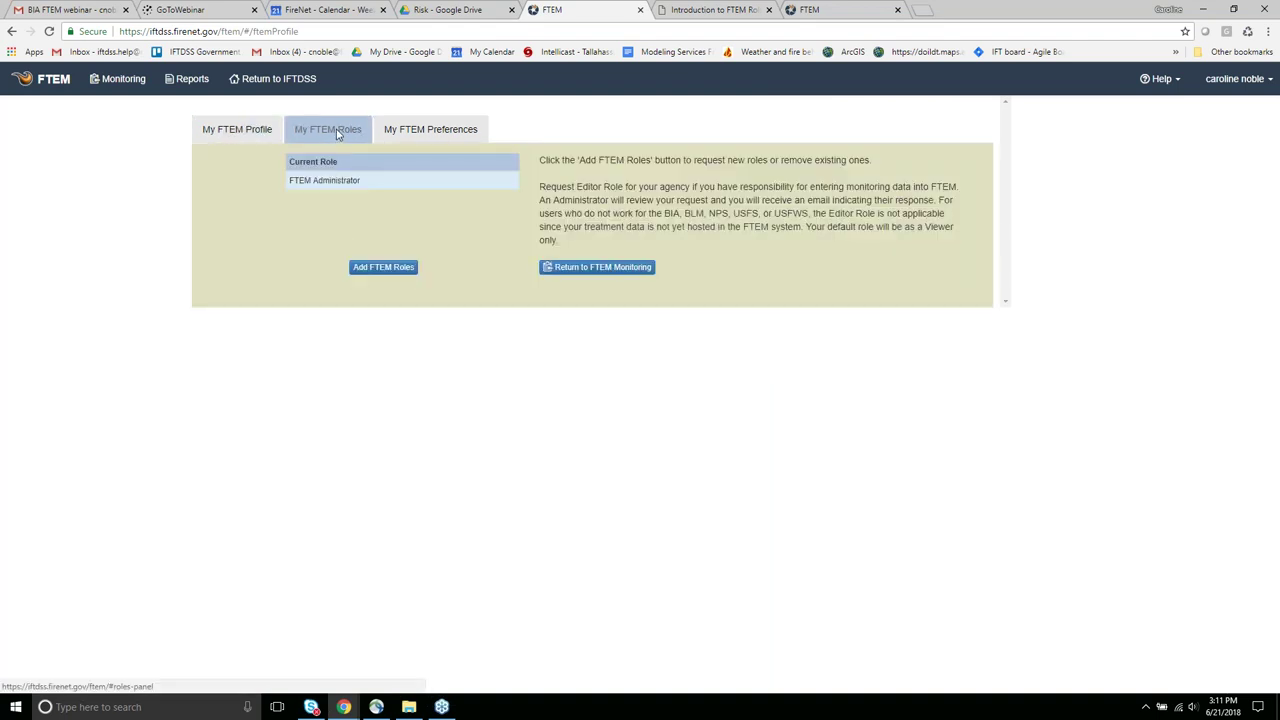
left_click(381, 268)
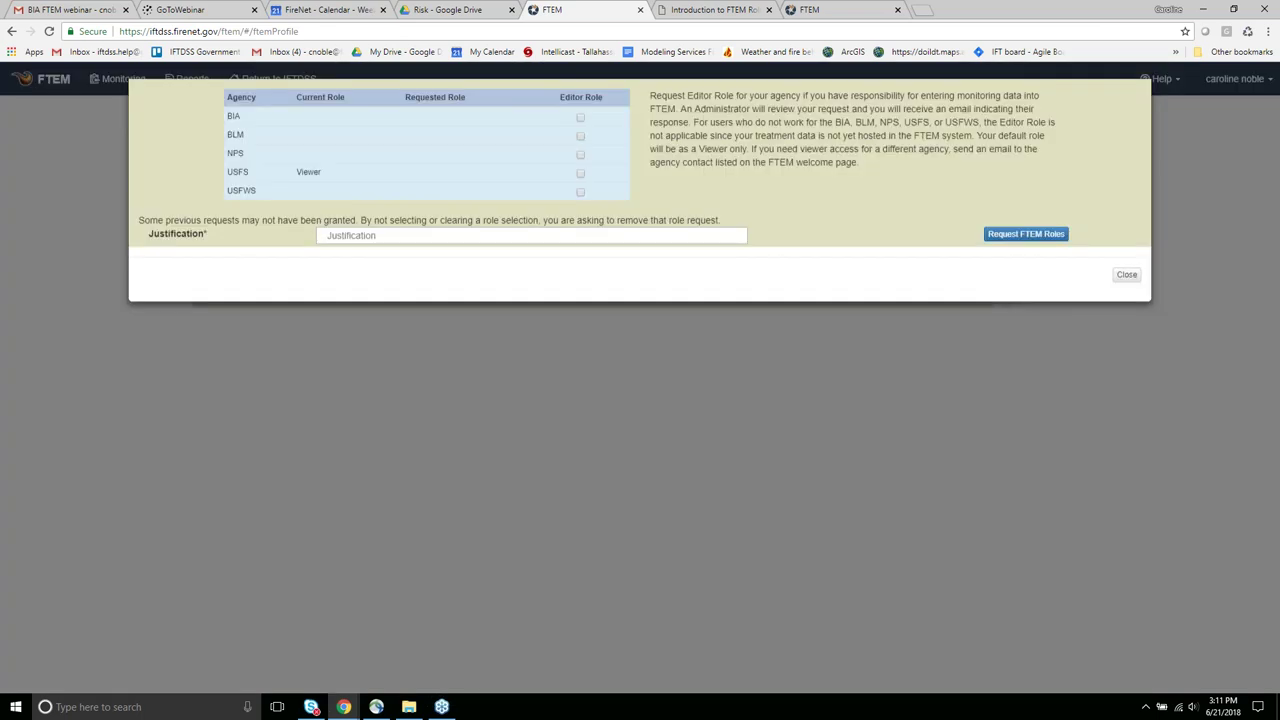
left_click(1127, 275)
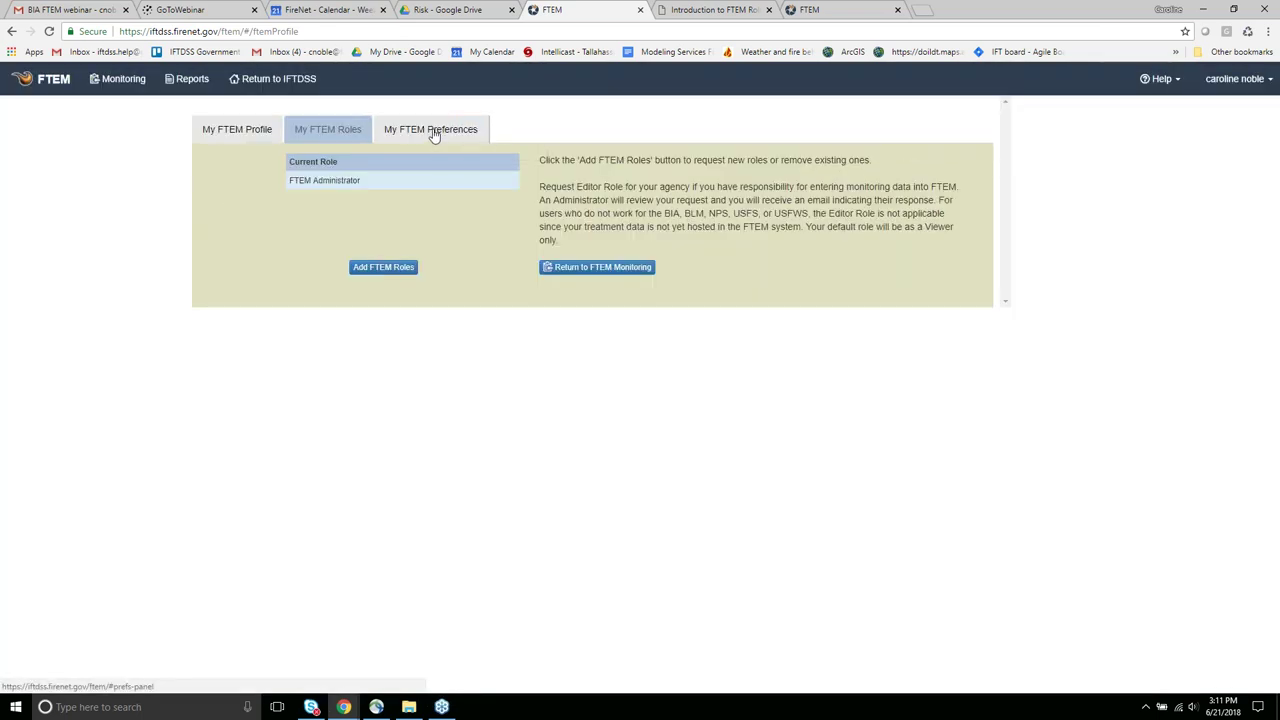
- Try out a new map unit extent in the FTEM preferences with BIA as the agency, and cancel it
left_click(433, 134)
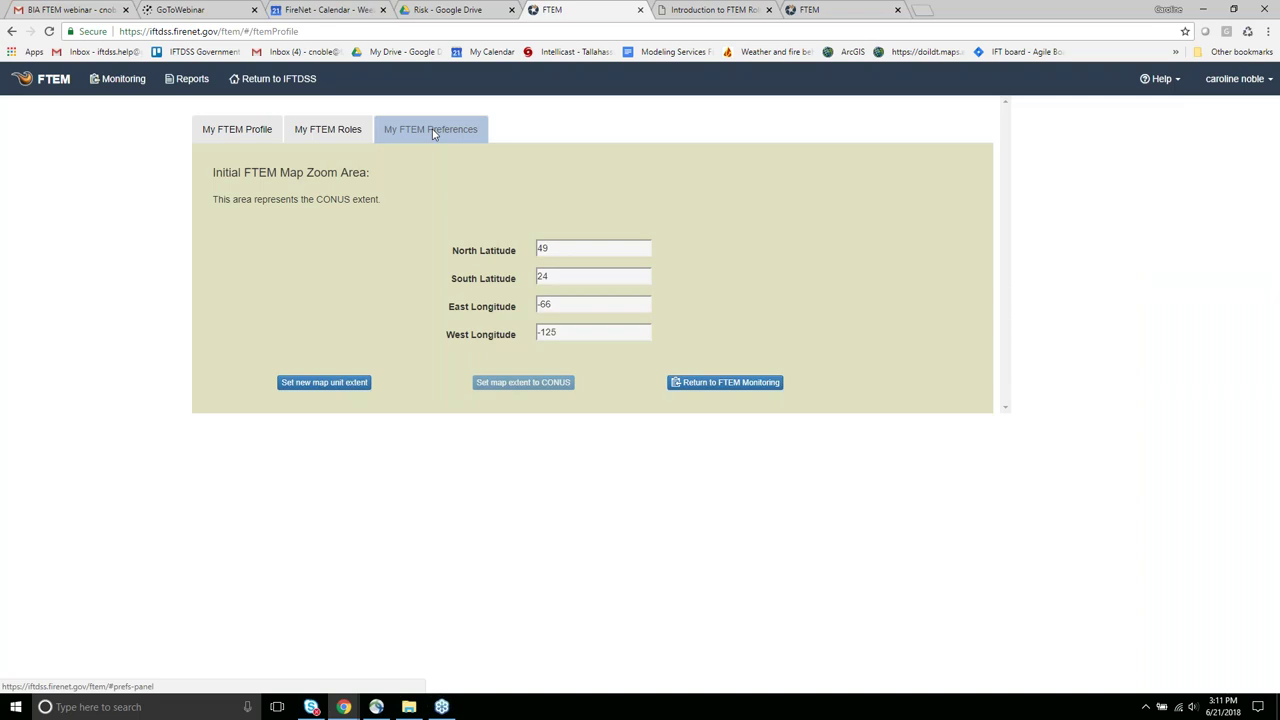
left_click(313, 385)
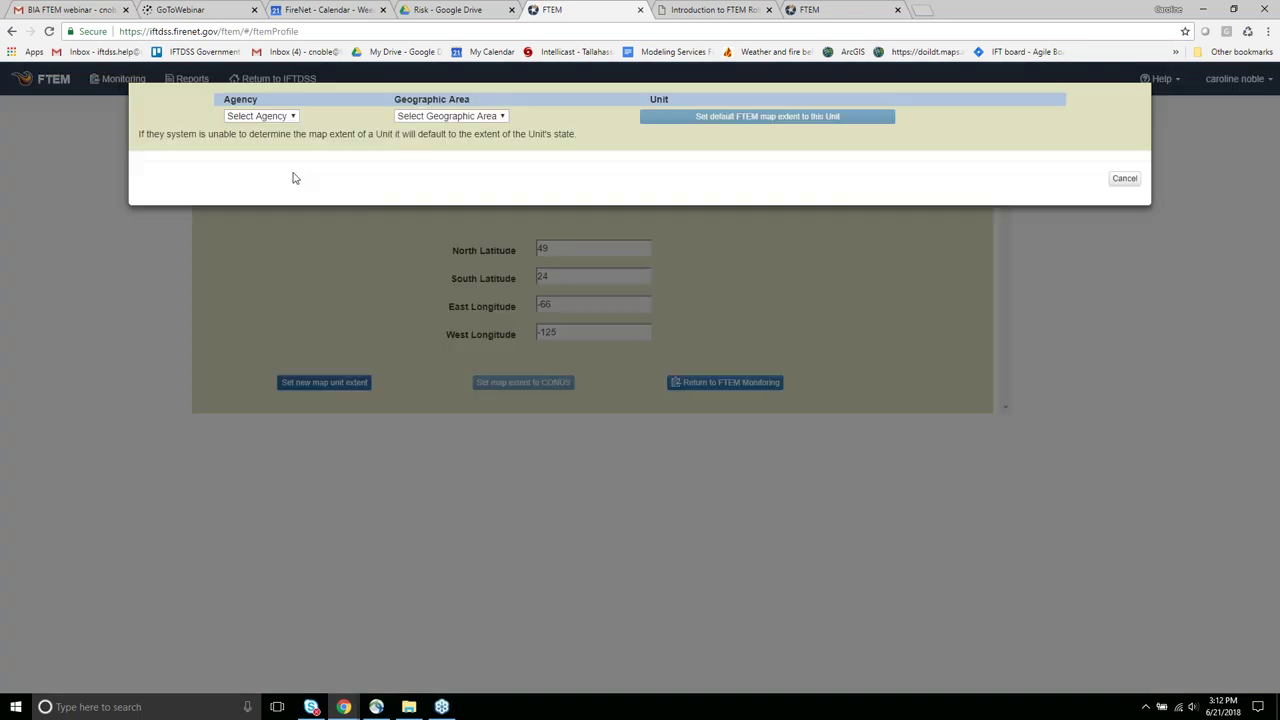
left_click(262, 116)
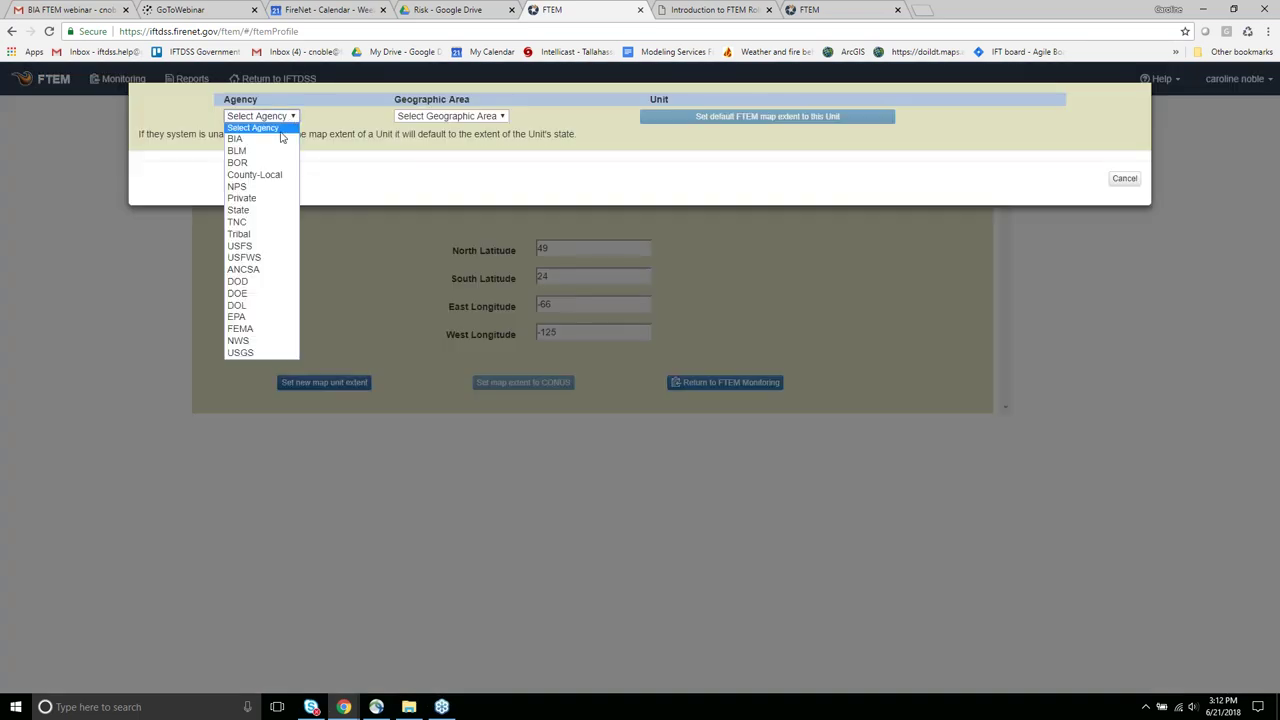
left_click(262, 141)
left_click(490, 117)
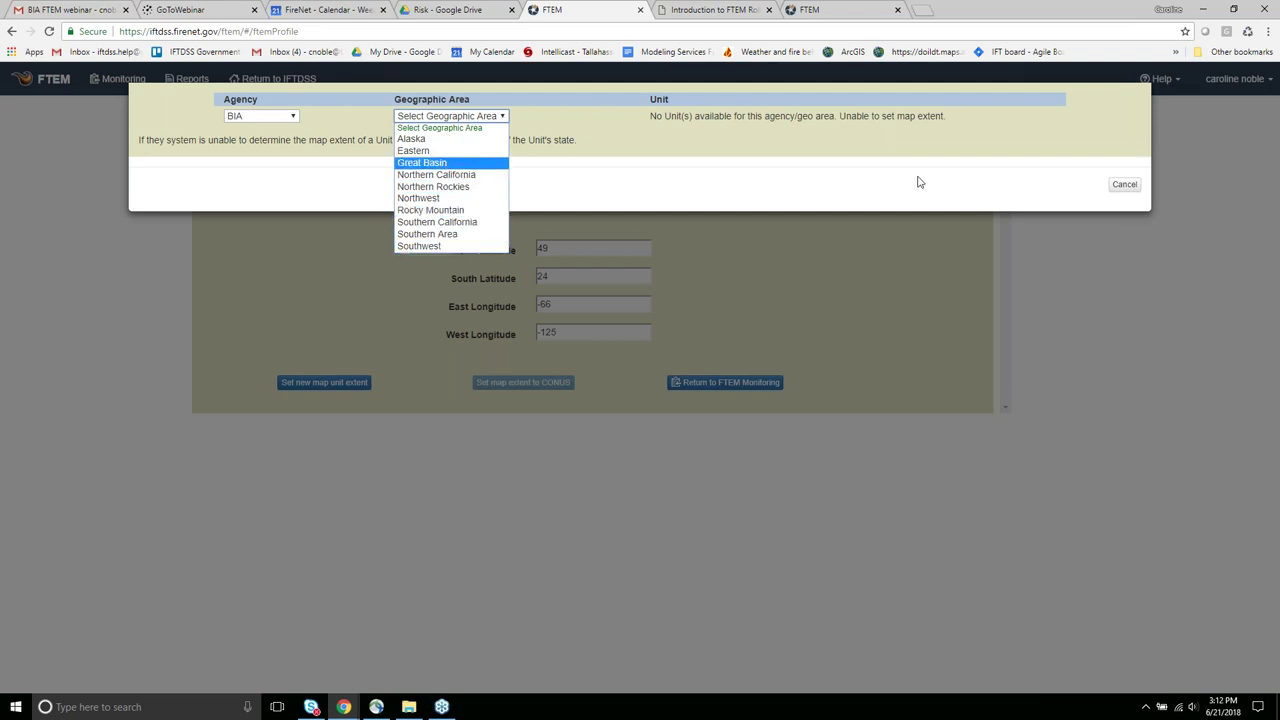
left_click(1128, 186)
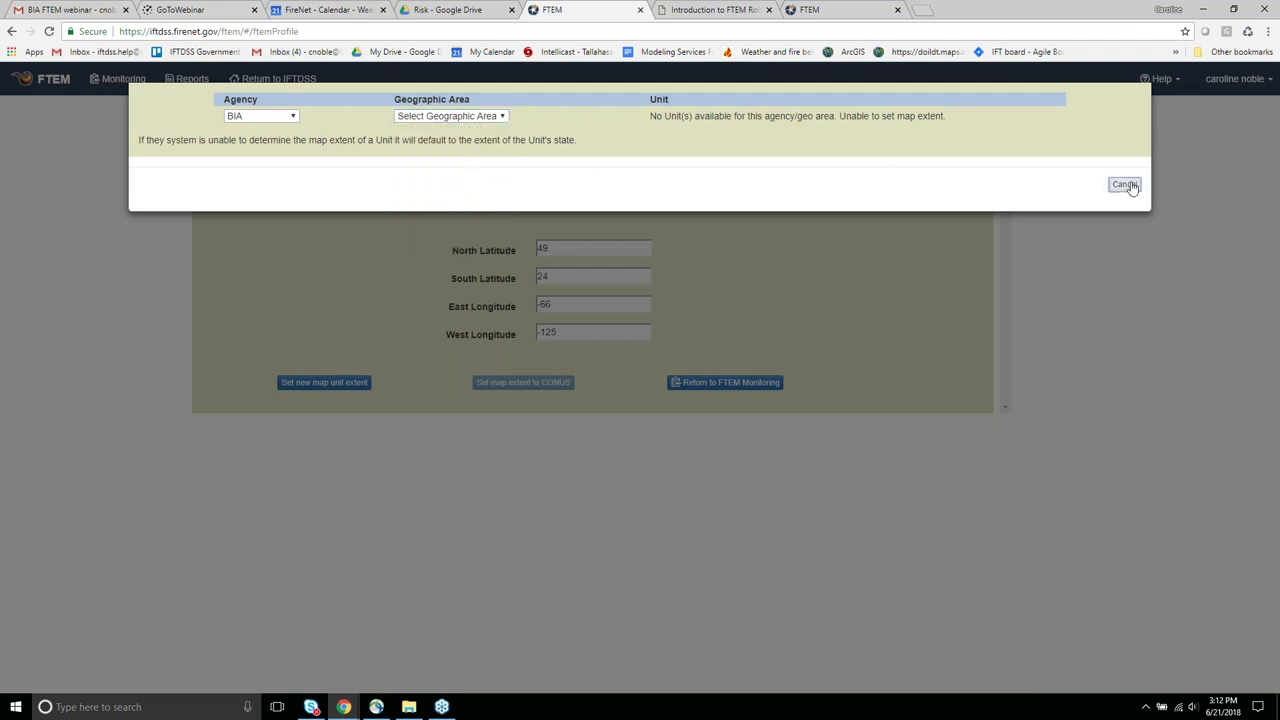
left_click(1128, 186)
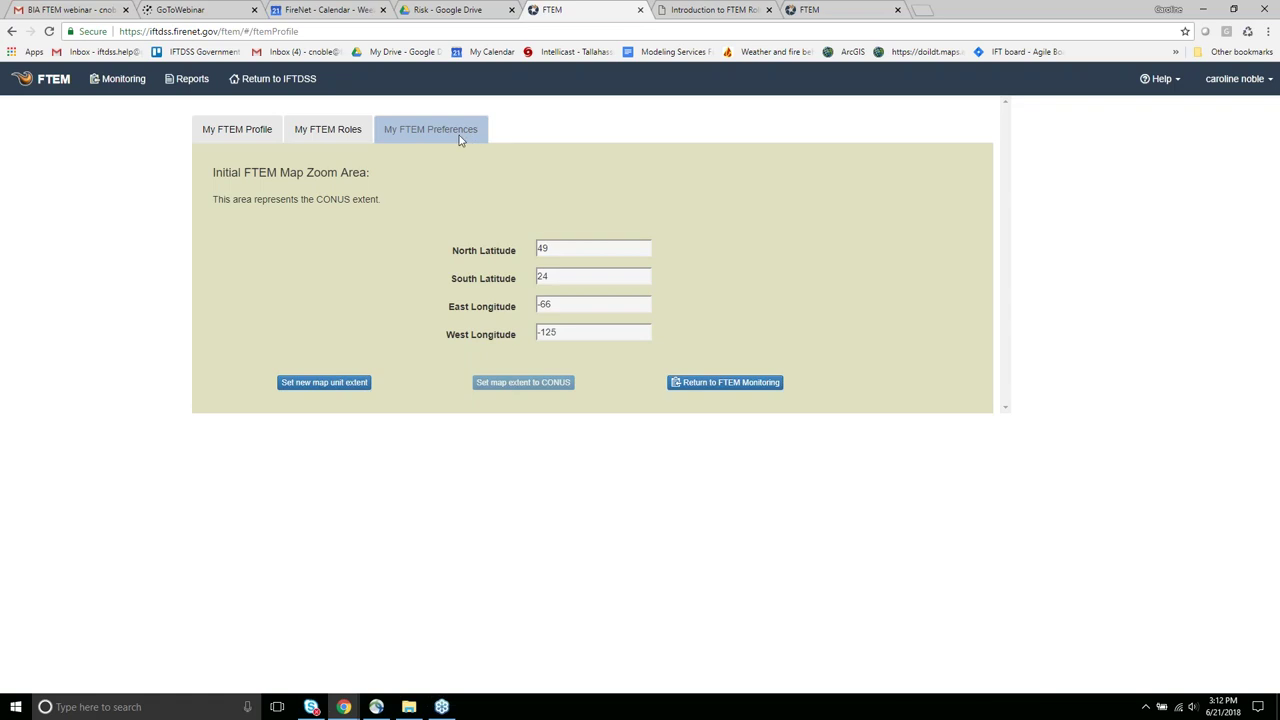
- Return to the FTEM welcome page and open monitoring for the BIA agency with 2018 as the wildfire year
left_click(49, 84)
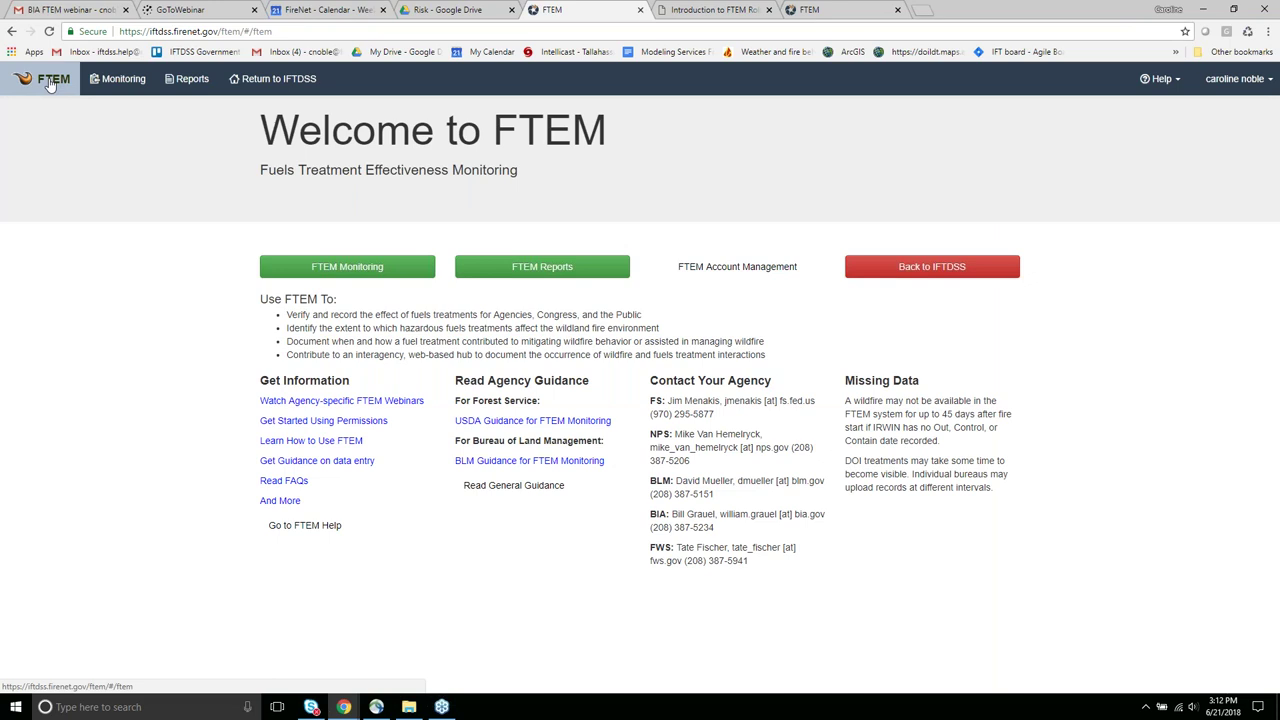
left_click(341, 222)
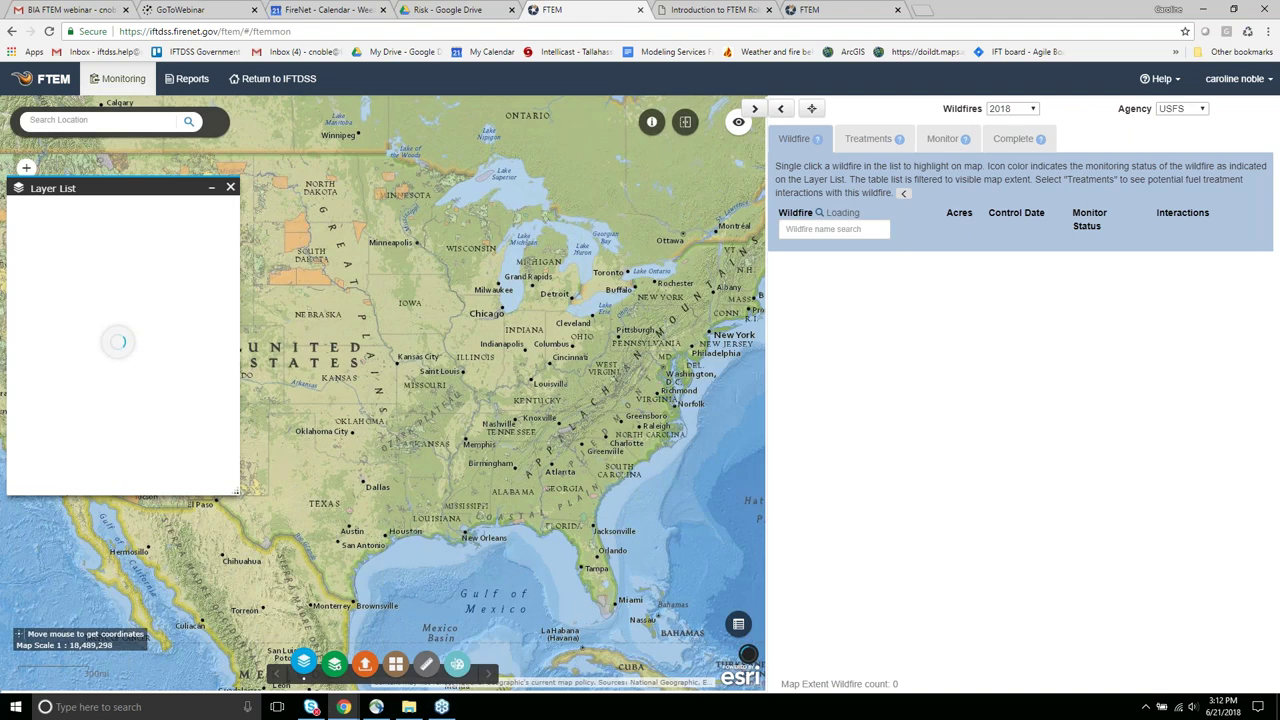
left_click(1201, 112)
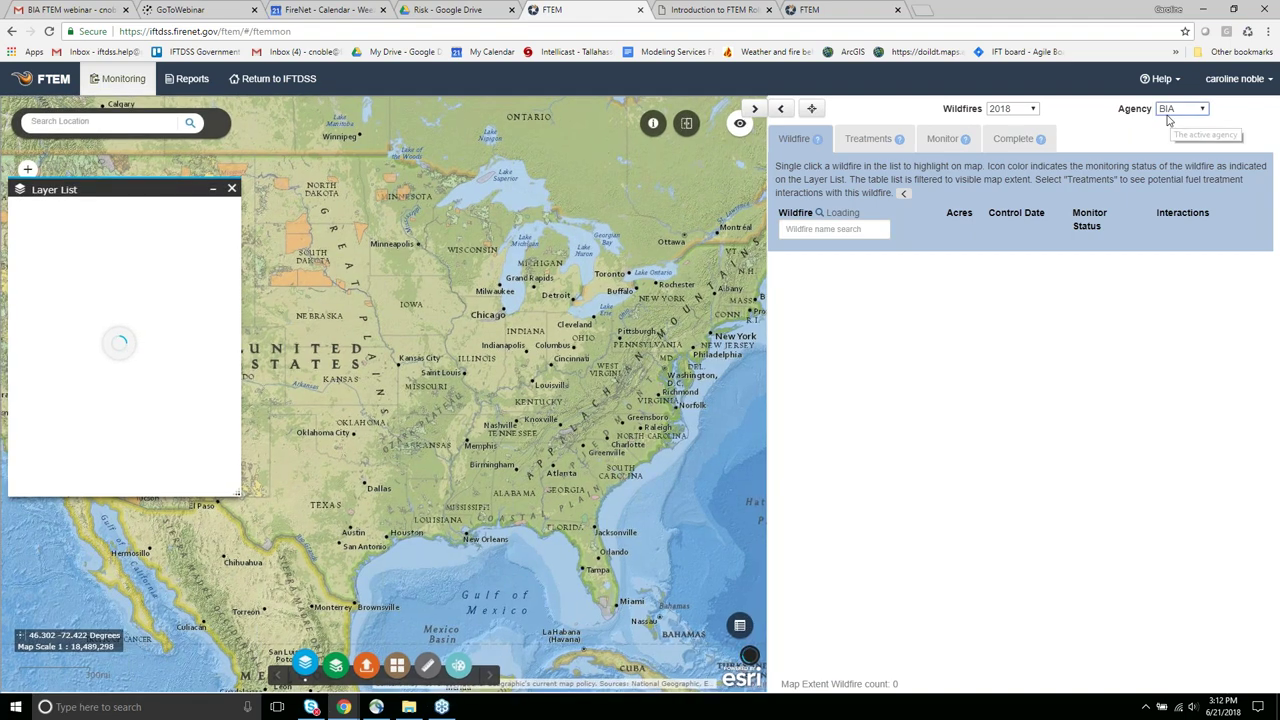
left_click(1035, 110)
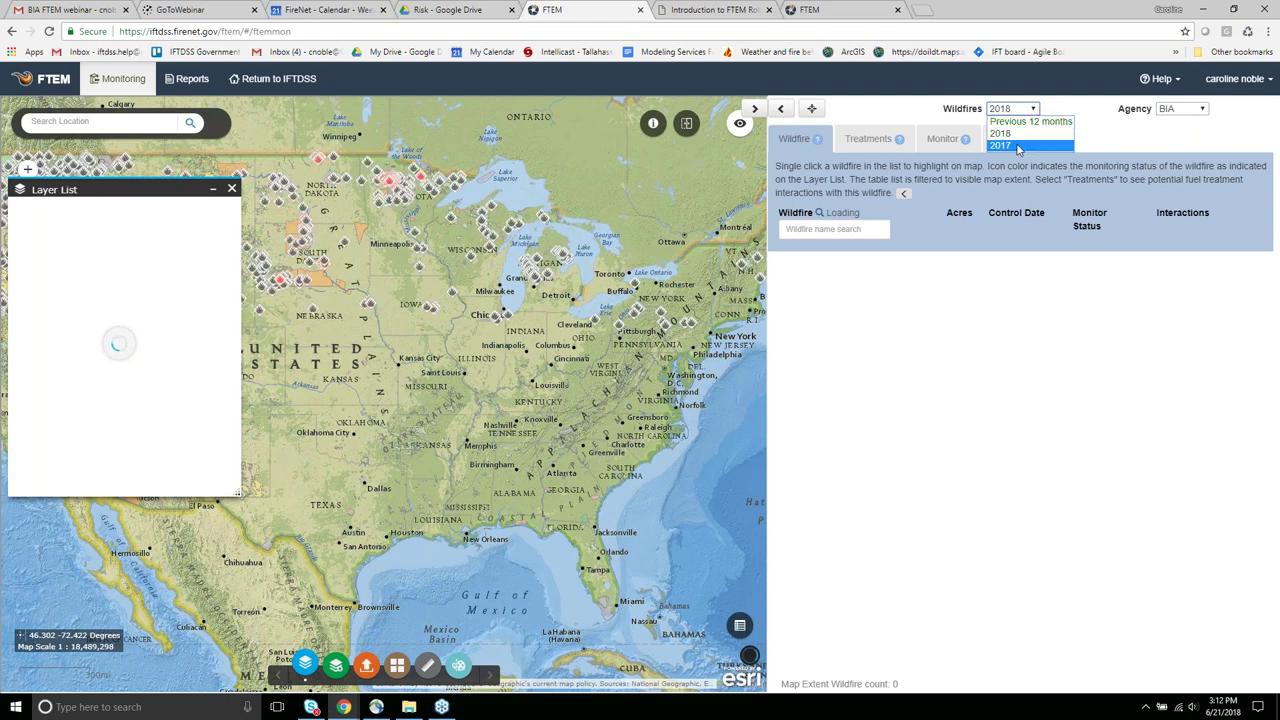
left_click(1018, 113)
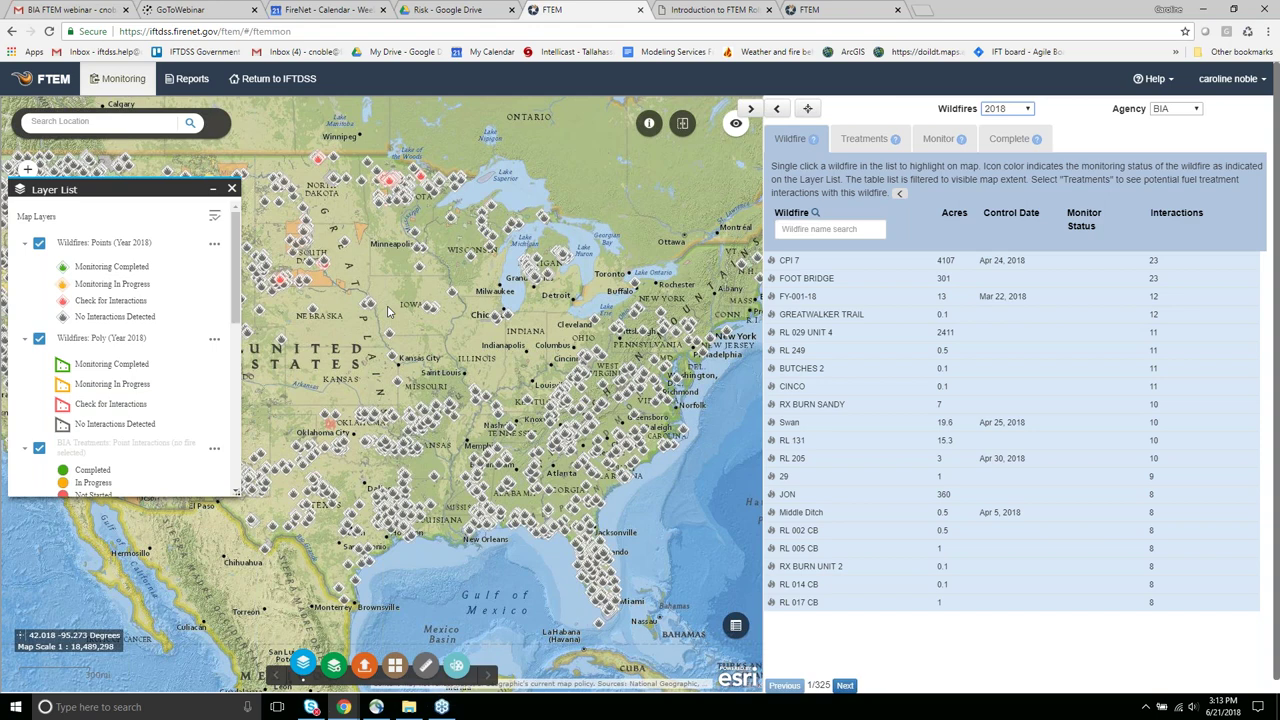
- Examine the 2018 wildfire points across the United States map against the Layer List legend, moving the list to the map's edge
left_click_drag(447, 357, 467, 388)
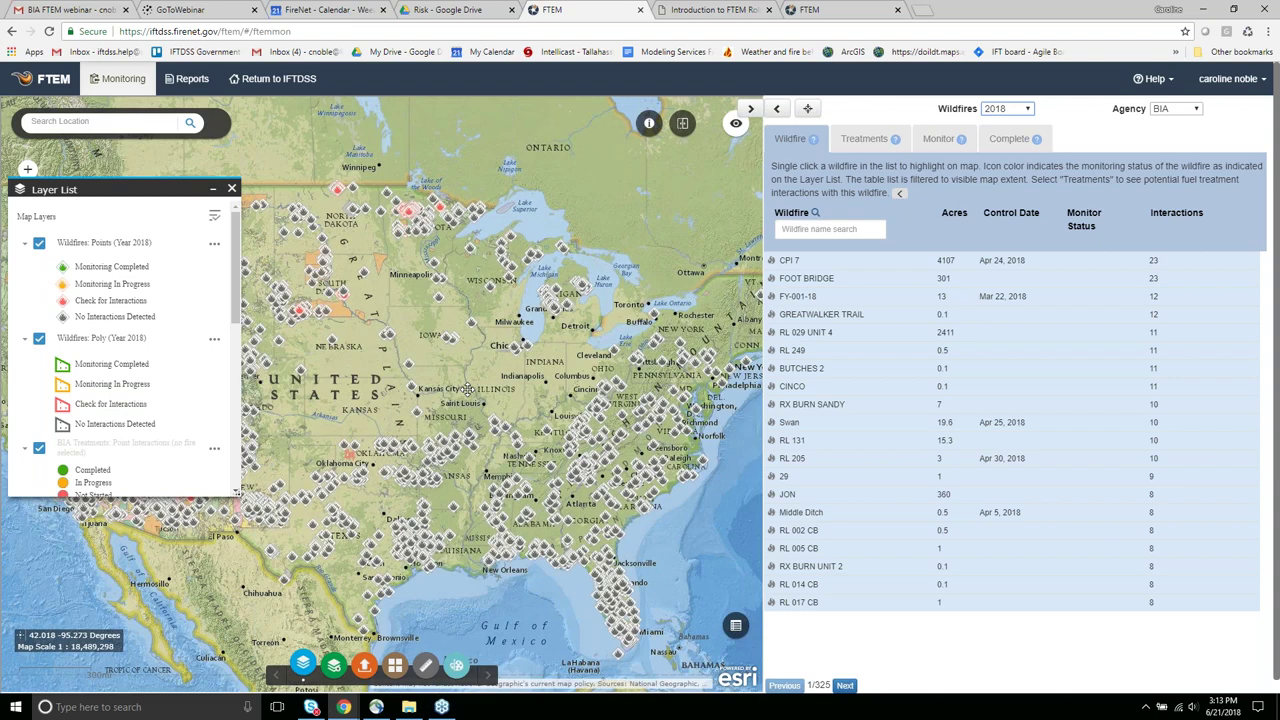
left_click_drag(467, 388, 592, 490)
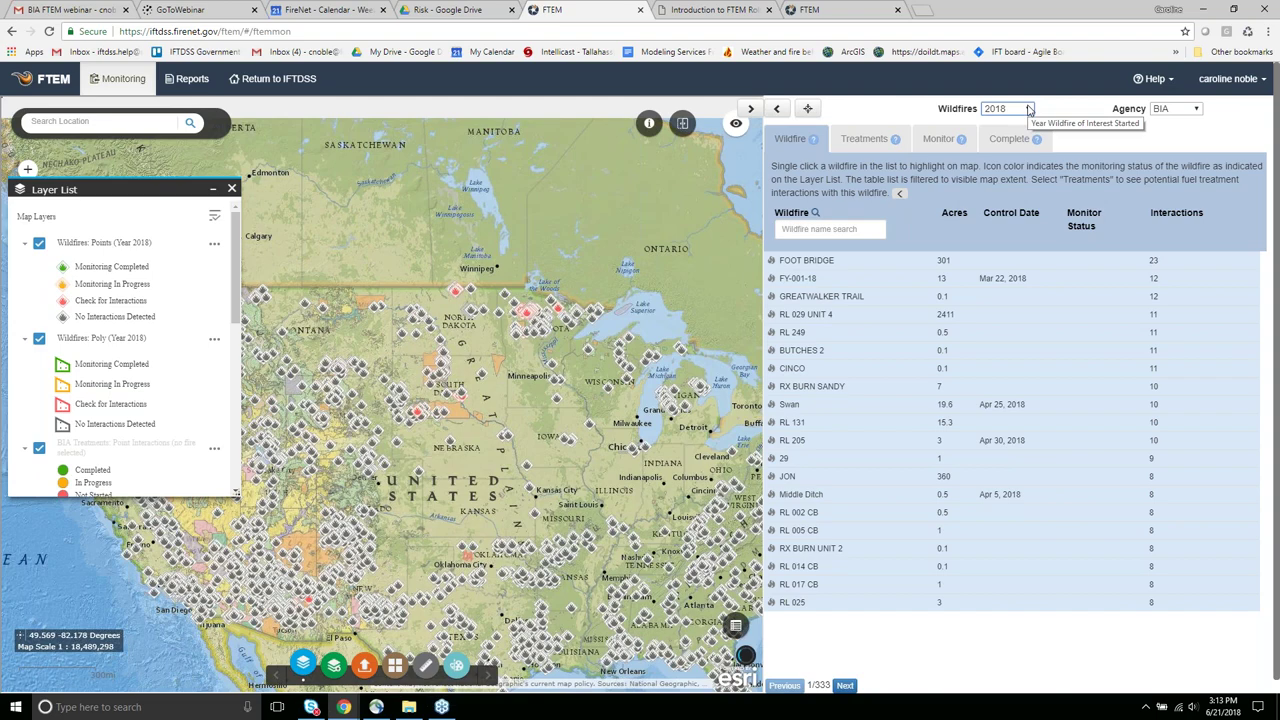
left_click_drag(525, 360, 565, 495)
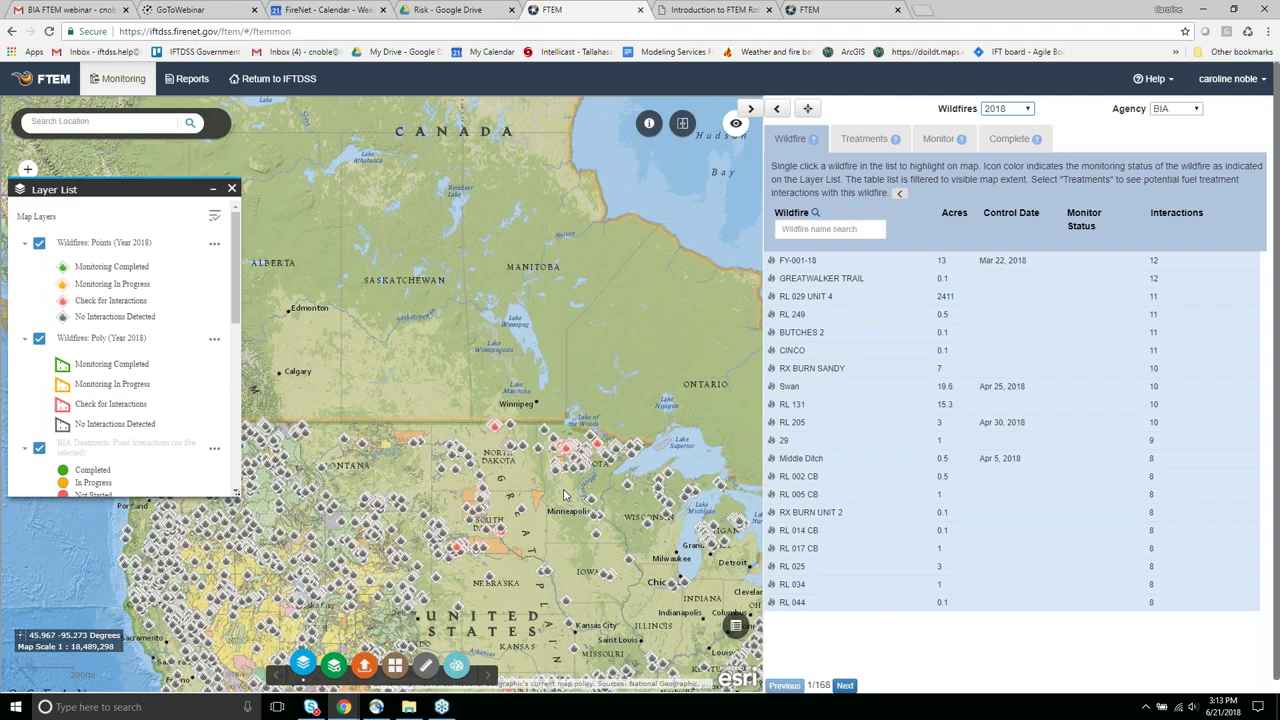
left_click_drag(563, 495, 558, 203)
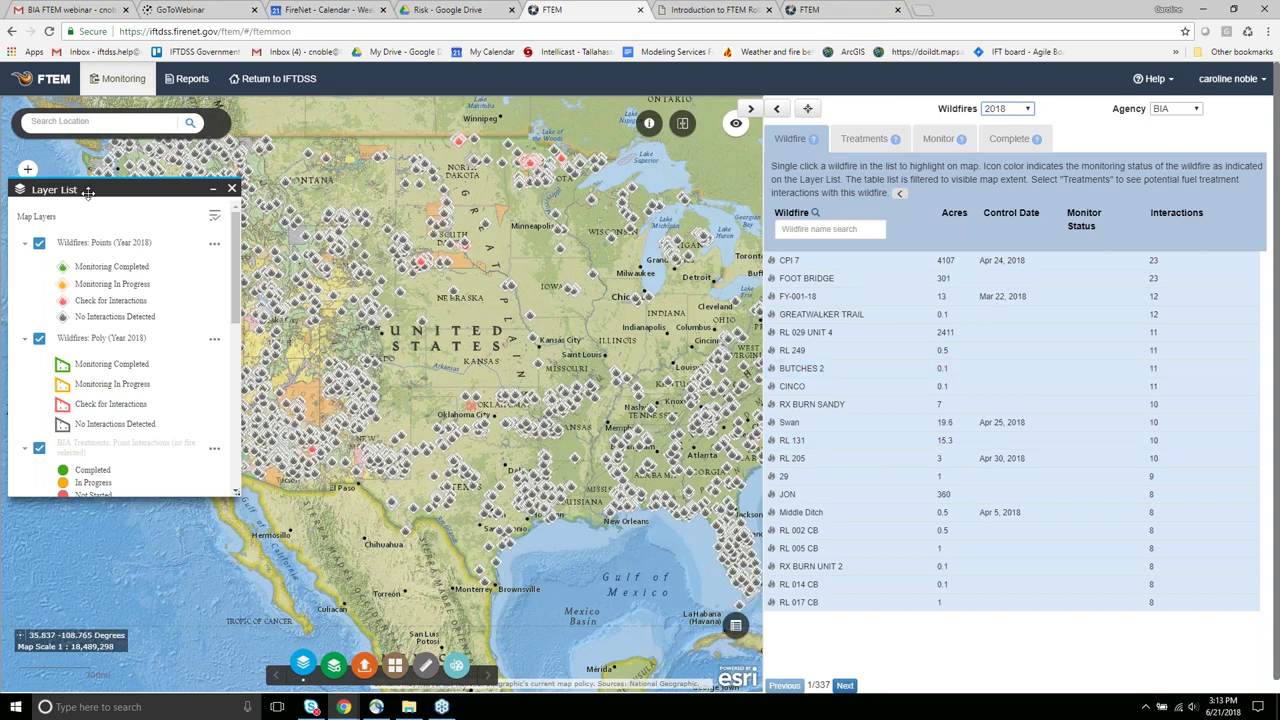
left_click_drag(88, 192, 76, 166)
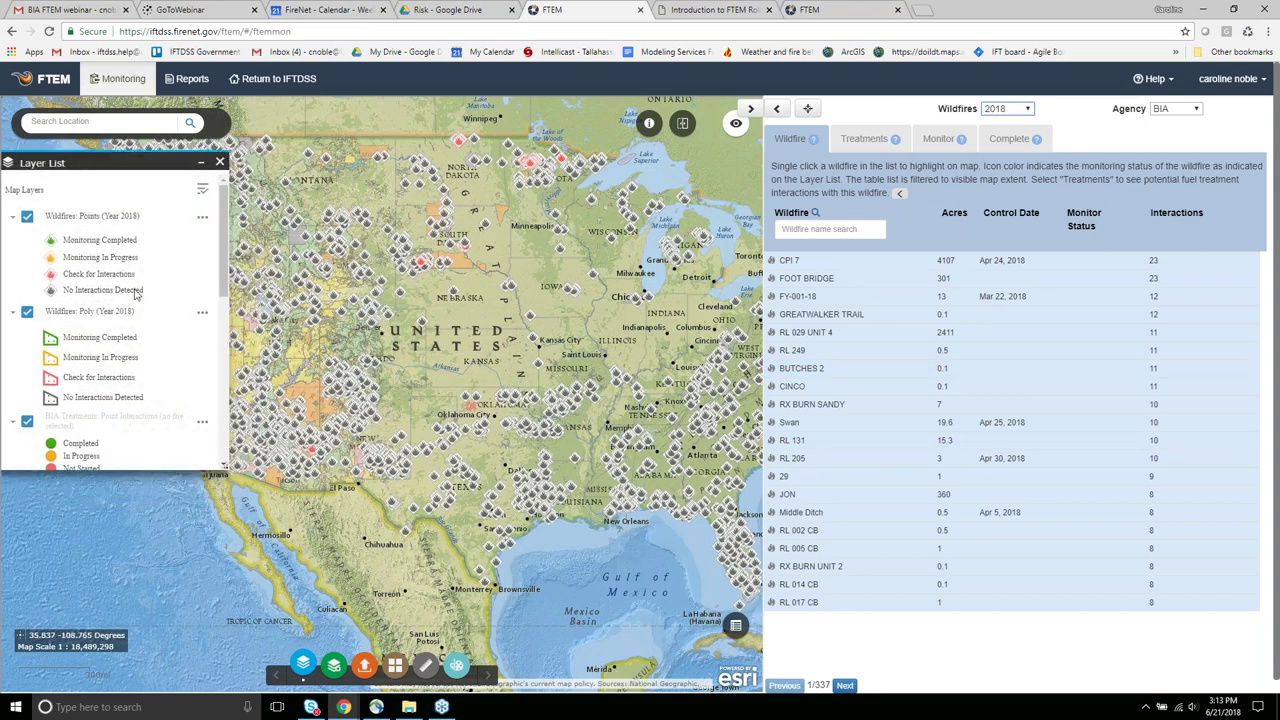
left_click_drag(220, 243, 160, 223)
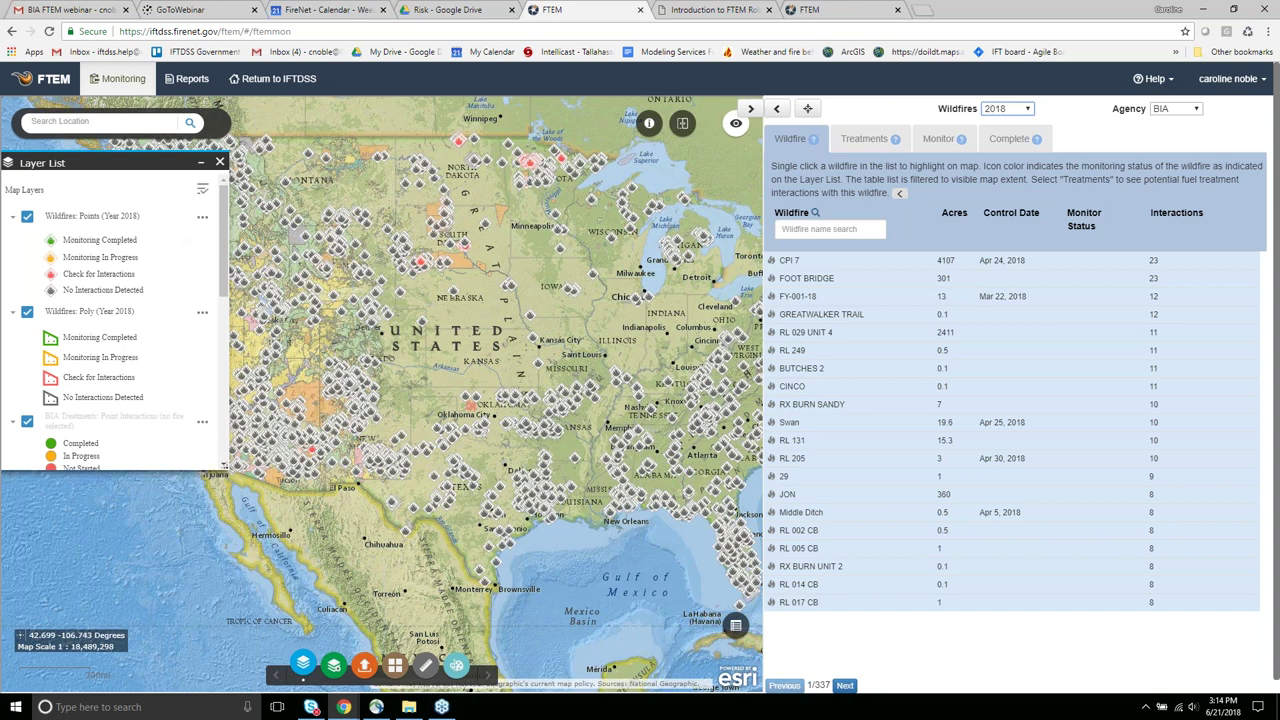
left_click_drag(364, 303, 400, 376)
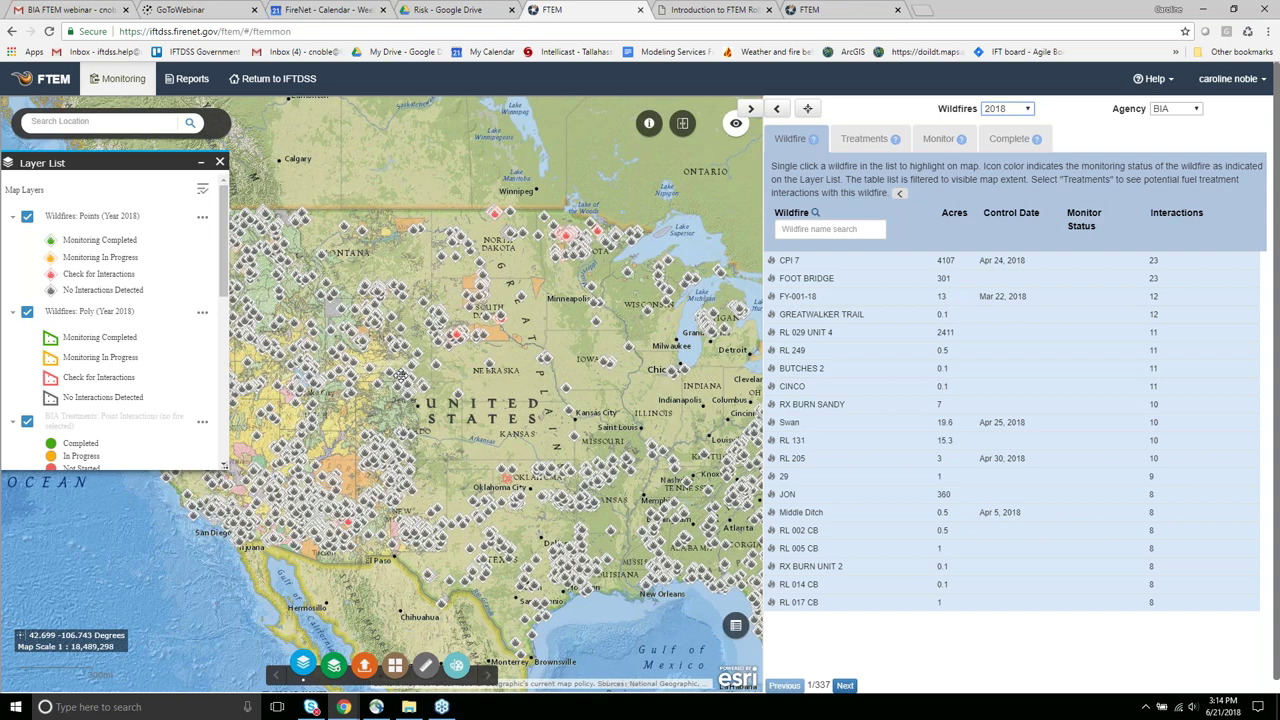
left_click_drag(400, 375, 412, 405)
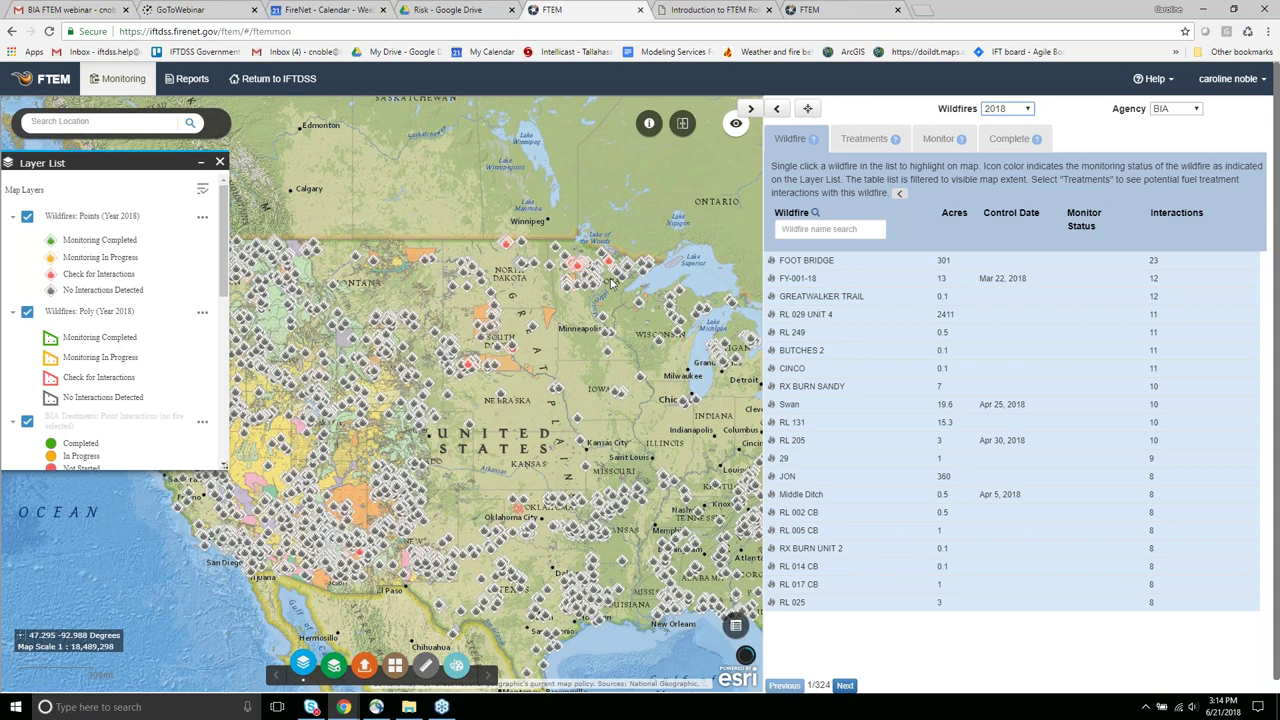
- Review the wildfire, BIA treatment and reference layers in the Layer List with the map showing Arizona and New Mexico
left_click(838, 313)
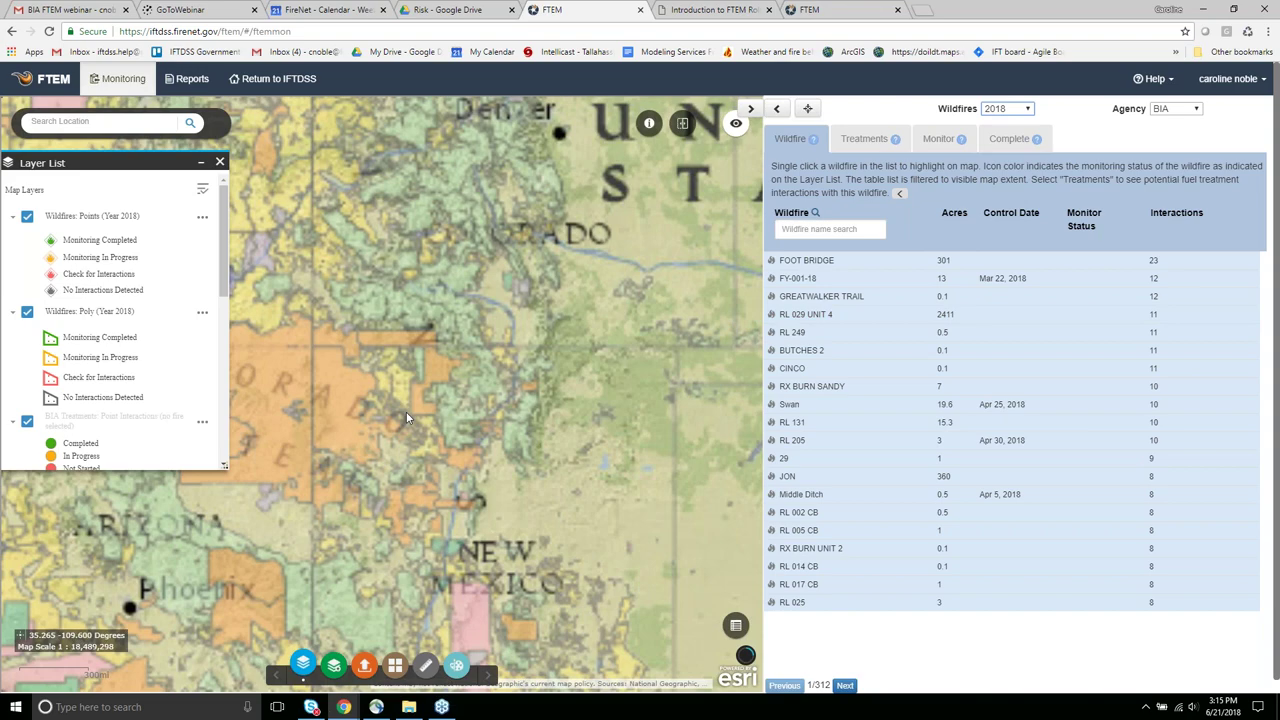
scroll(232, 352, "down", 5)
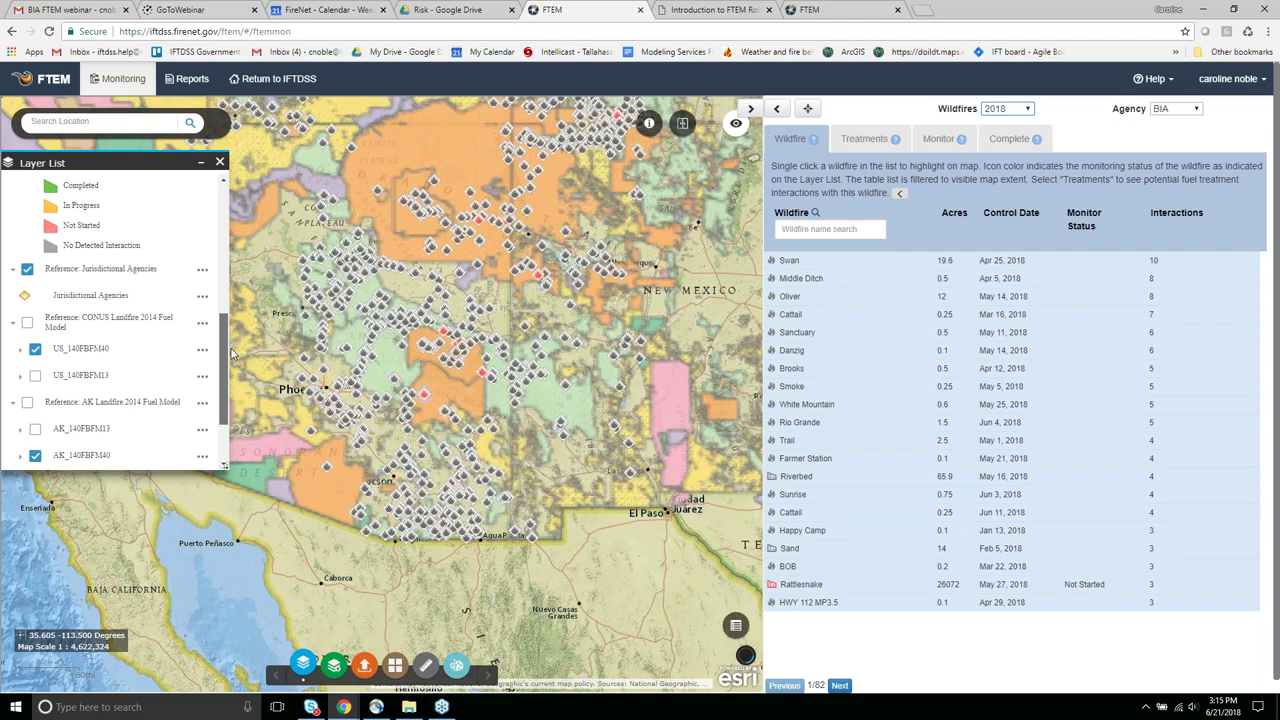
scroll(120, 300, "up", 5)
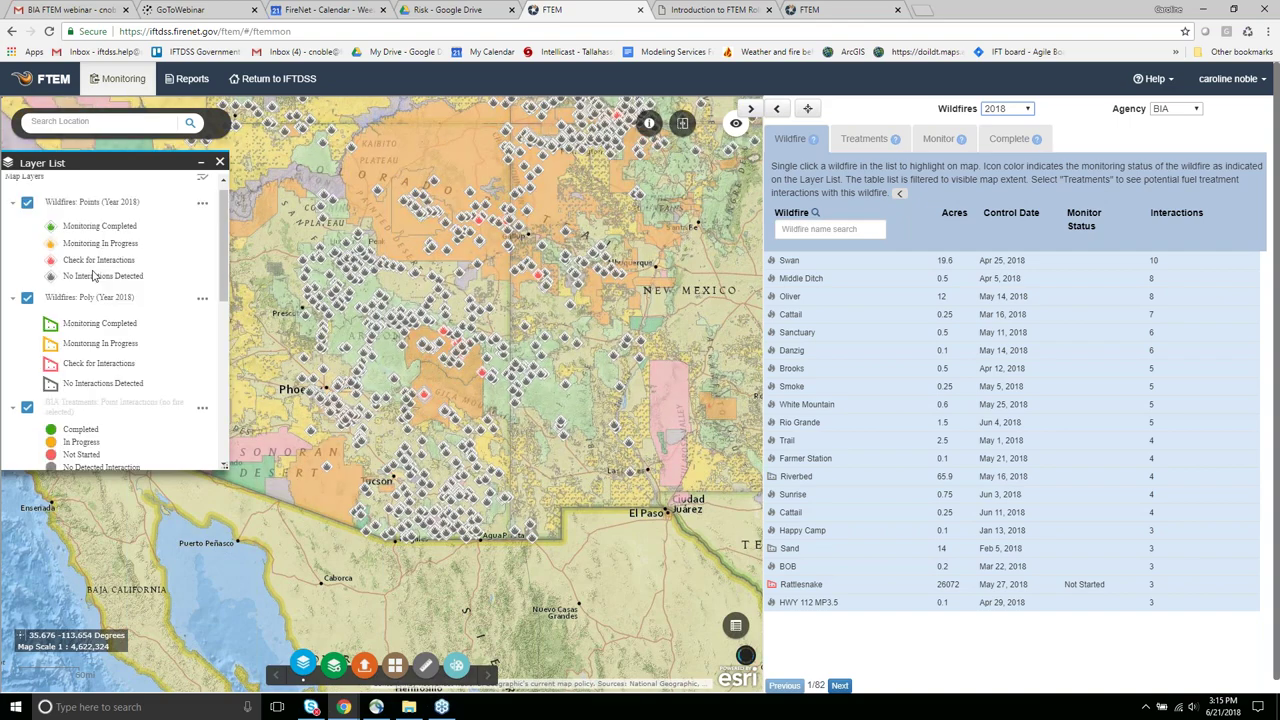
scroll(93, 276, "down", 3)
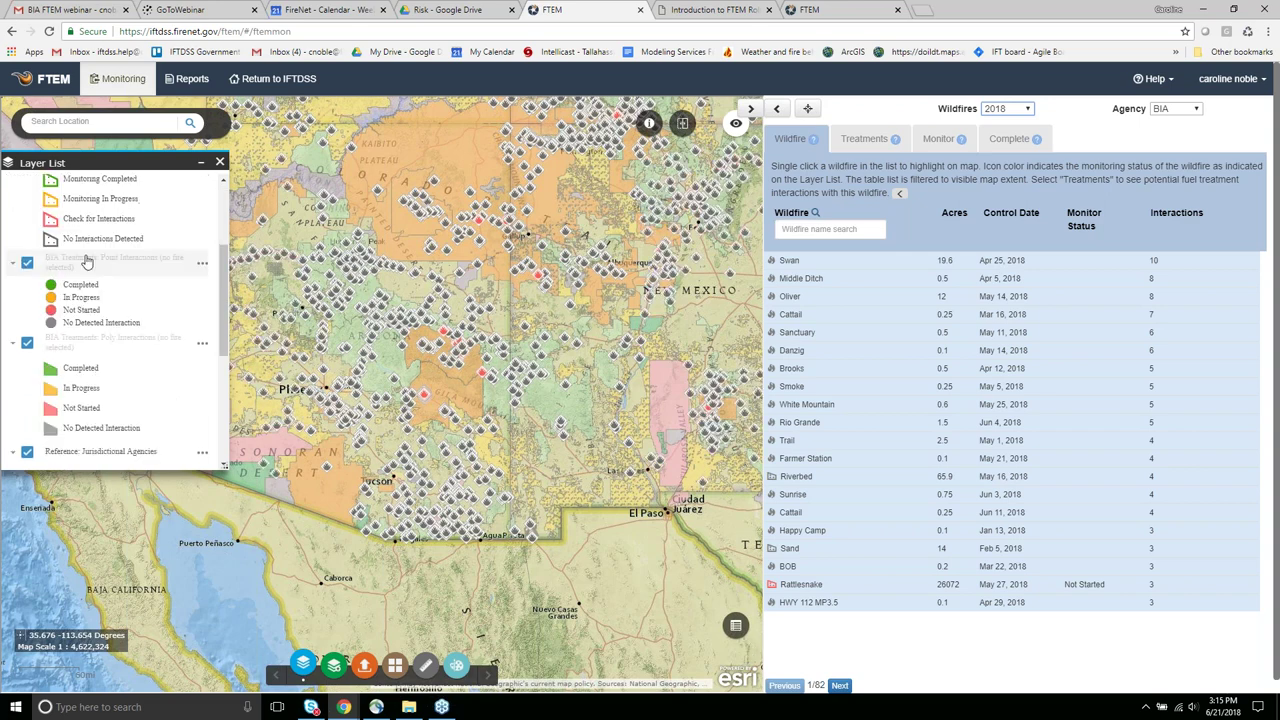
scroll(222, 297, "up", 1)
scroll(222, 297, "down", 1)
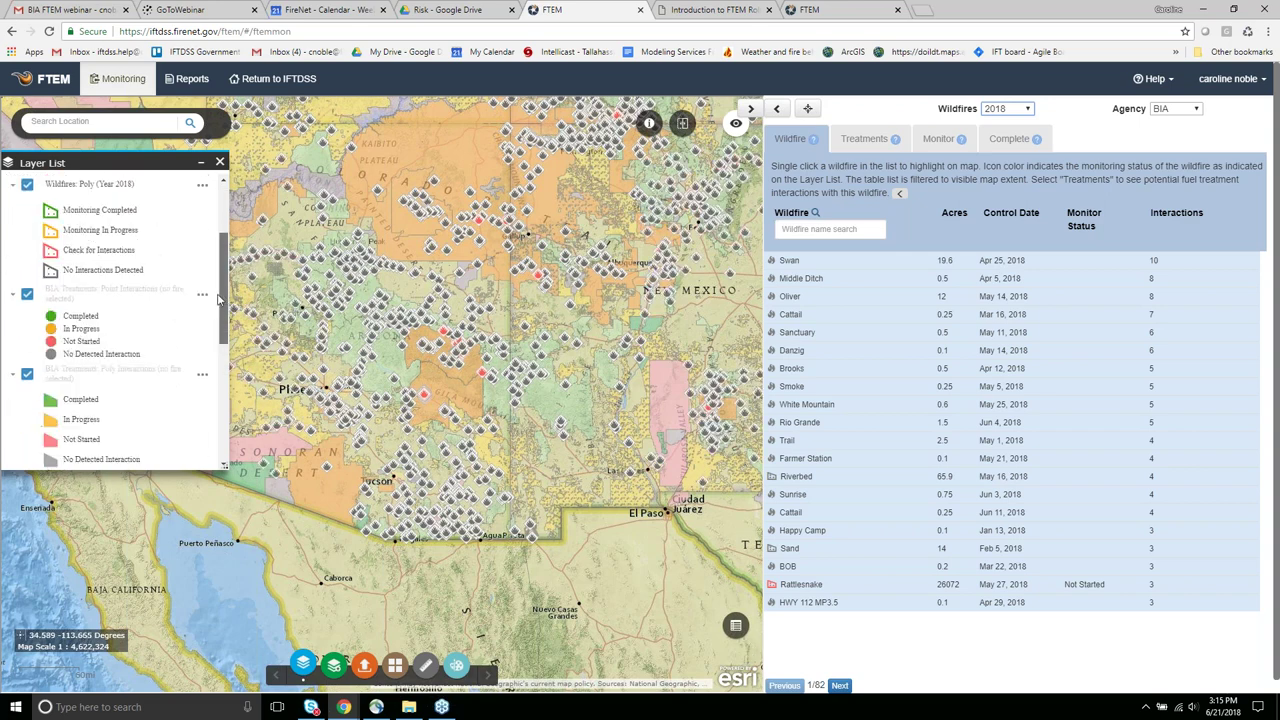
left_click_drag(218, 298, 218, 303)
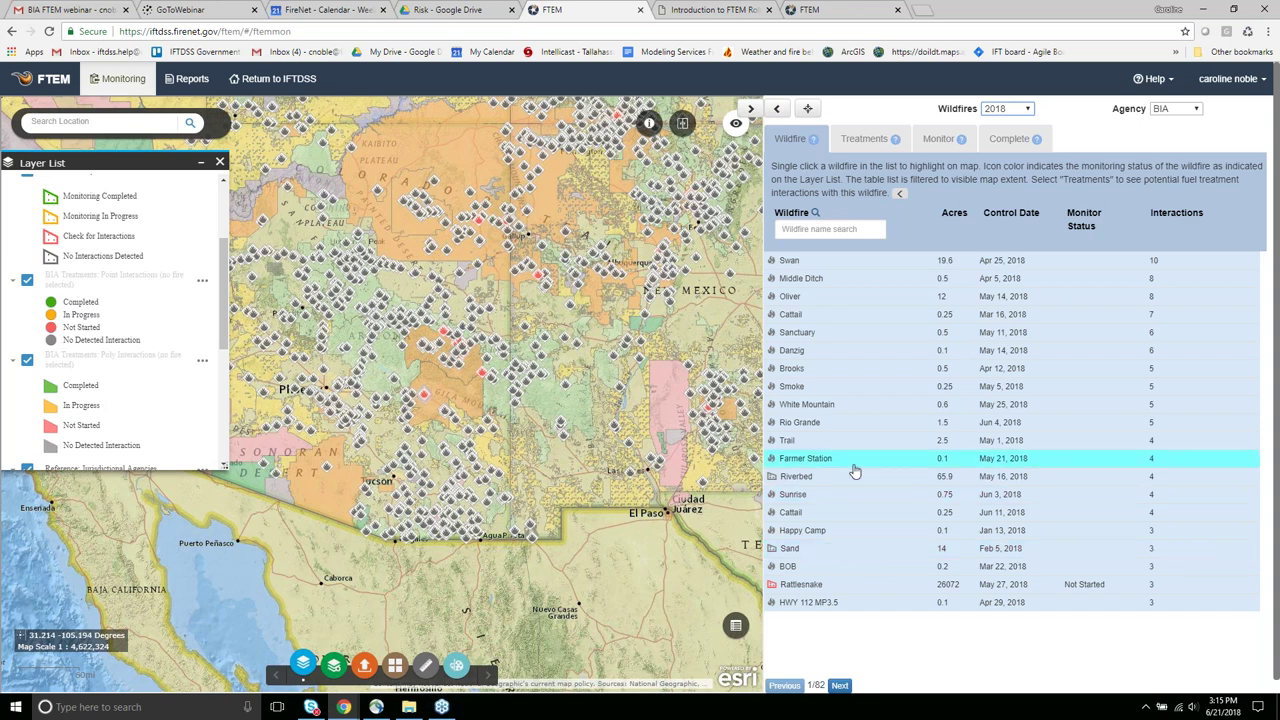
- Highlight the Rattlesnake wildfire from the wildfire list, and switch the selection to the Swan wildfire
scroll(855, 471, "down", 1)
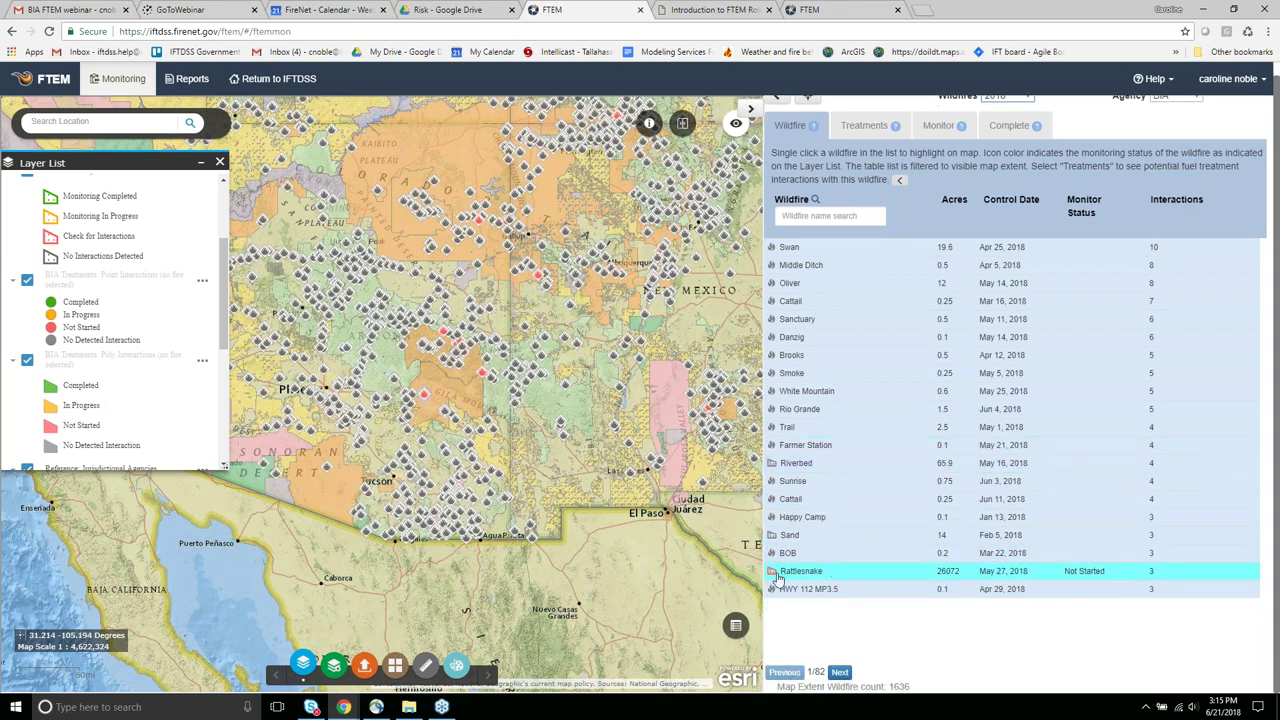
left_click(773, 578)
left_click(801, 573)
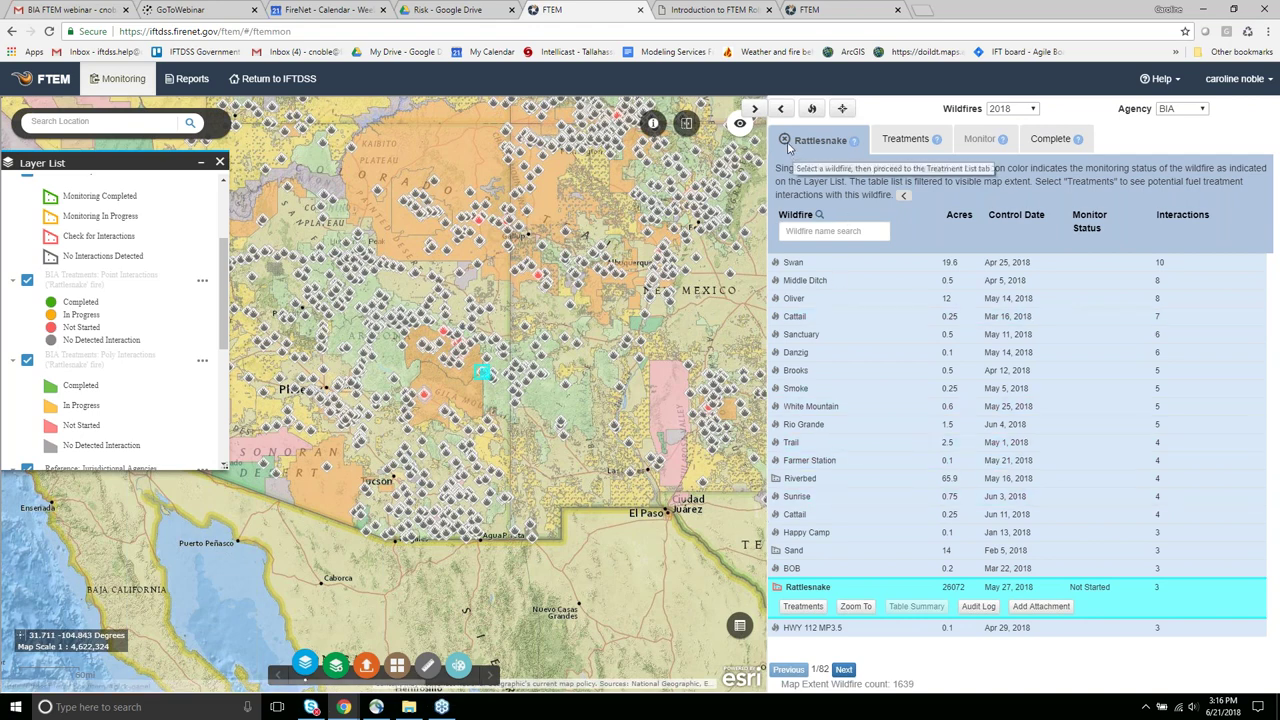
left_click(848, 262)
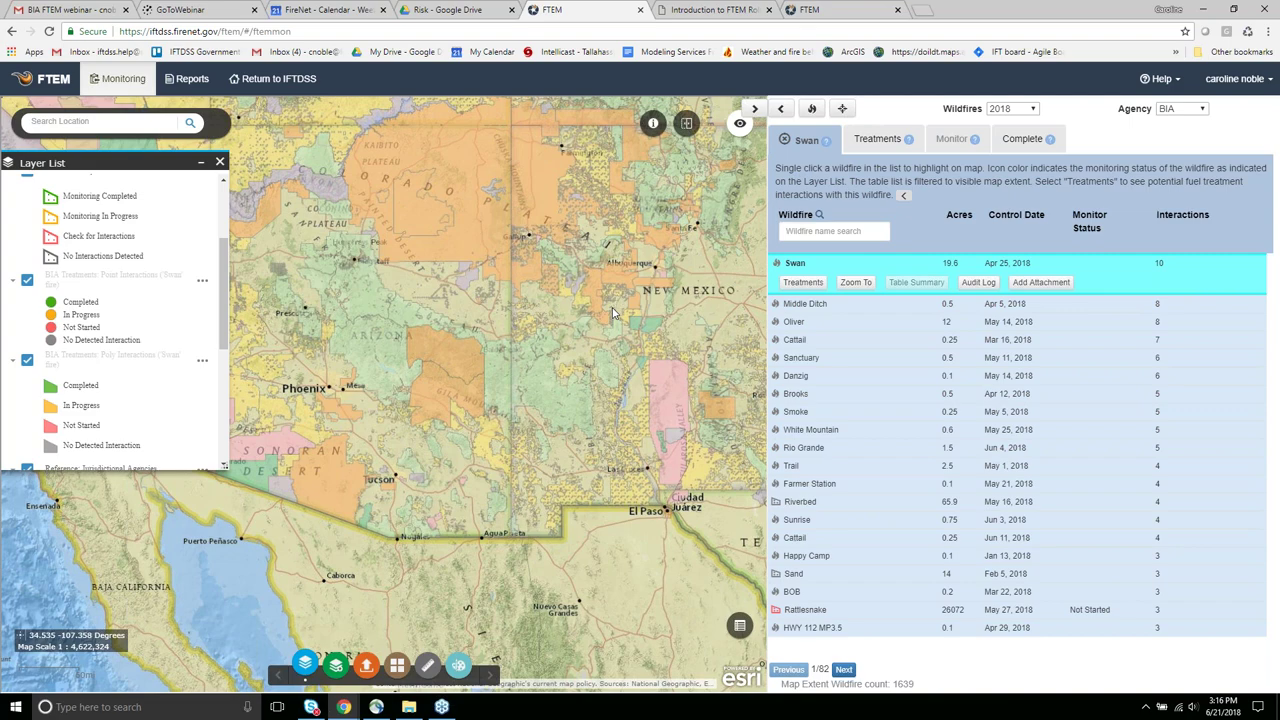
scroll(613, 313, "down", 1)
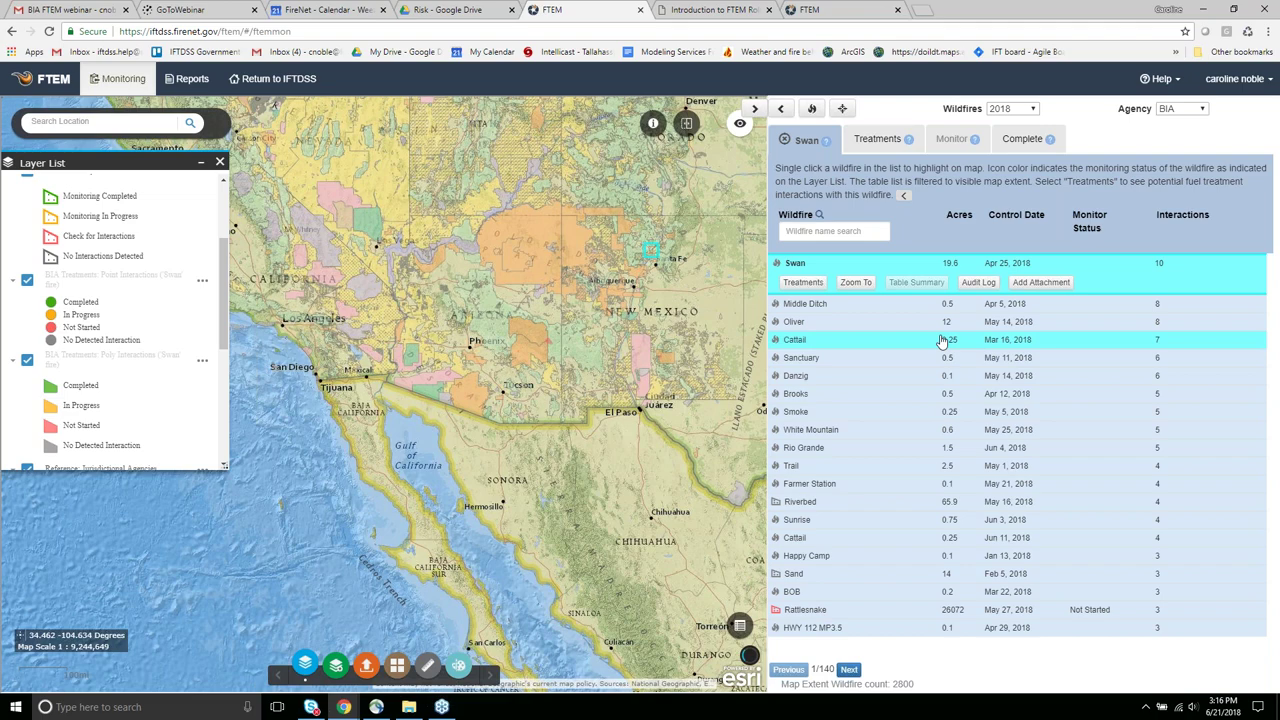
- View the Rattlesnake wildfire's treatment list and perimeter, and return to the wildfire list for the southwestern states
double_click(805, 609)
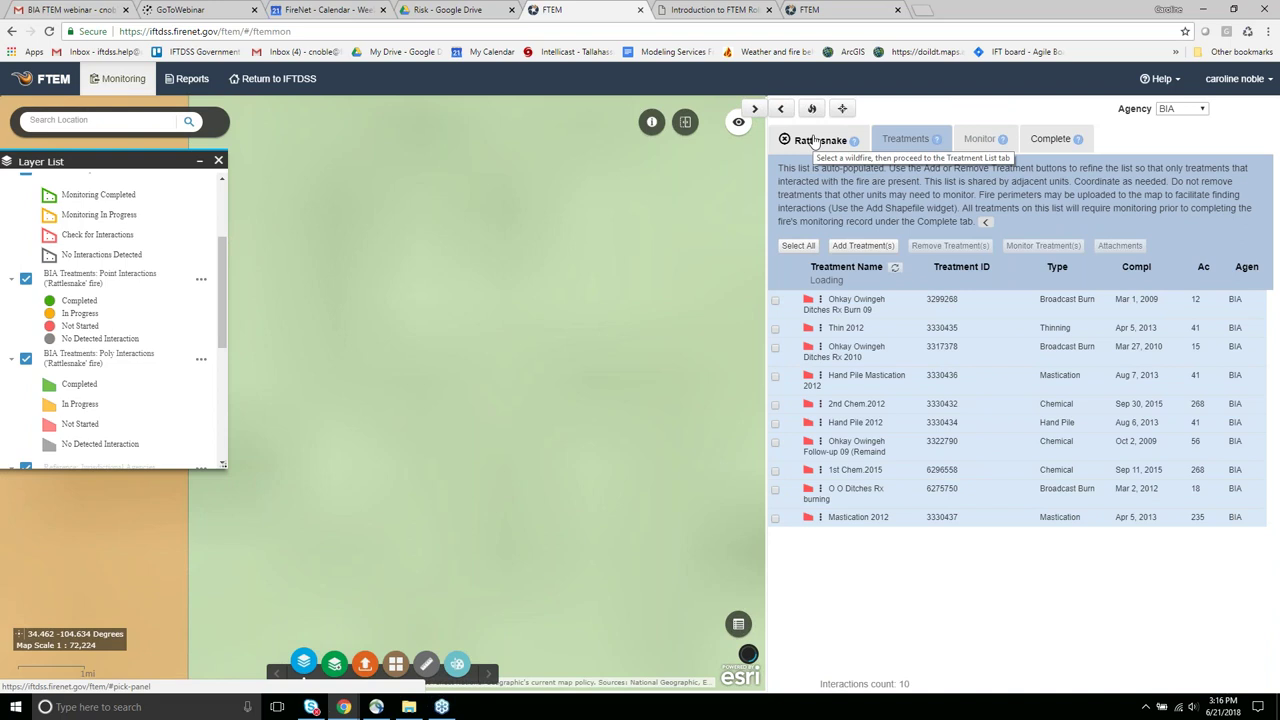
left_click(818, 140)
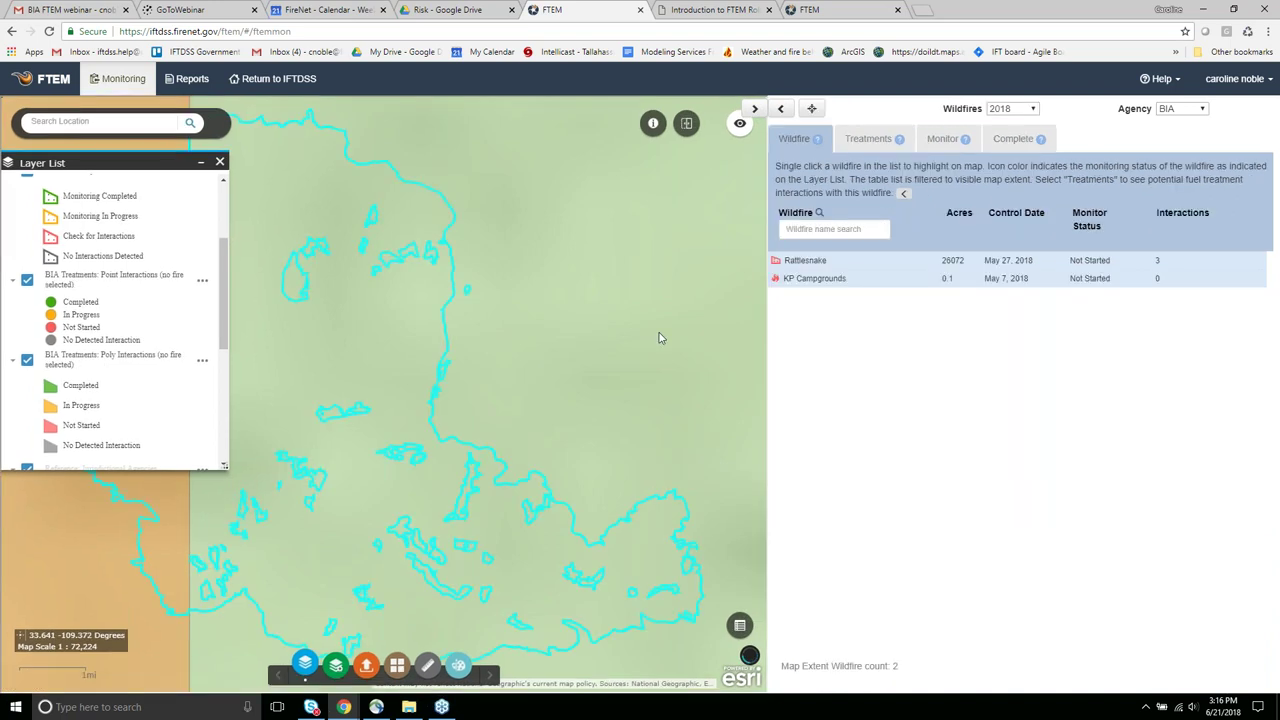
scroll(659, 338, "down", 2)
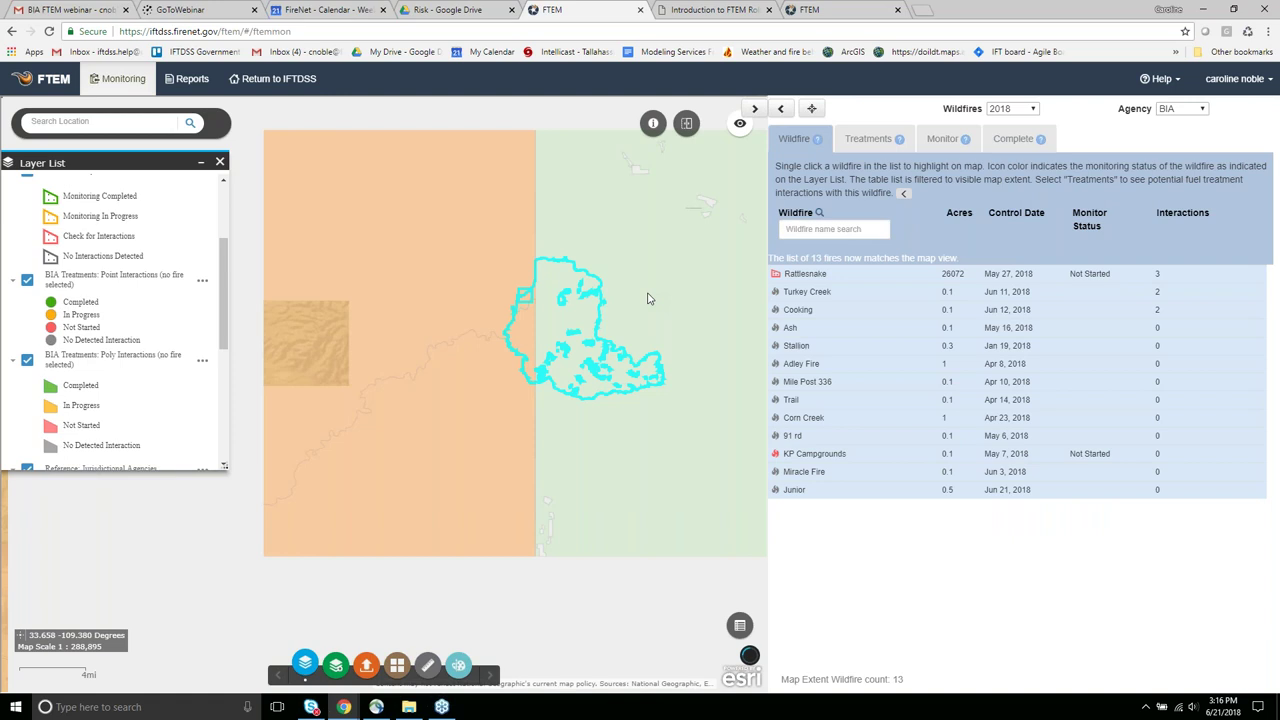
scroll(647, 298, "down", 2)
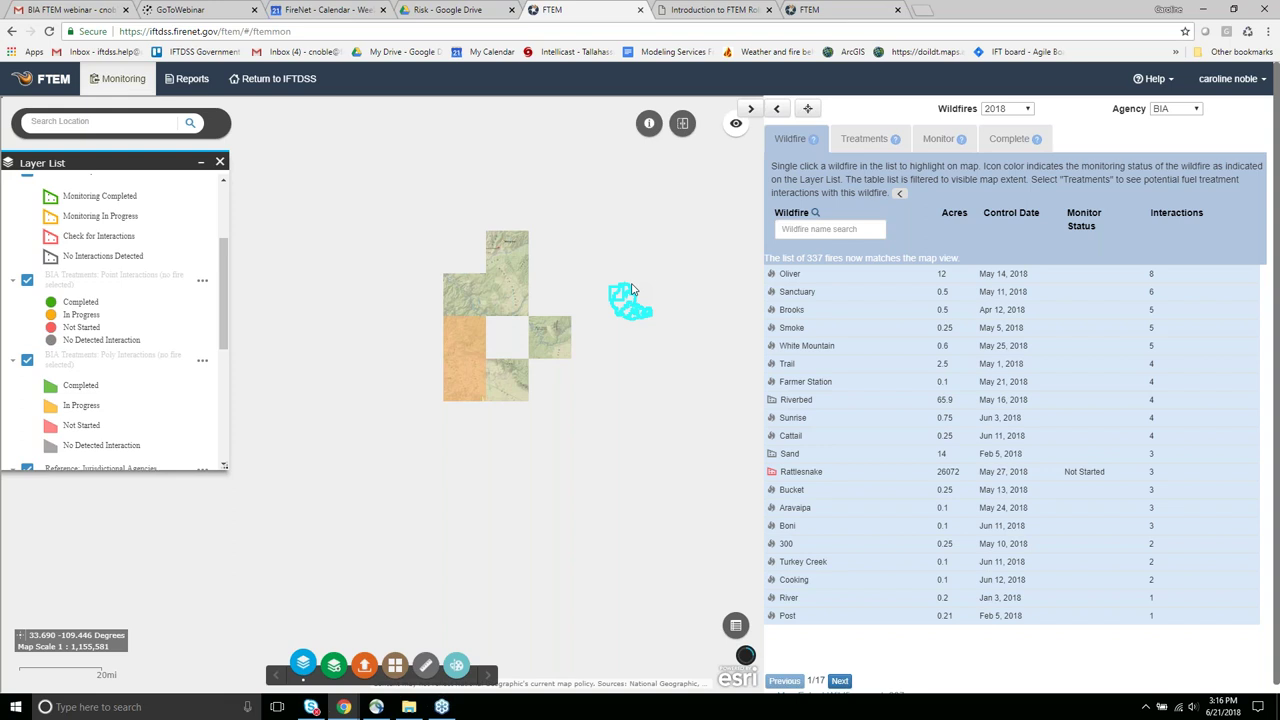
scroll(596, 247, "down", 1)
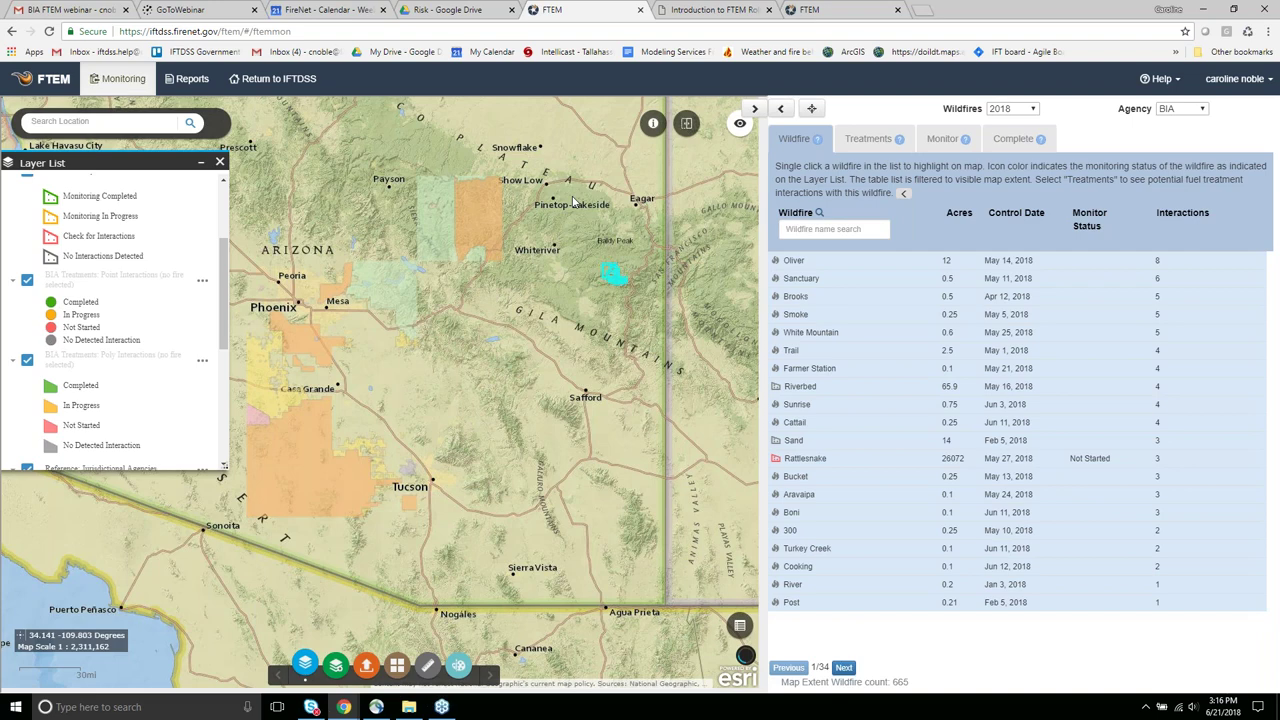
scroll(597, 461, "down", 2)
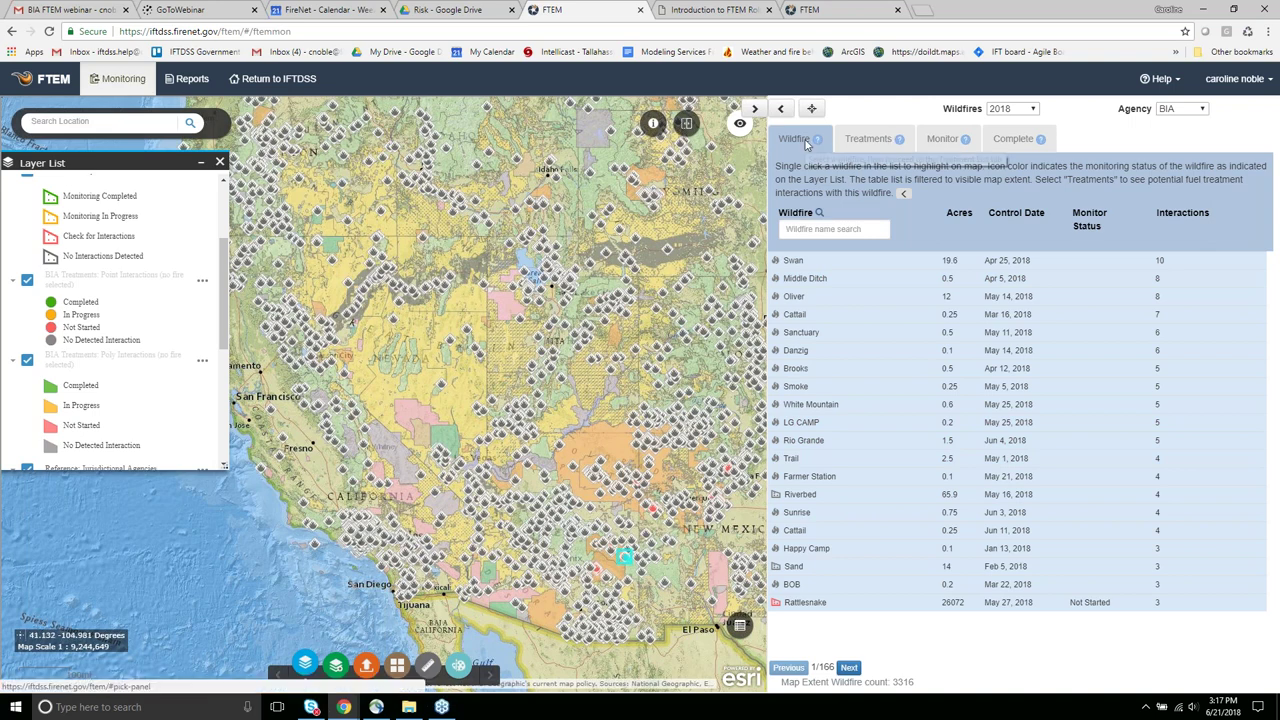
- Search the wildfires by the name Canton Lake 2 and select that wildfire in the list
left_click(803, 230)
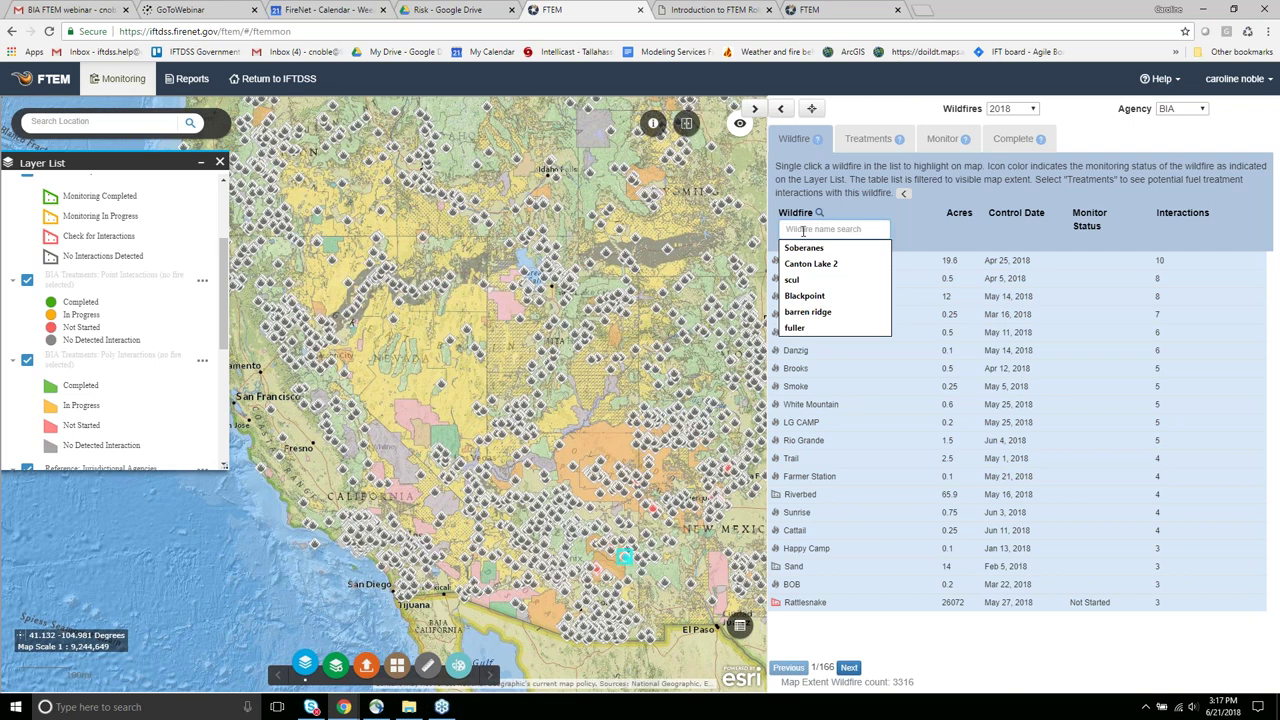
left_click(808, 263)
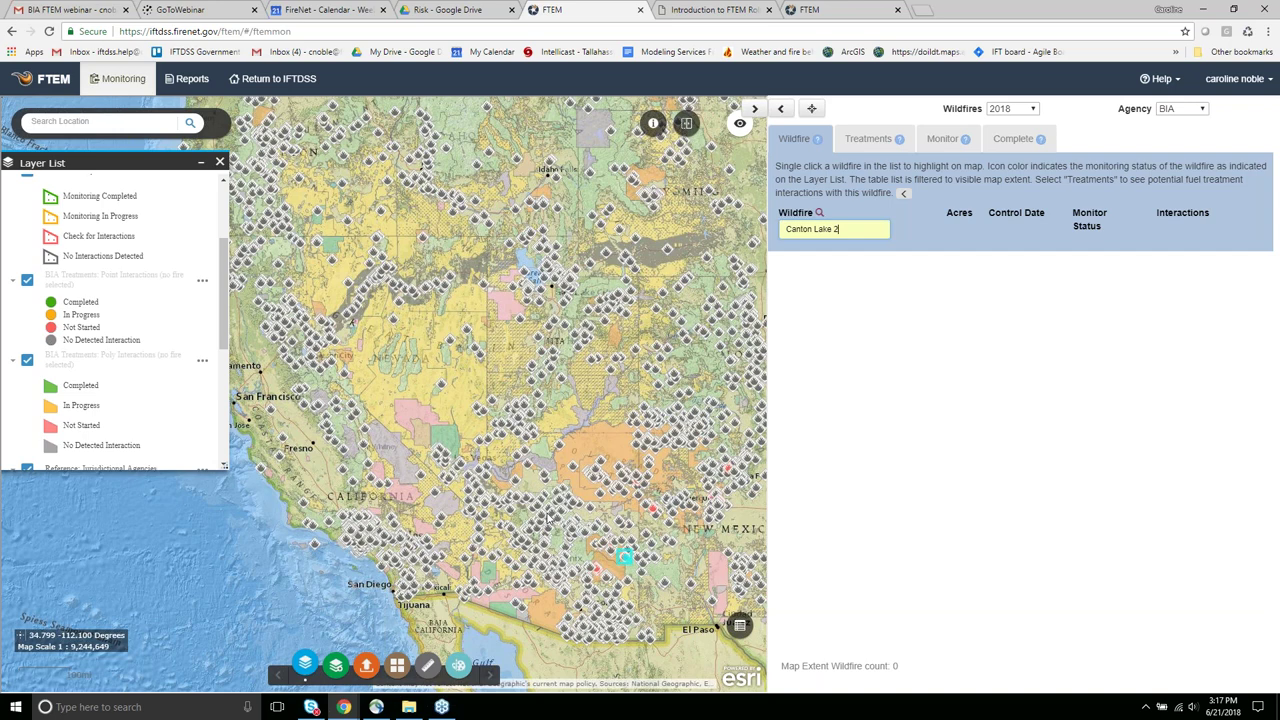
left_click_drag(547, 515, 577, 405)
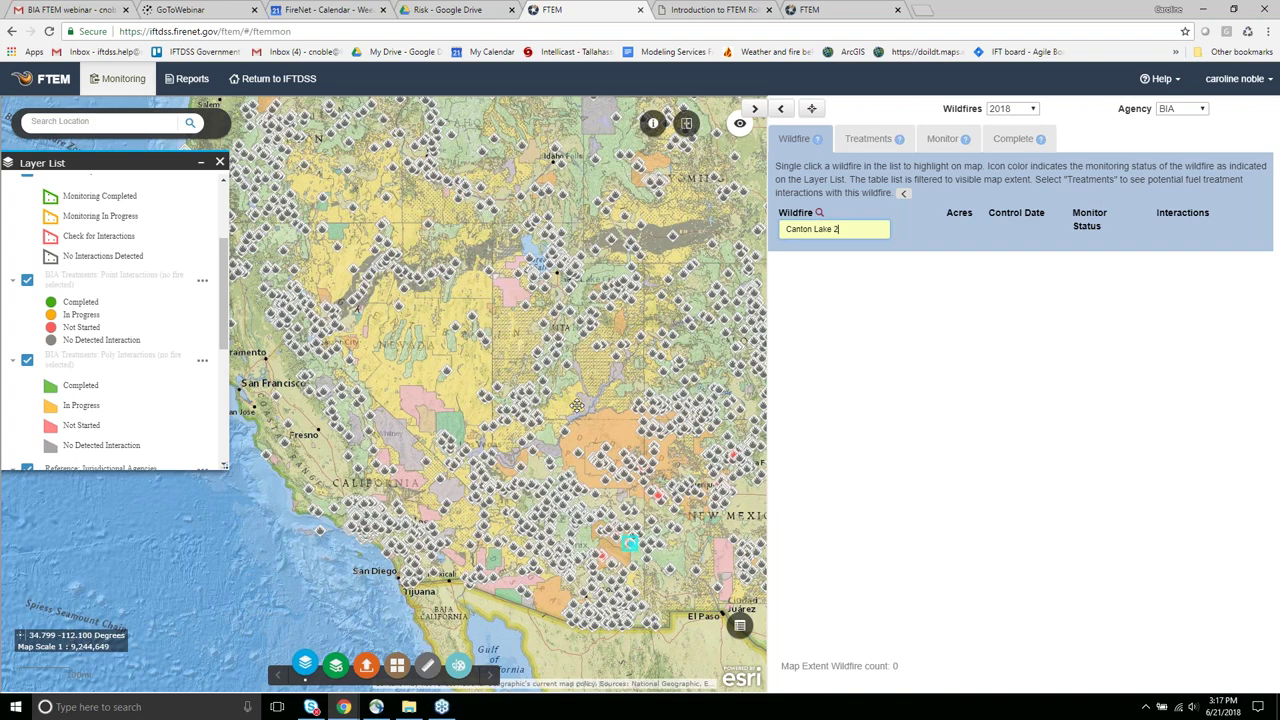
left_click_drag(577, 405, 577, 335)
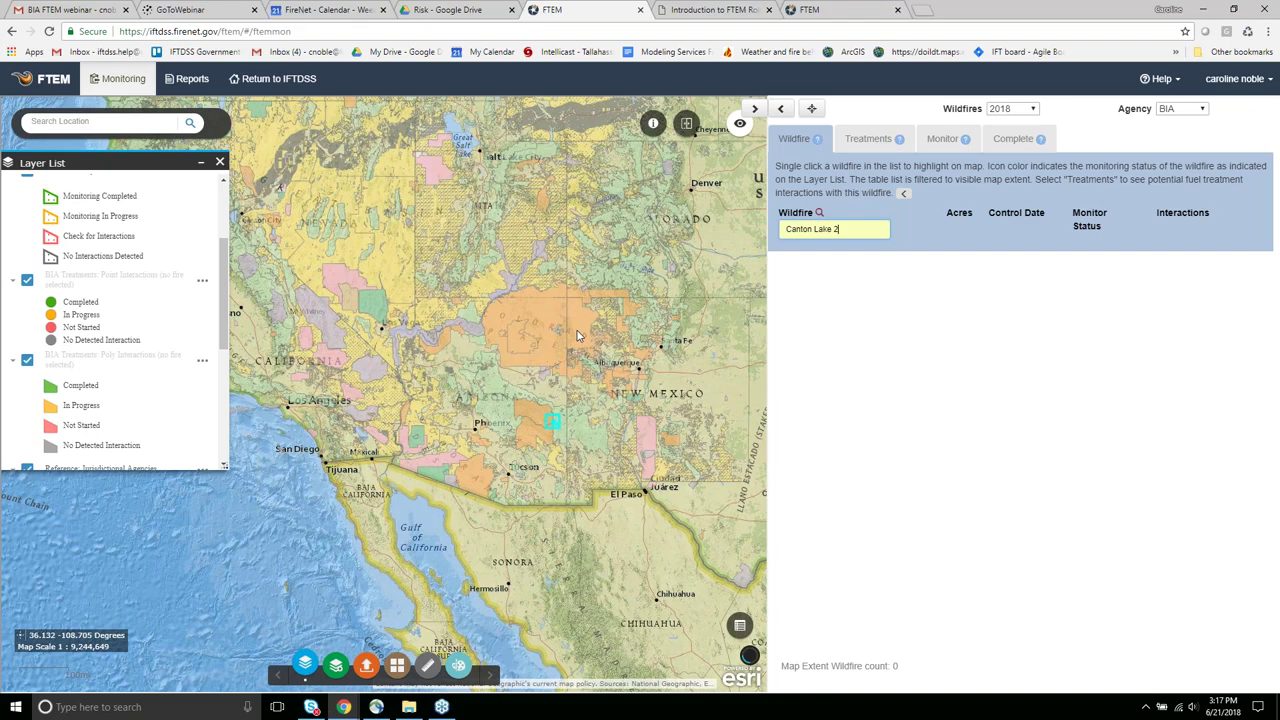
key("Return")
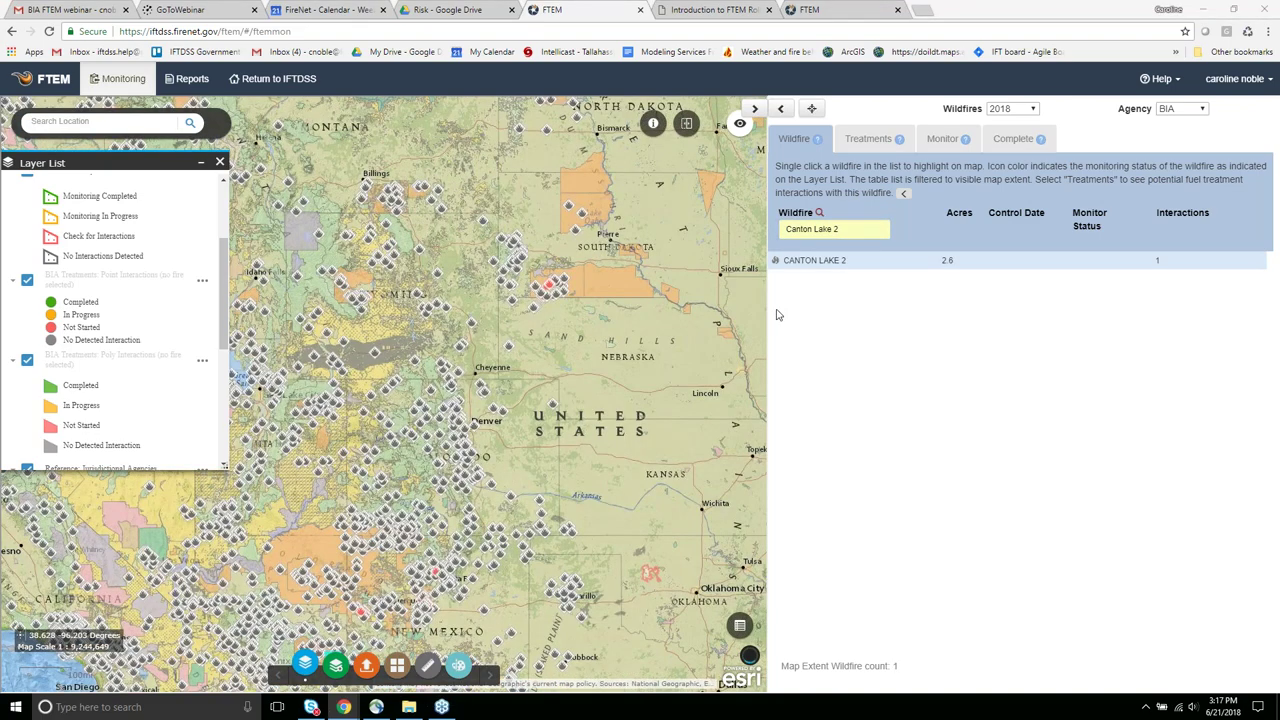
left_click(822, 265)
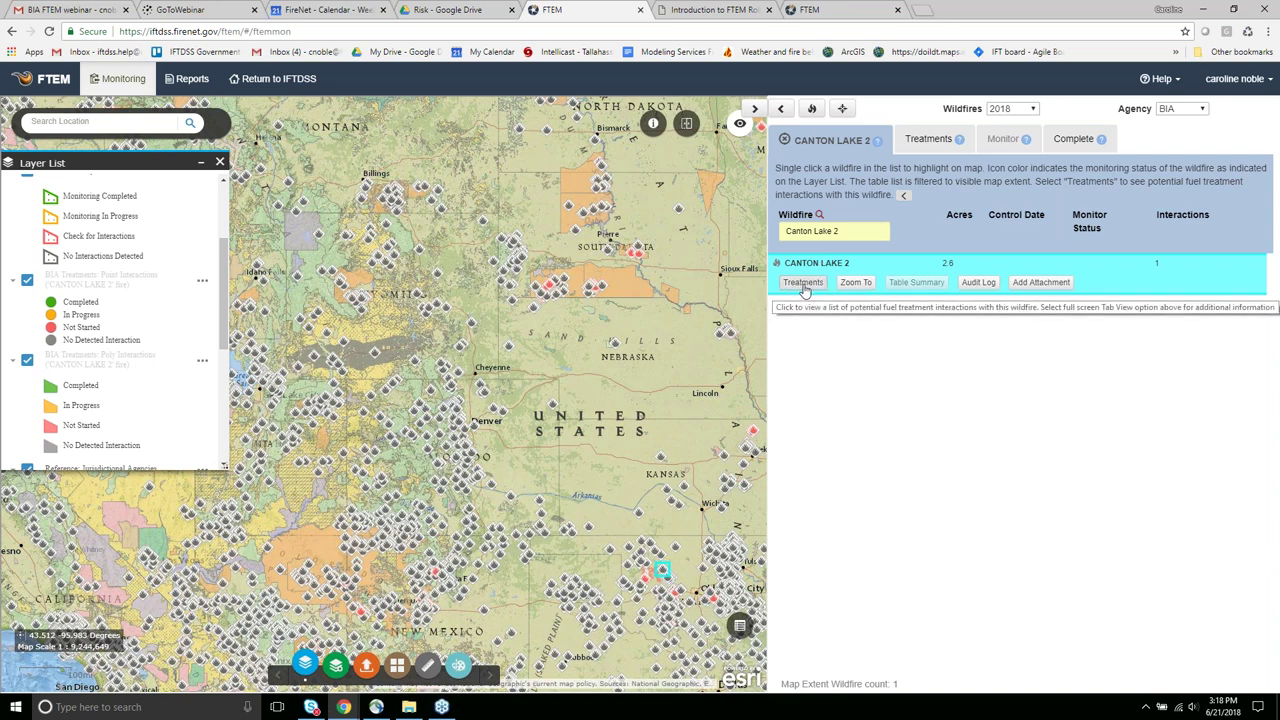
- Zoom the map to the Canton Lake 2 wildfire and the nearby treatment polygons, and try to open its treatments list
left_click(855, 283)
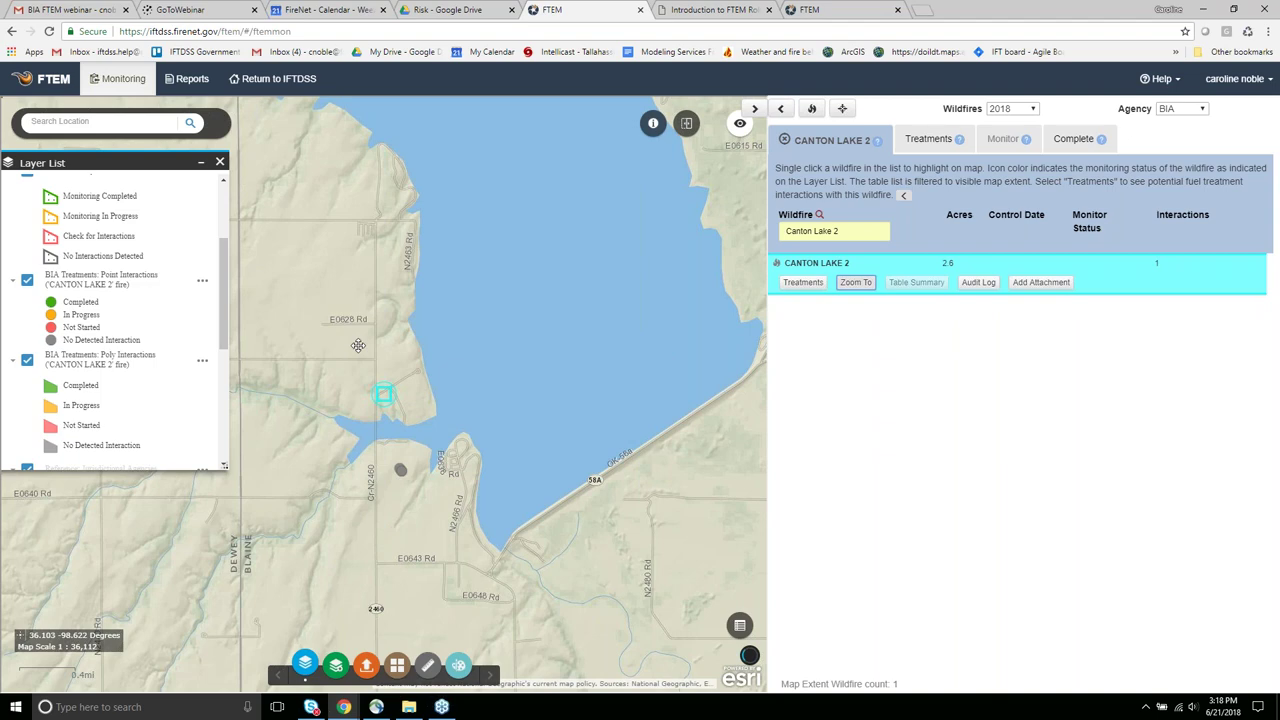
left_click_drag(366, 341, 370, 341)
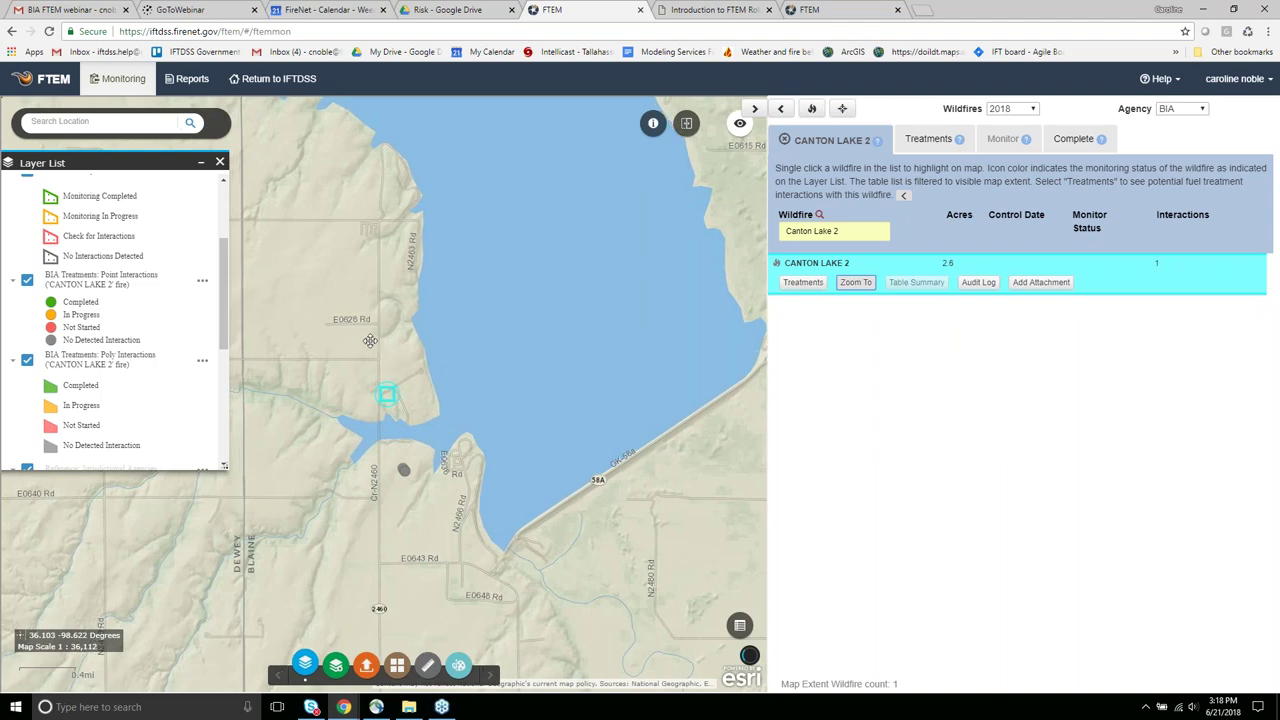
left_click_drag(370, 341, 434, 330)
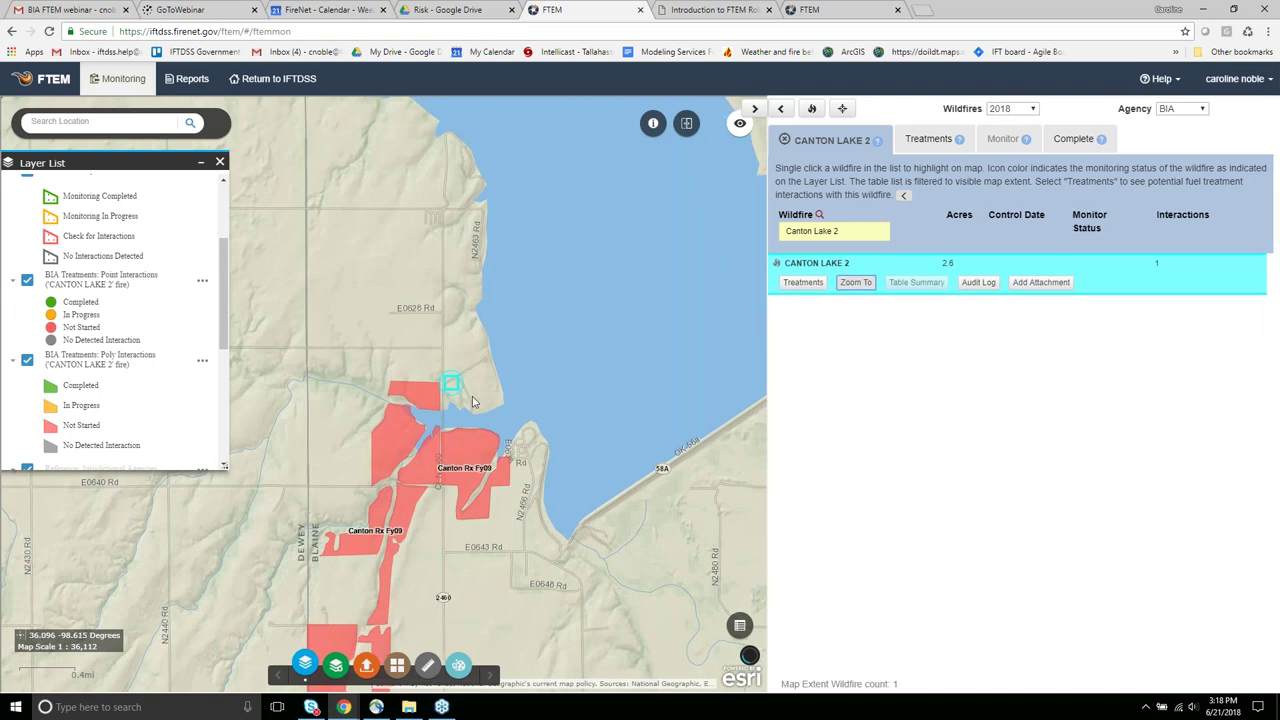
scroll(474, 402, "up", 1)
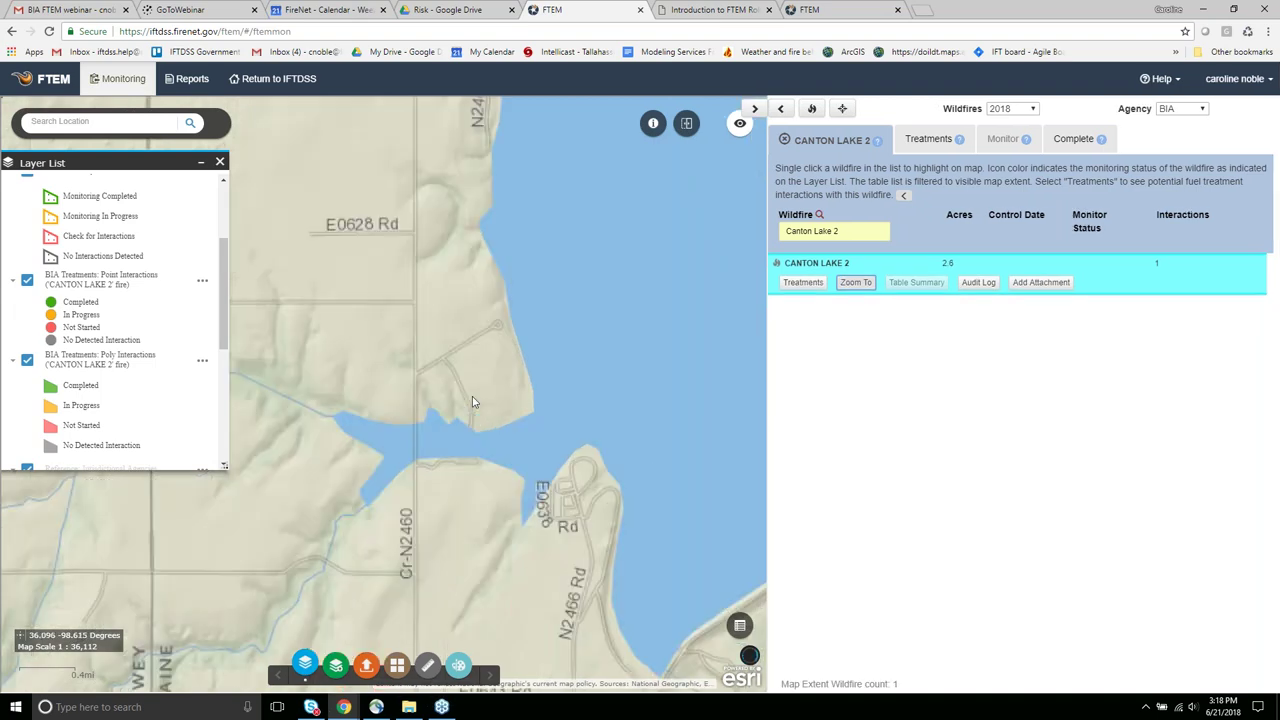
scroll(472, 400, "up", 2)
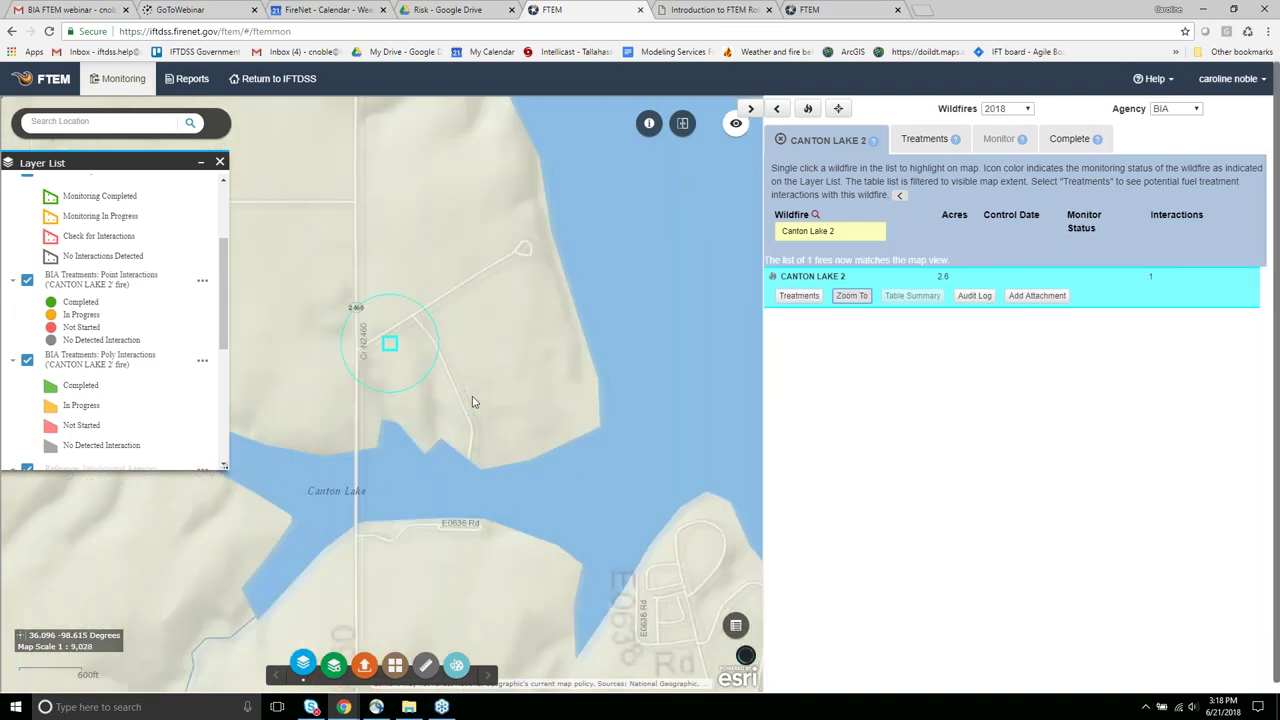
left_click_drag(474, 402, 563, 385)
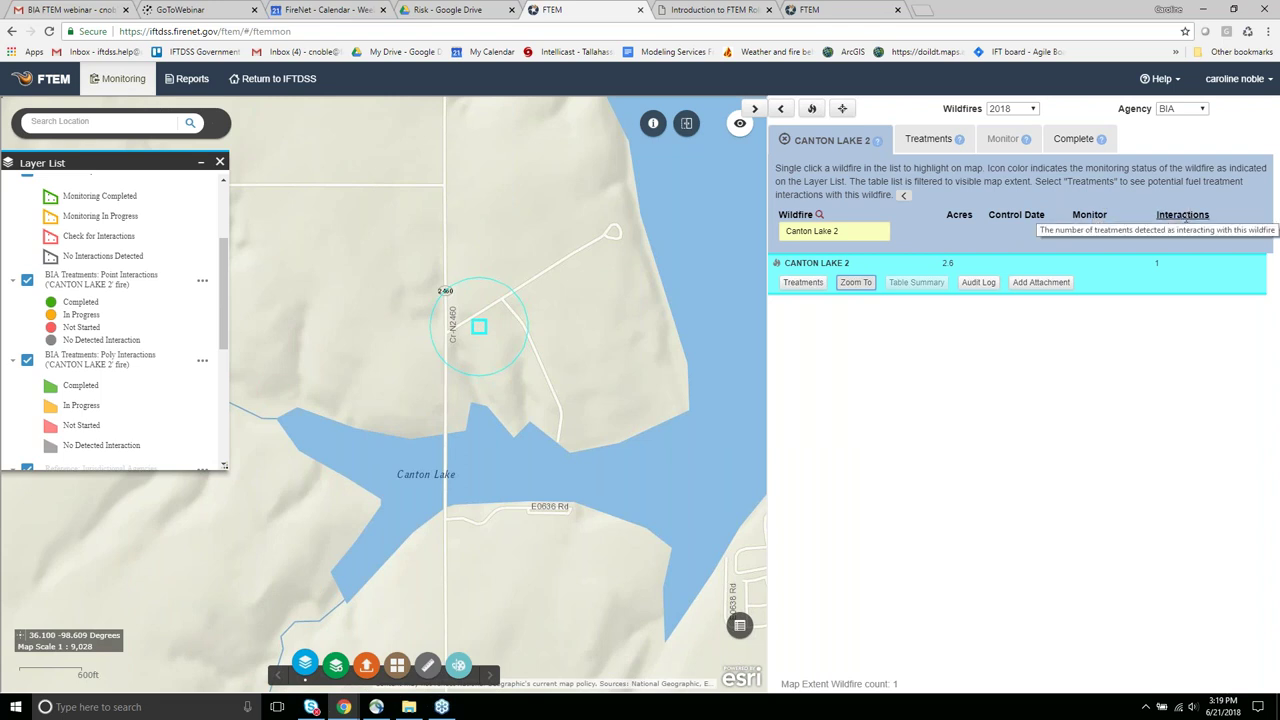
left_click(801, 284)
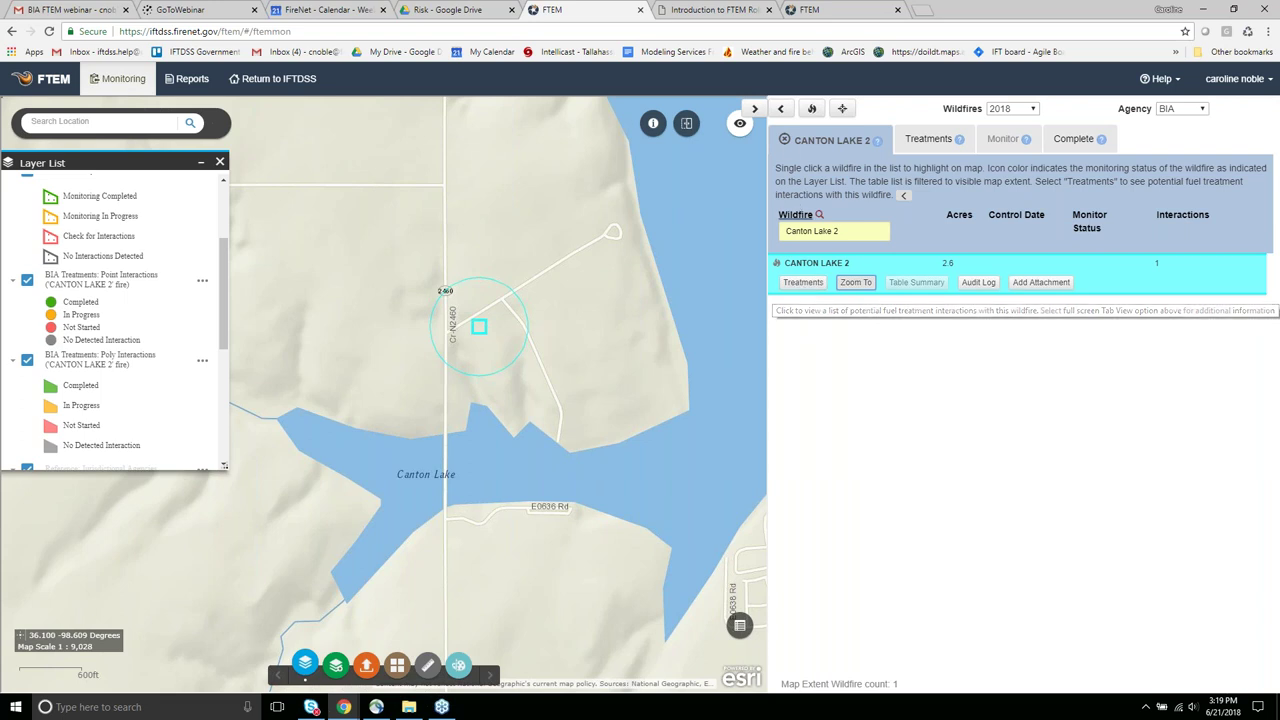
- Deselect the Canton Lake 2 wildfire and clear the name search to list all wildfires around Canton
left_click(785, 141)
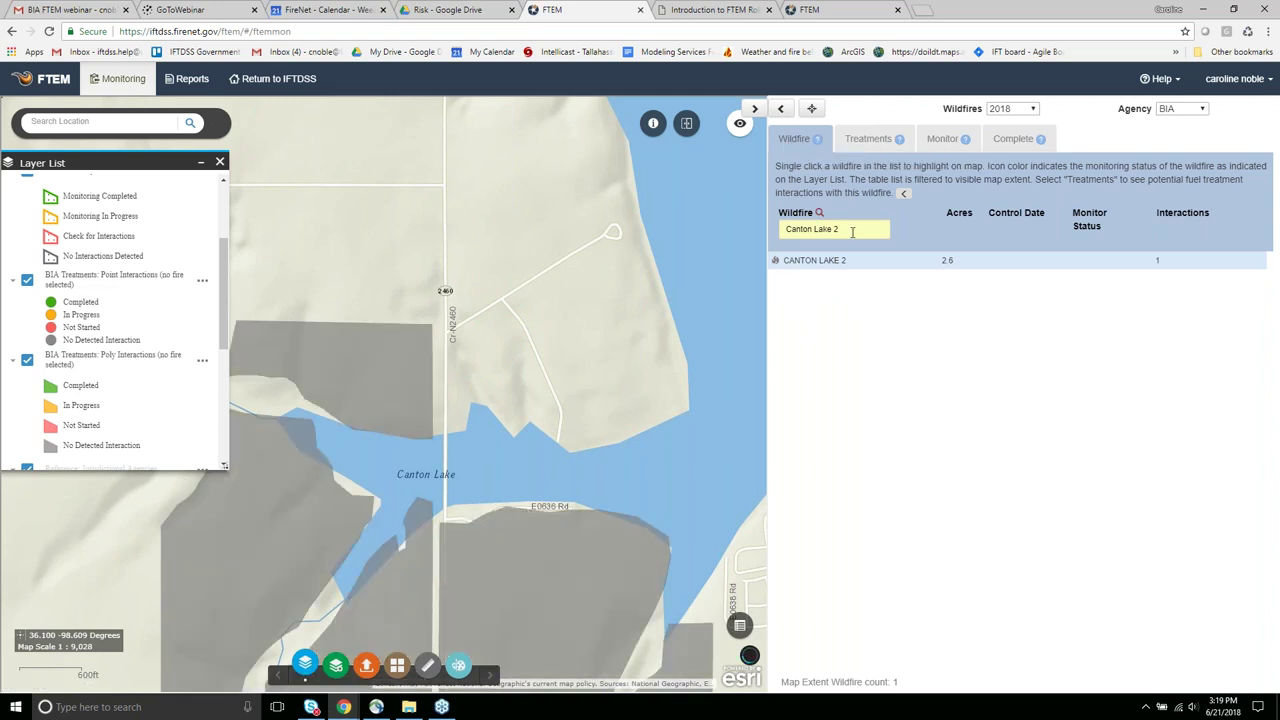
key("ctrl+a")
key("BackSpace")
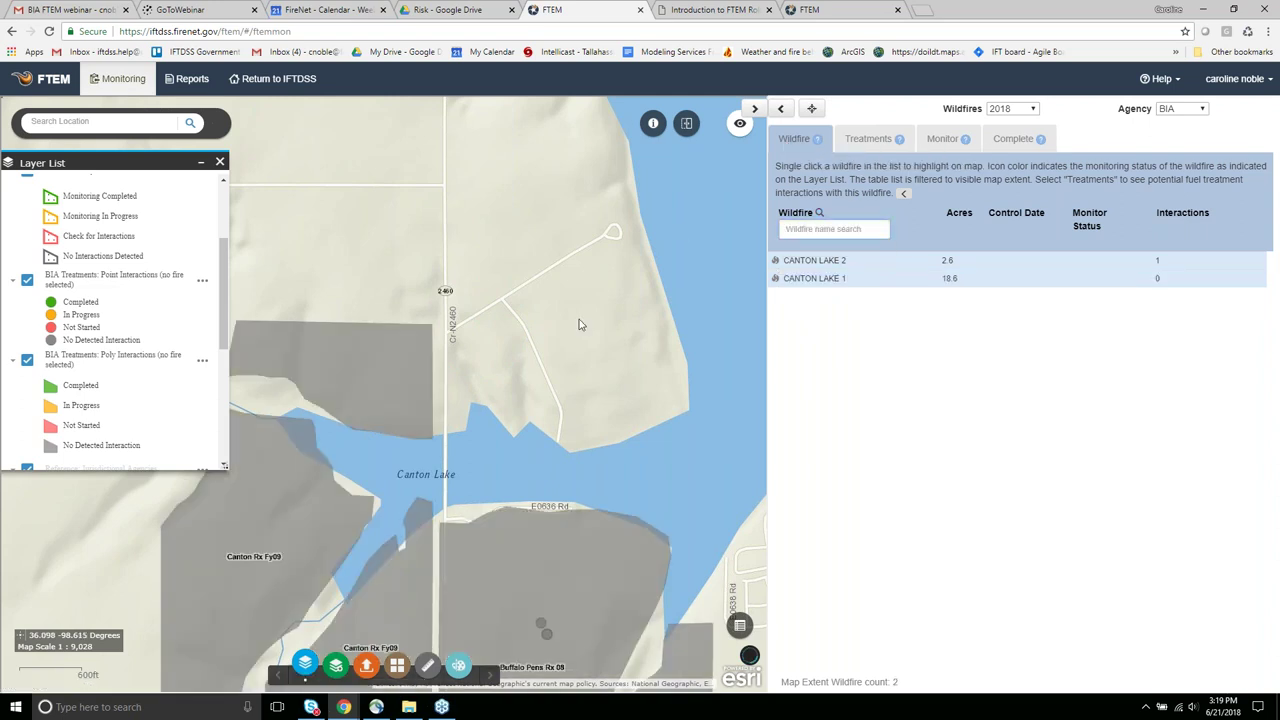
scroll(579, 321, "down", 1)
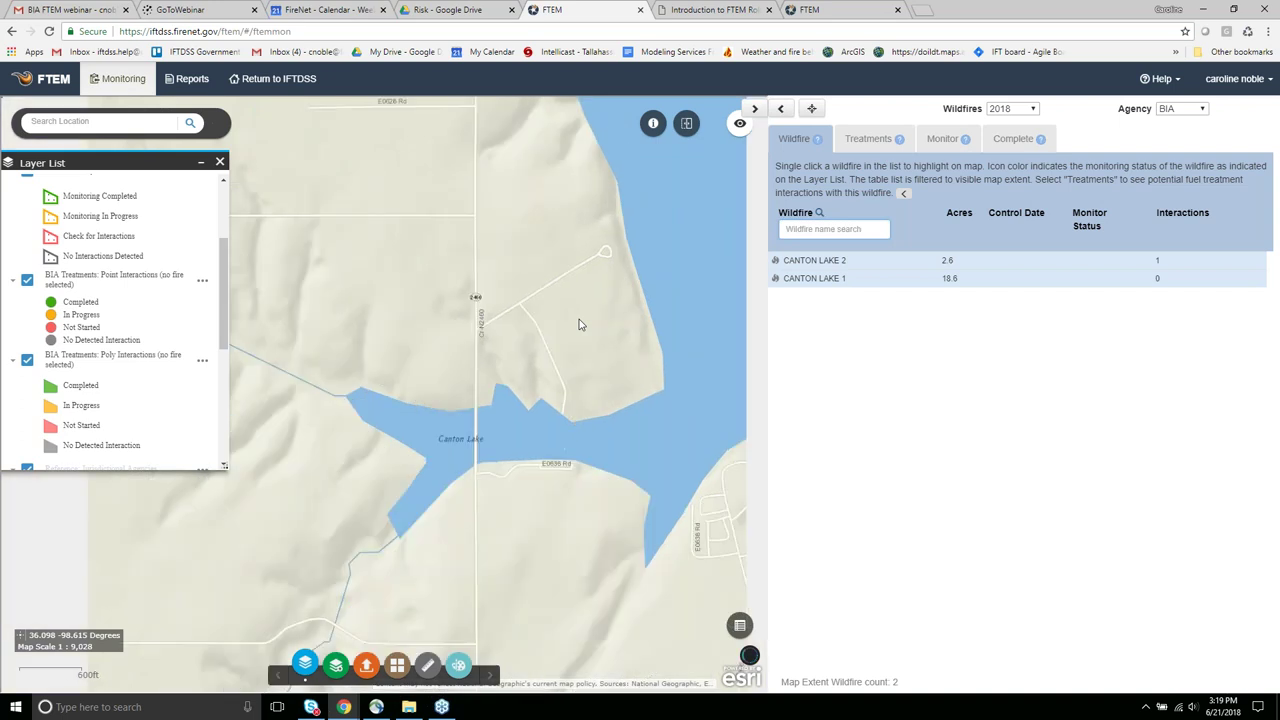
scroll(579, 321, "down", 4)
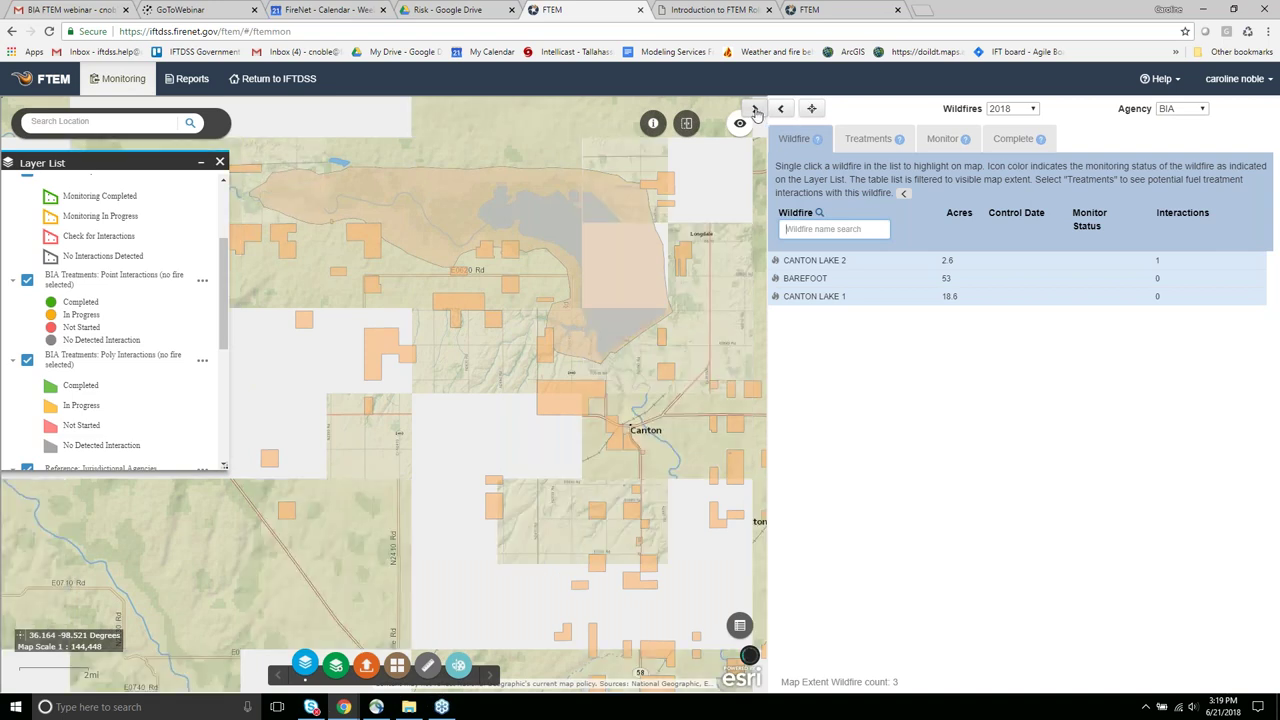
- Switch to the full-screen table view and review the fire details of the Barefoot and Canton Lake 2 wildfires
left_click(756, 110)
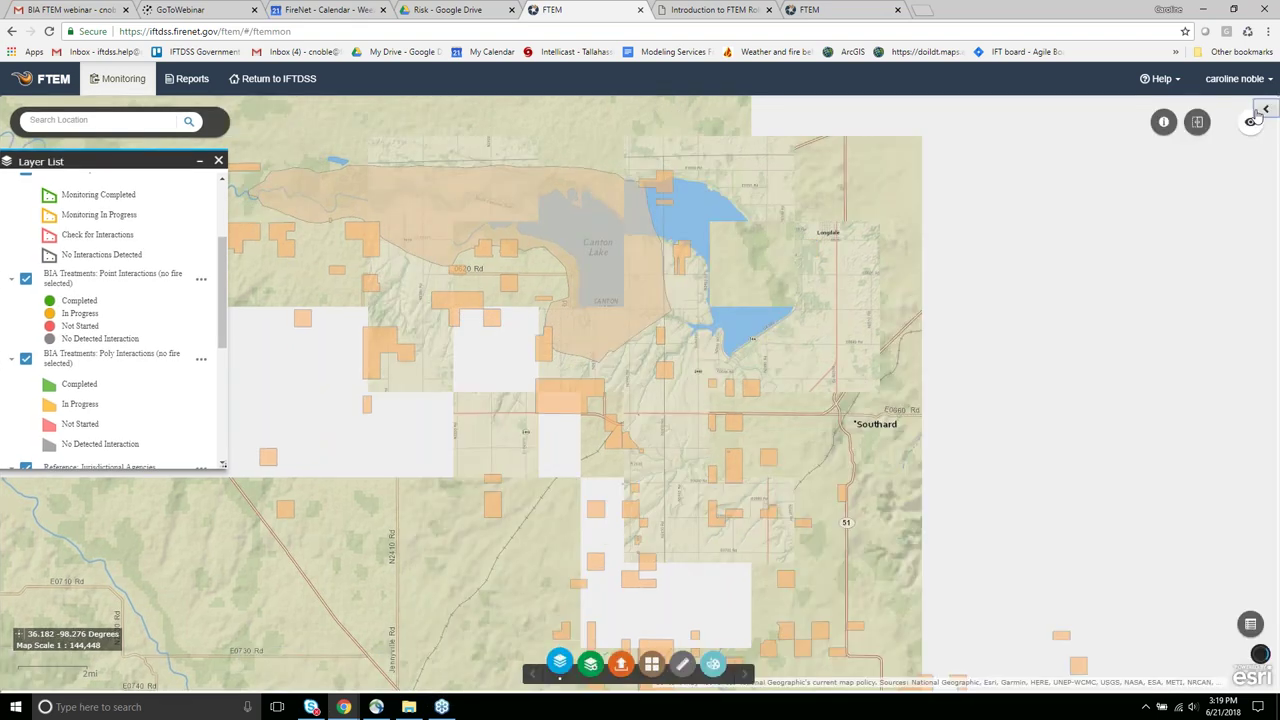
left_click(1263, 110)
left_click(212, 264)
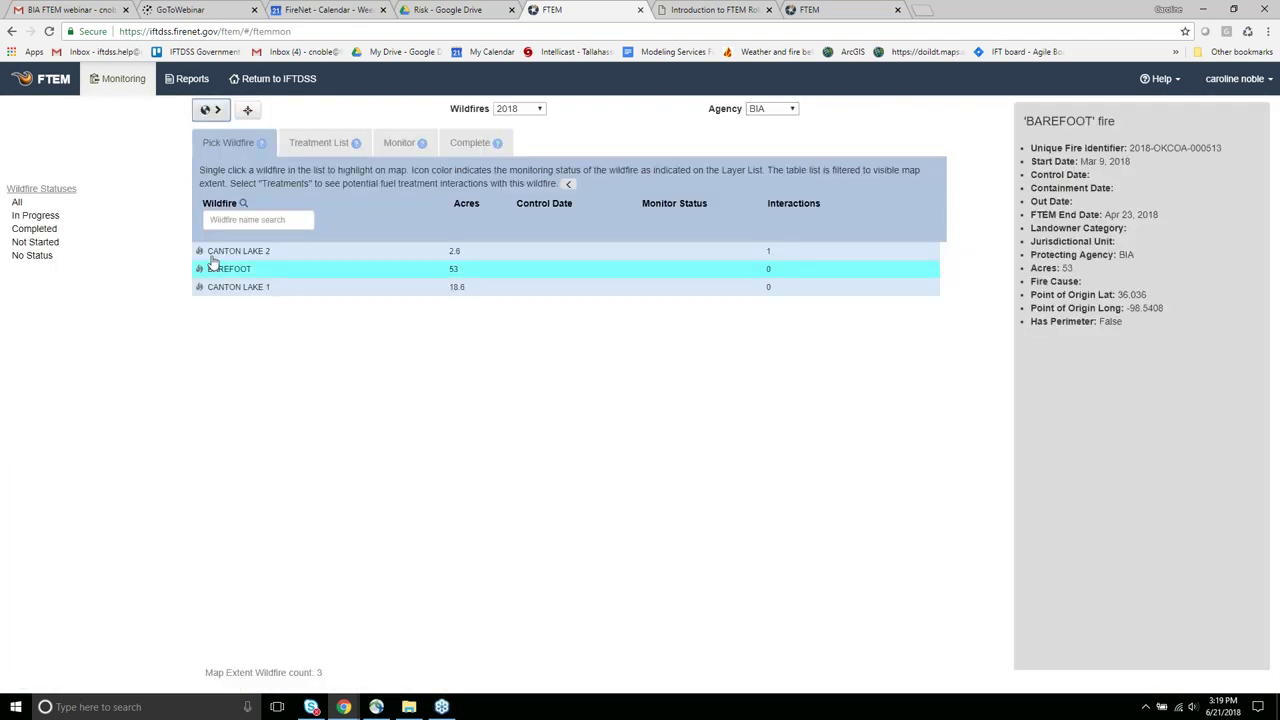
left_click(215, 252)
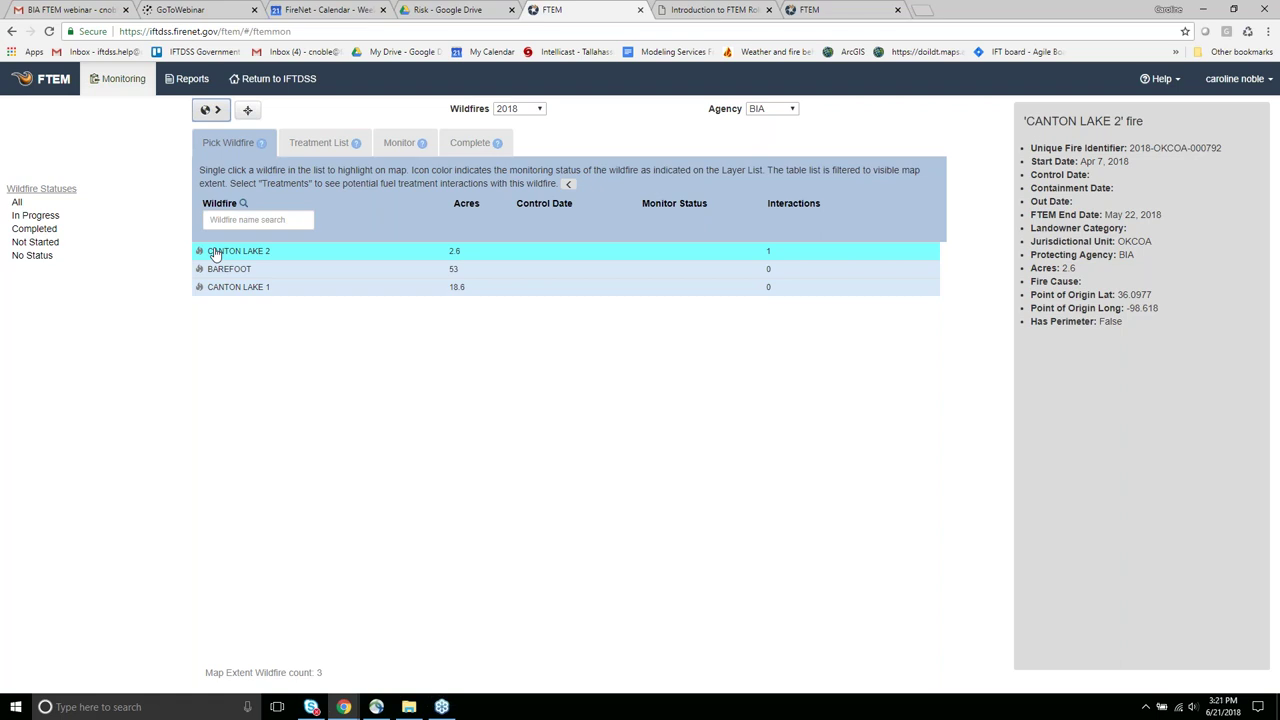
left_click(450, 270)
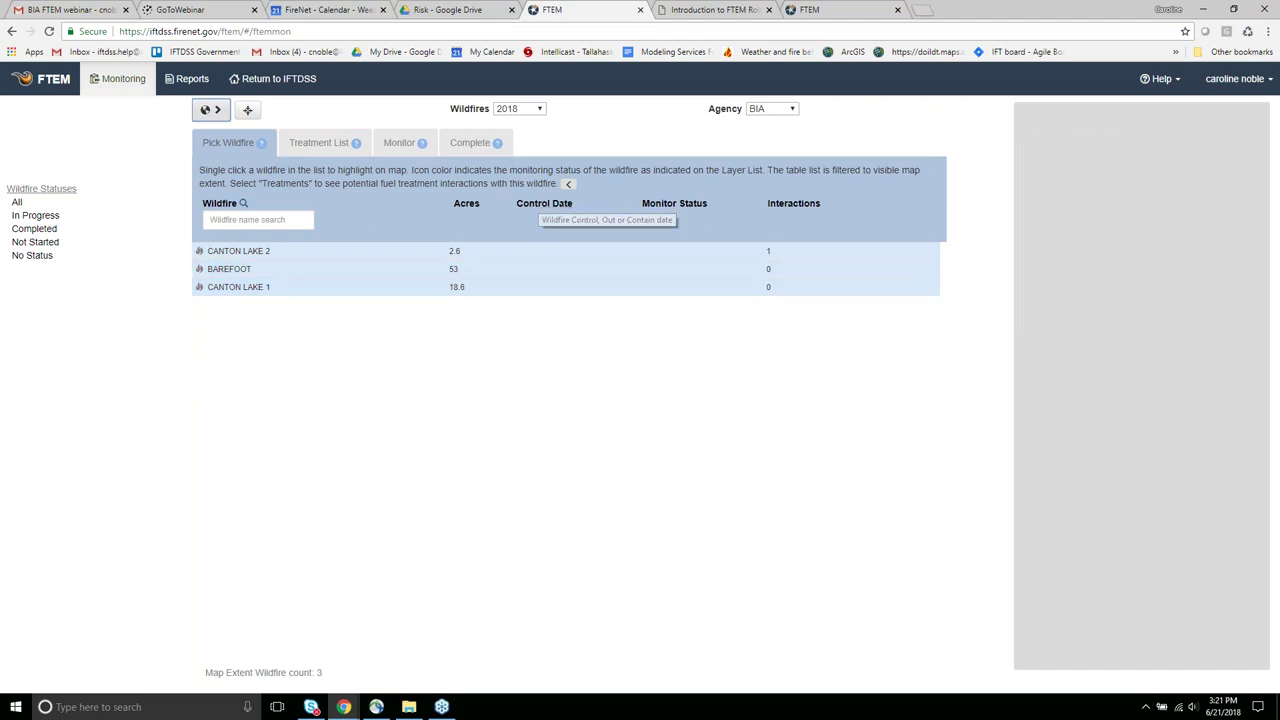
mouse_move(533, 286)
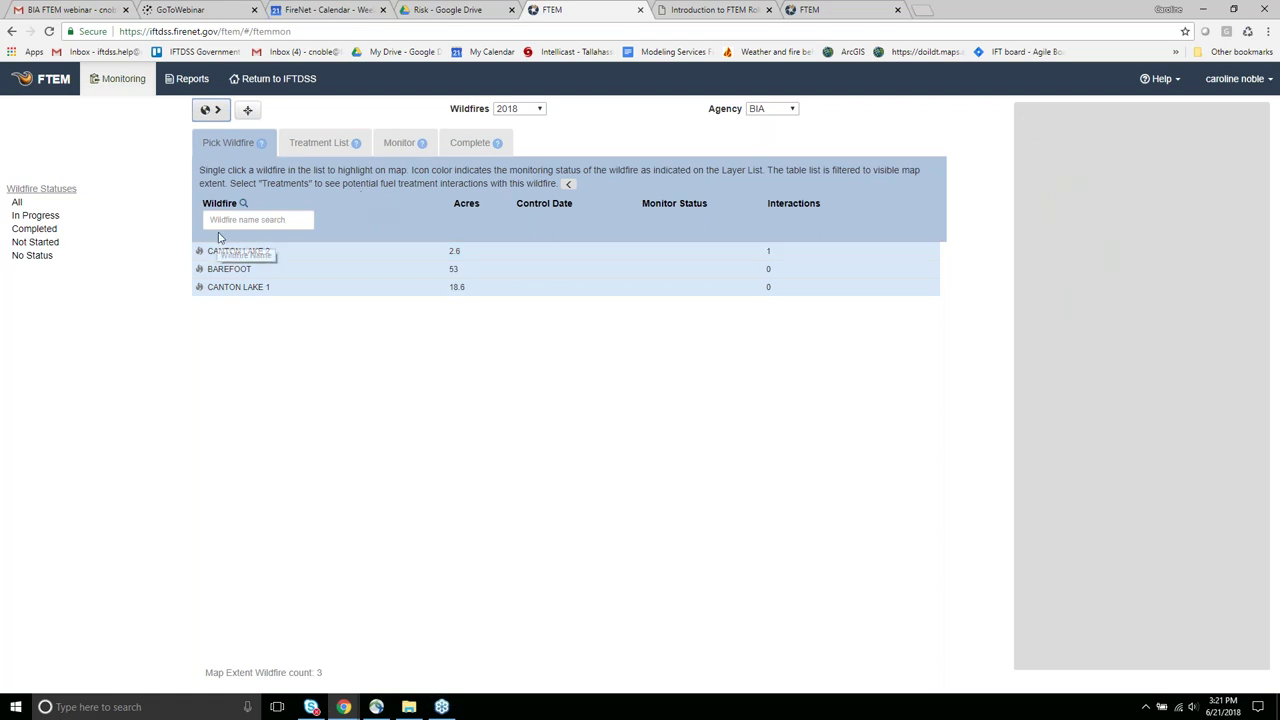
- Filter the wildfire table by the statuses Completed, Not Started, No Status and In Progress, and return to the map view
left_click(35, 229)
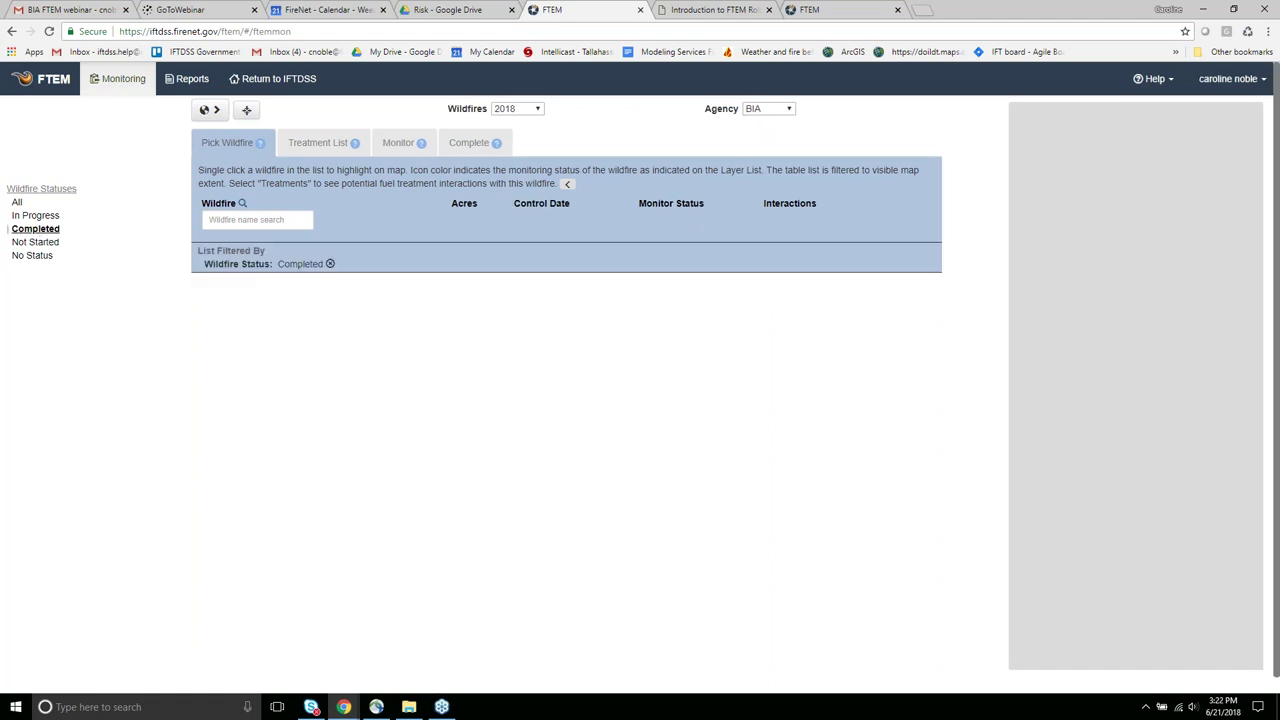
left_click(35, 242)
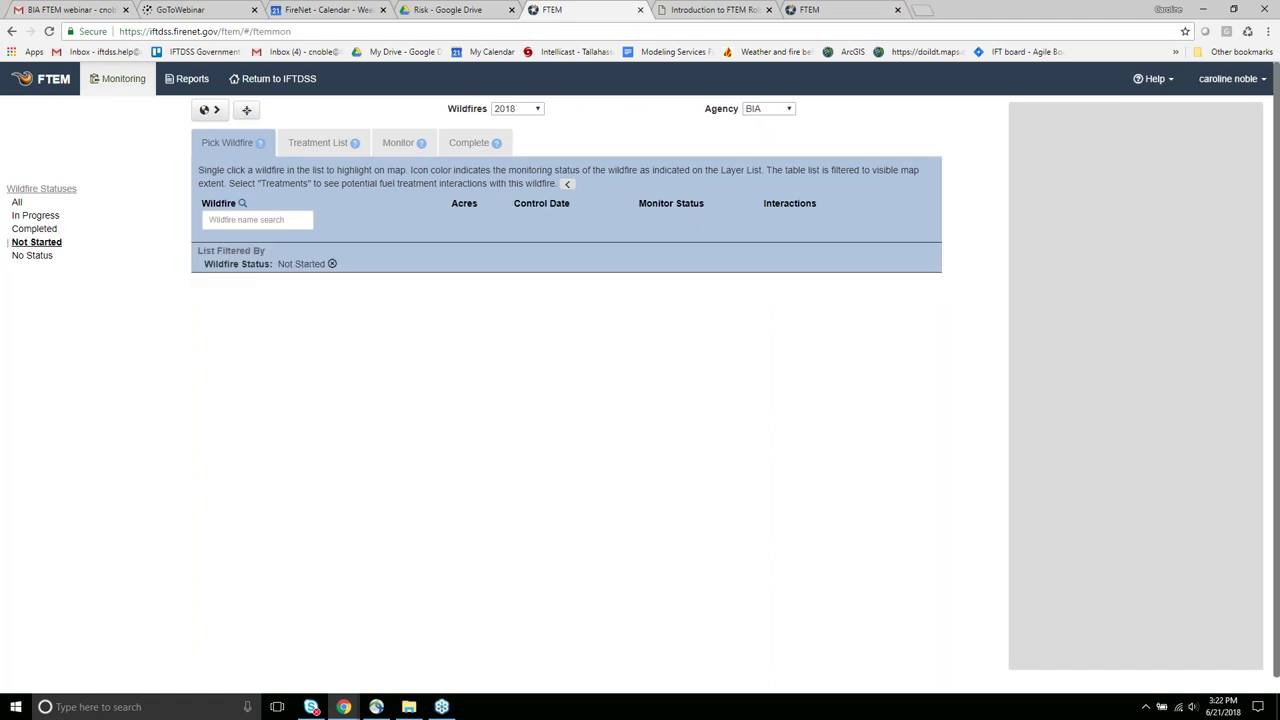
left_click(32, 256)
left_click(37, 216)
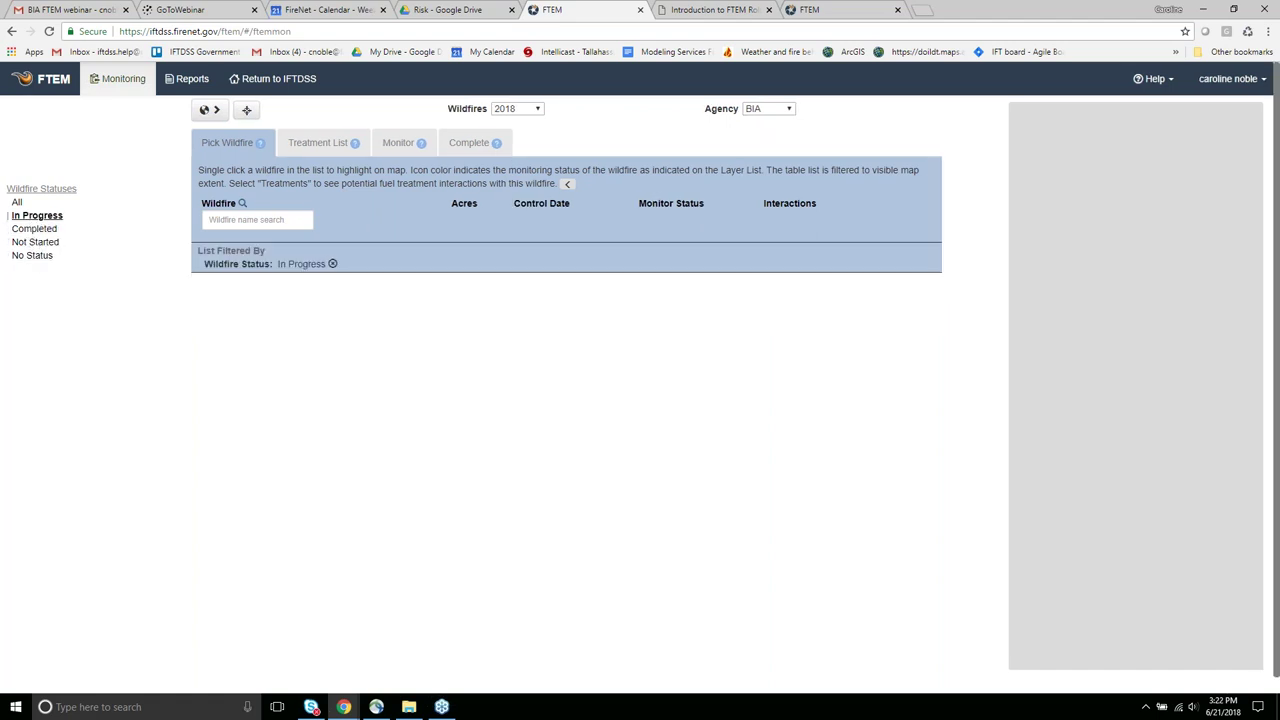
left_click(217, 111)
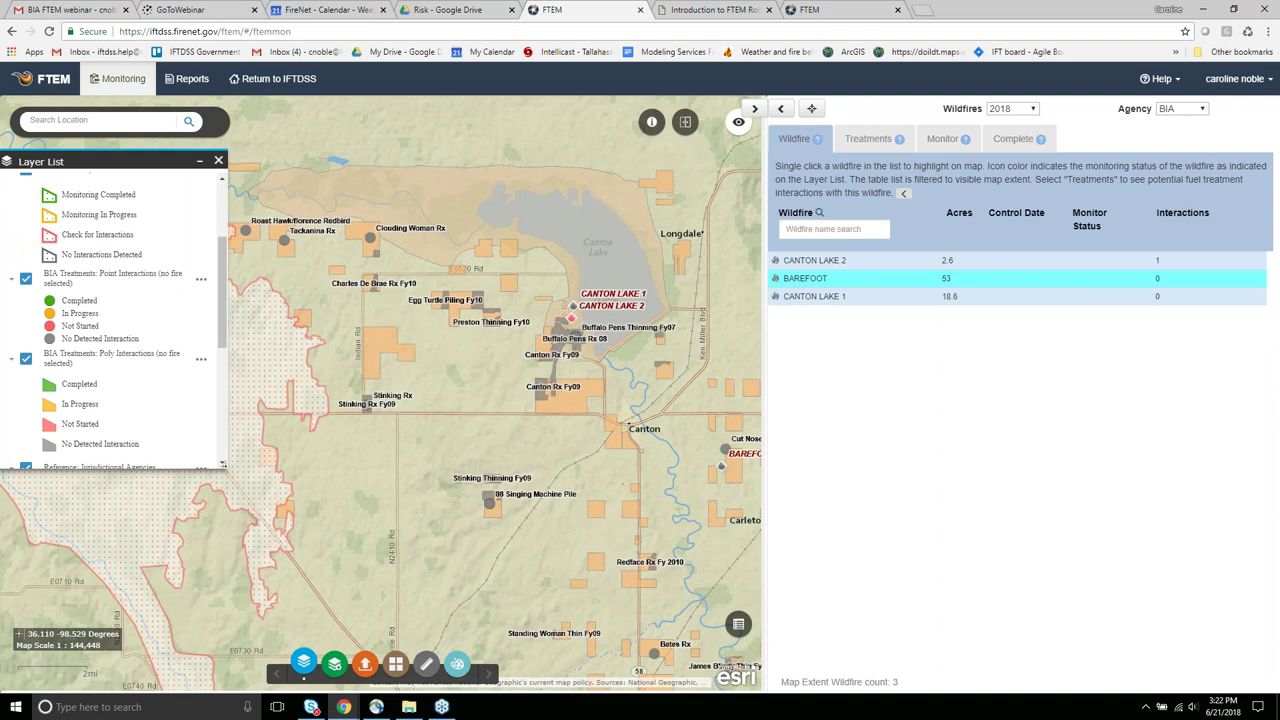
- Switch the active agency to BLM and back to BIA, with the map showing Oklahoma and the neighbouring states
scroll(547, 352, "down", 2)
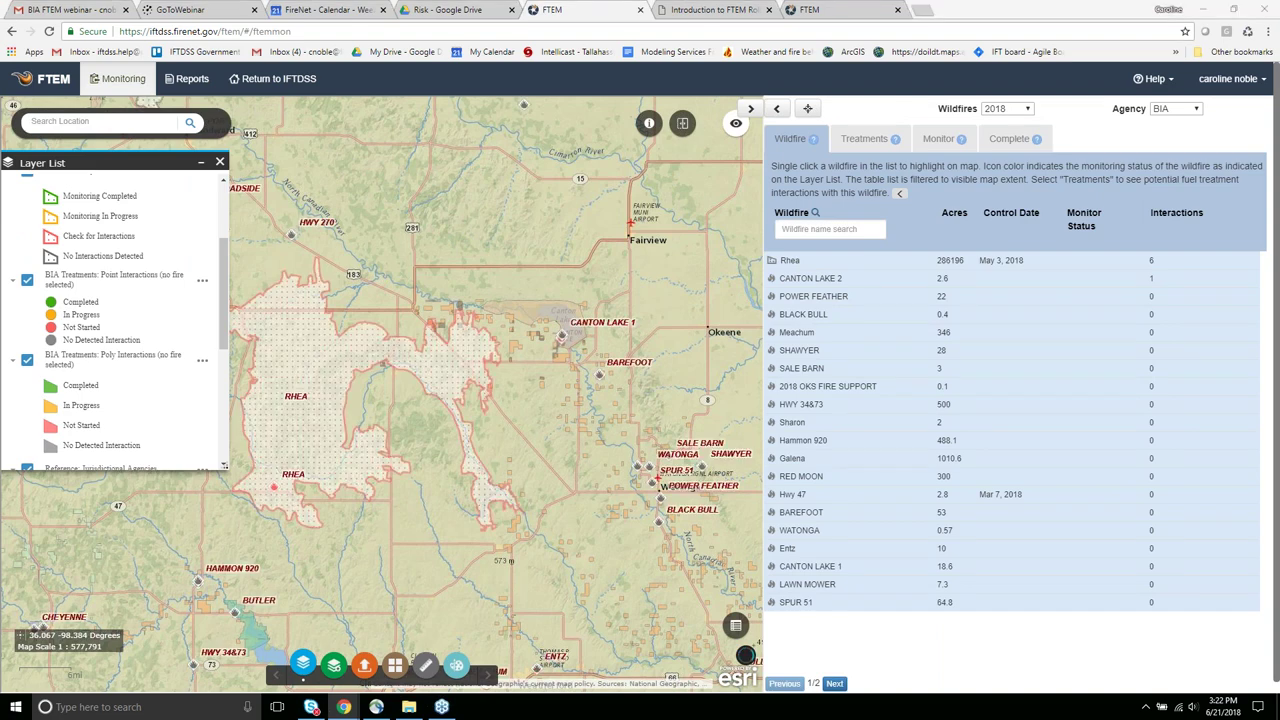
left_click(1176, 108)
left_click(1185, 137)
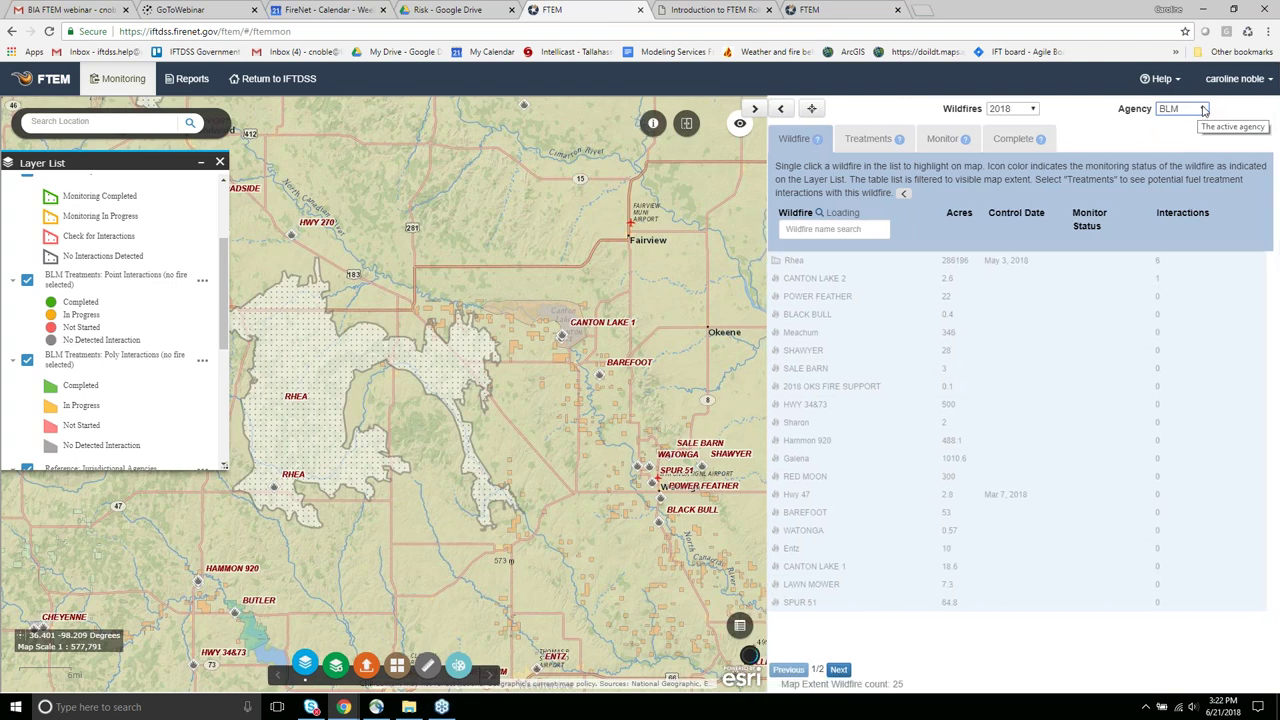
left_click(1194, 110)
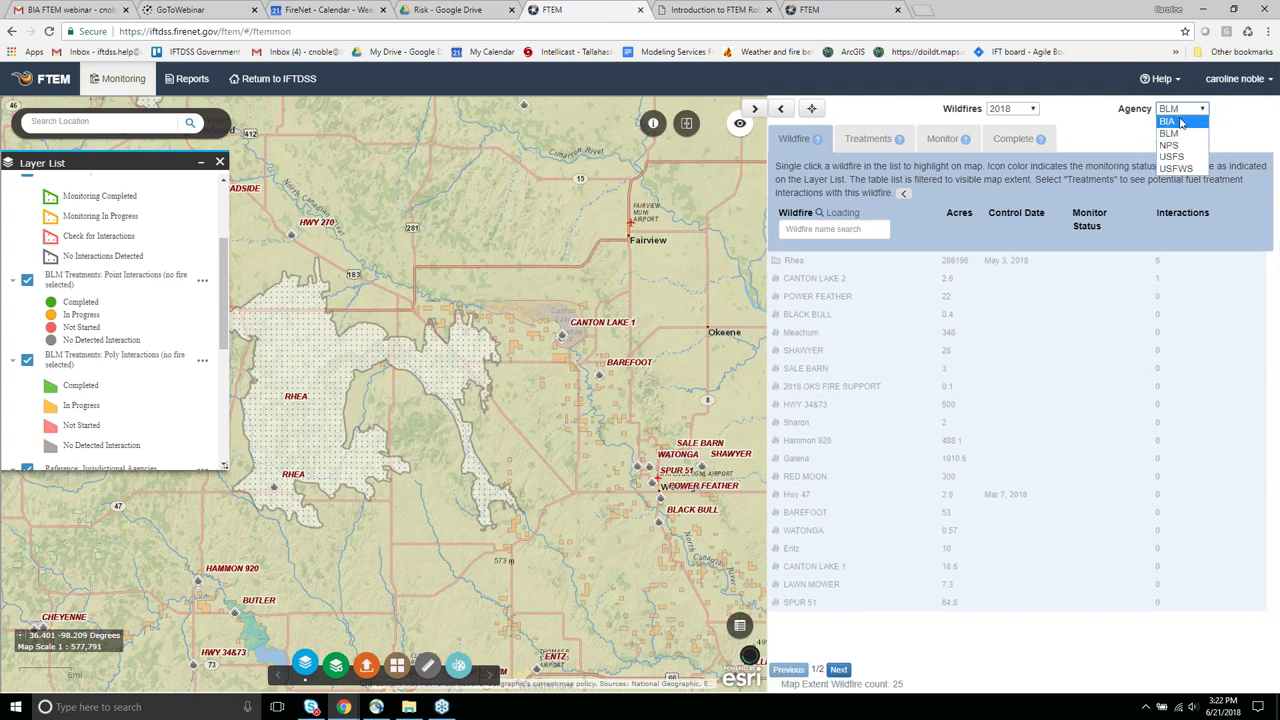
left_click(1168, 121)
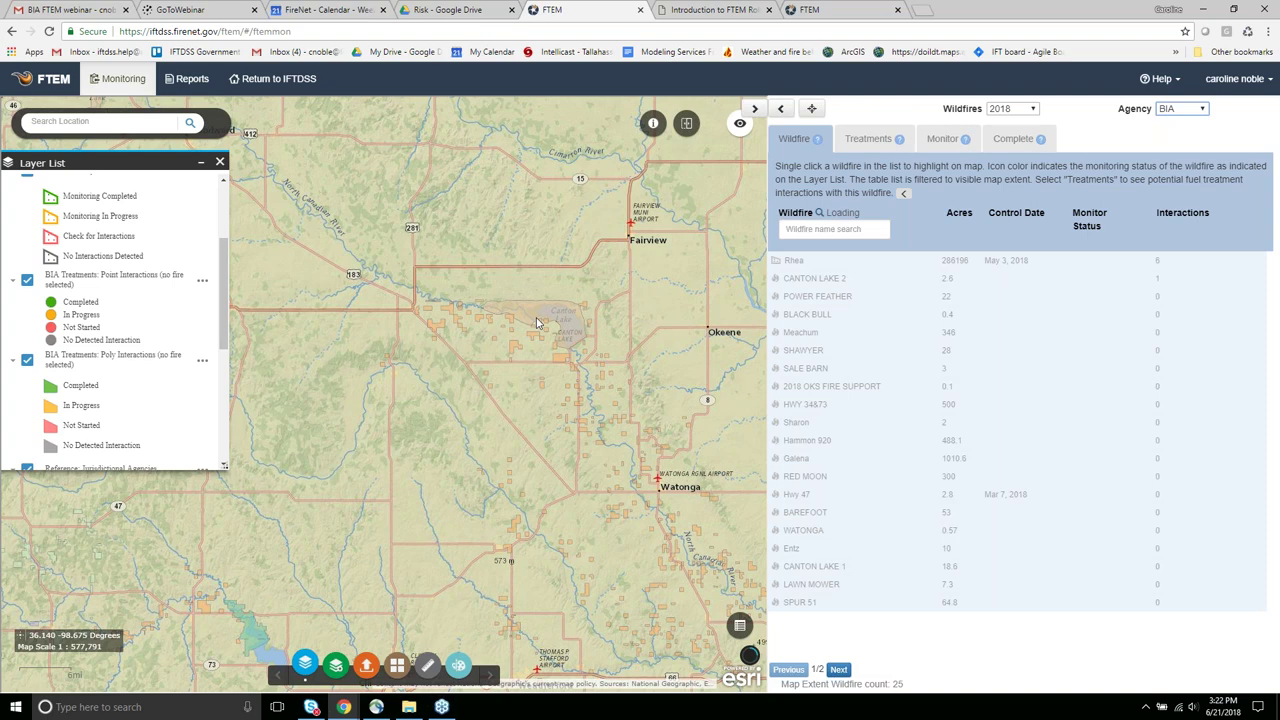
scroll(536, 323, "down", 1)
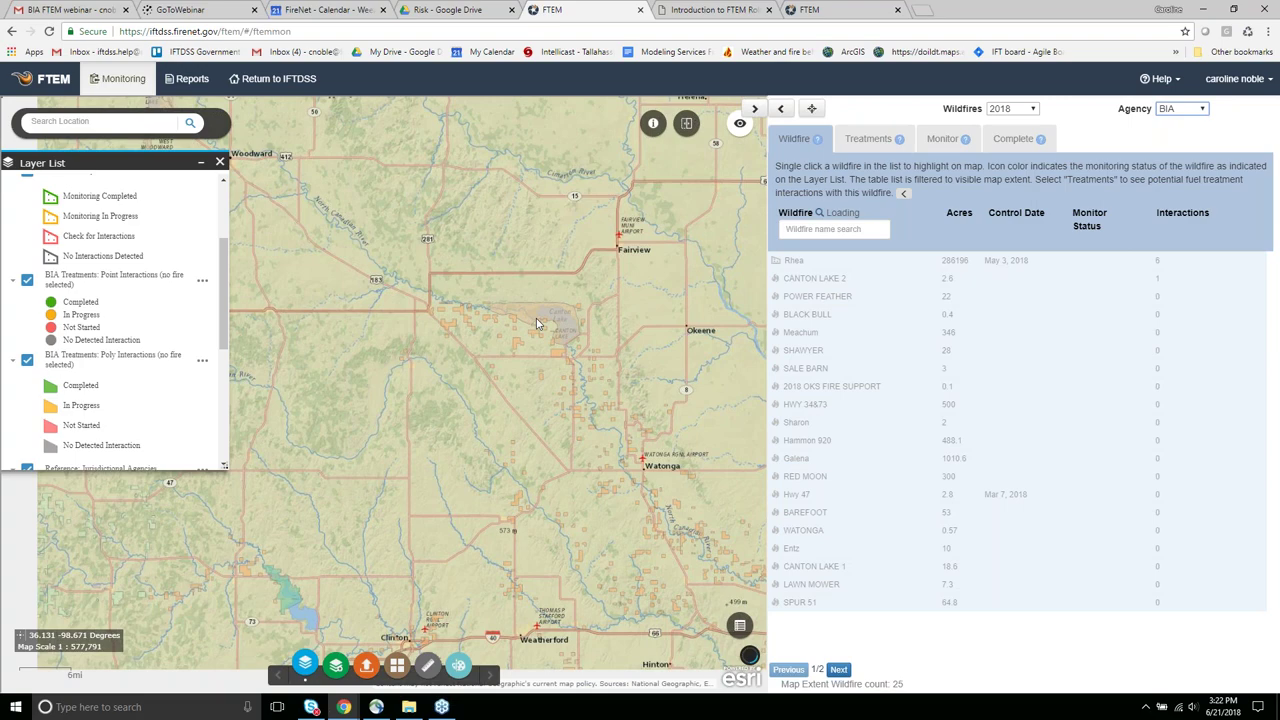
scroll(536, 318, "down", 2)
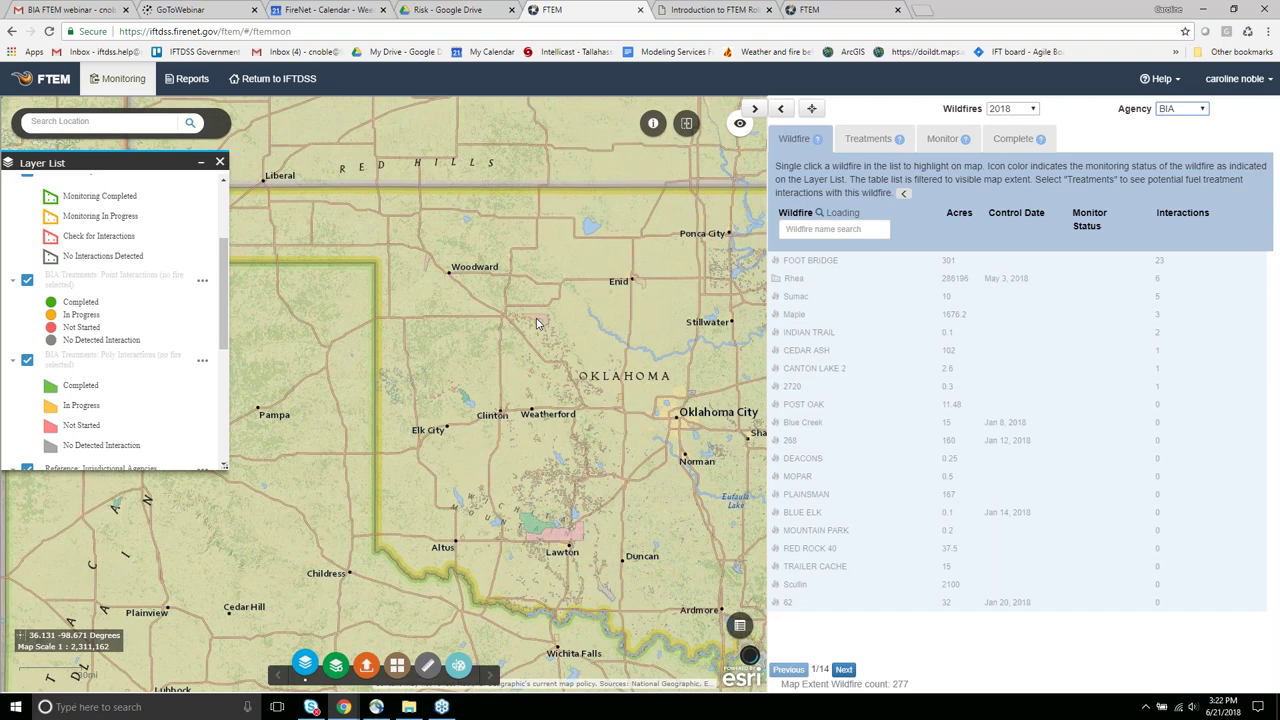
scroll(536, 322, "down", 1)
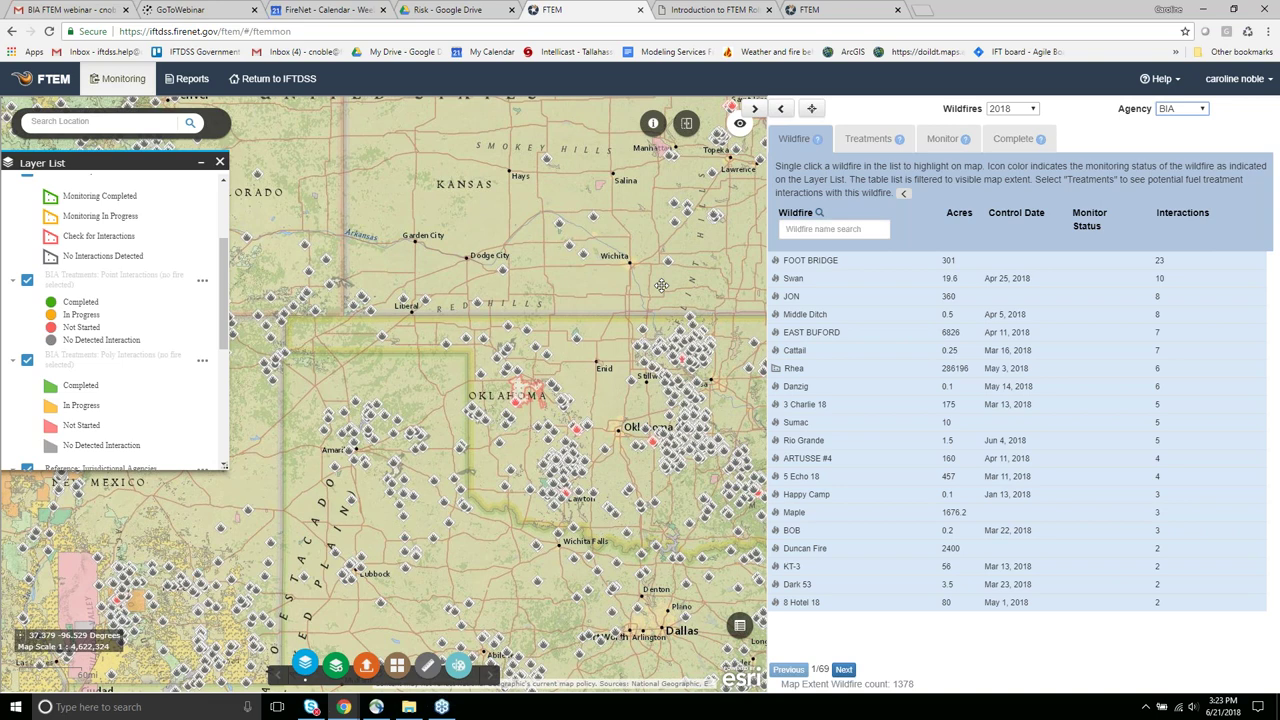
left_click_drag(661, 285, 601, 282)
- Switch to the QA site's FTEM tab and search the wildfires there by the name Canton Lake 2
left_click(1240, 78)
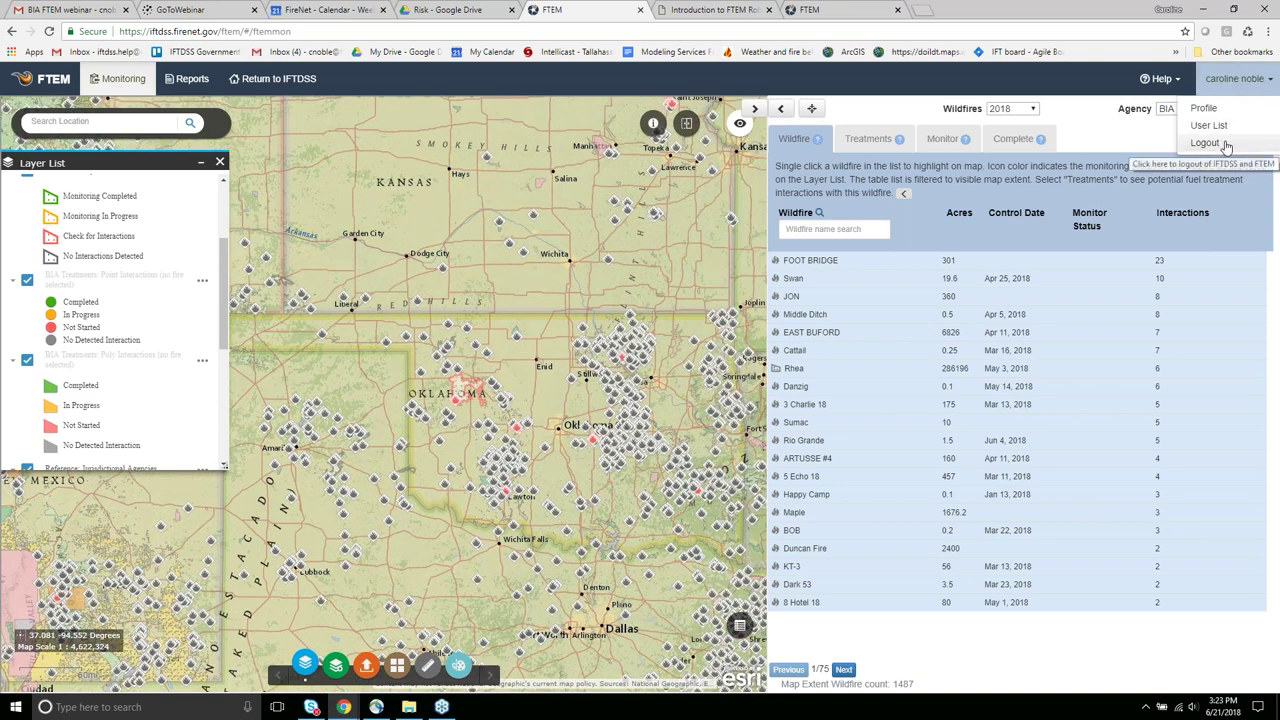
left_click(841, 10)
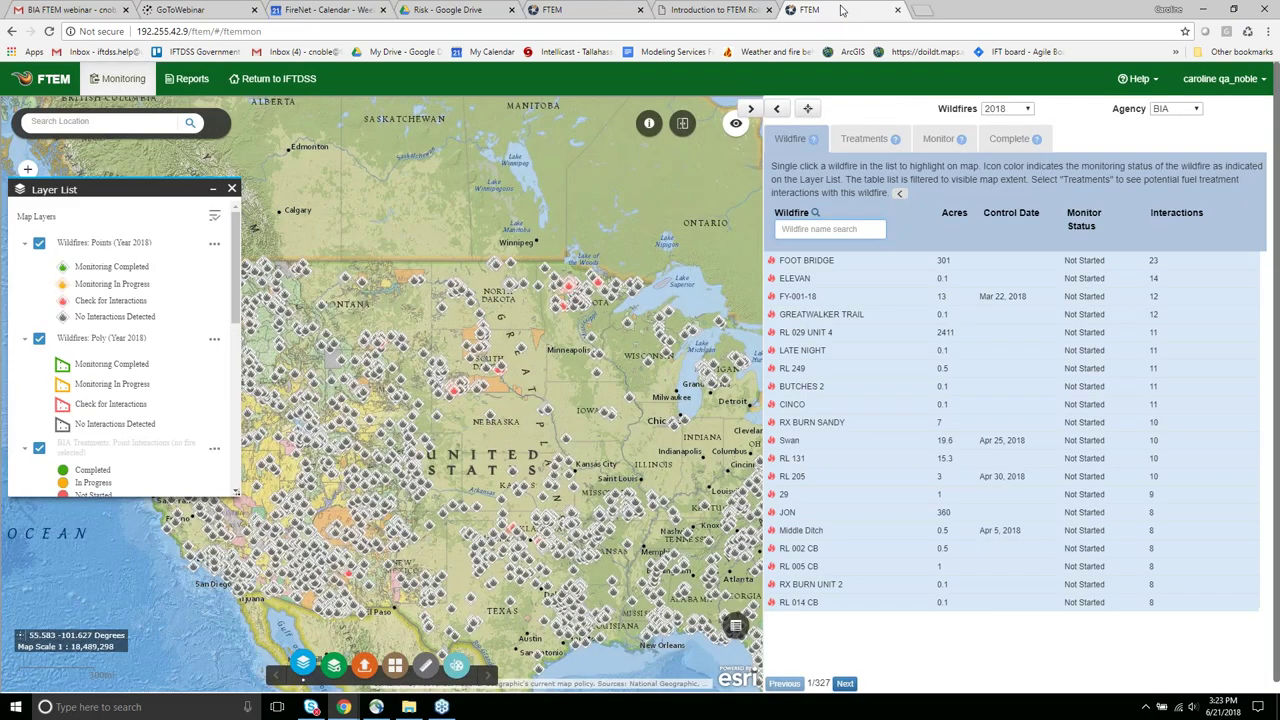
left_click(829, 229)
left_click(817, 248)
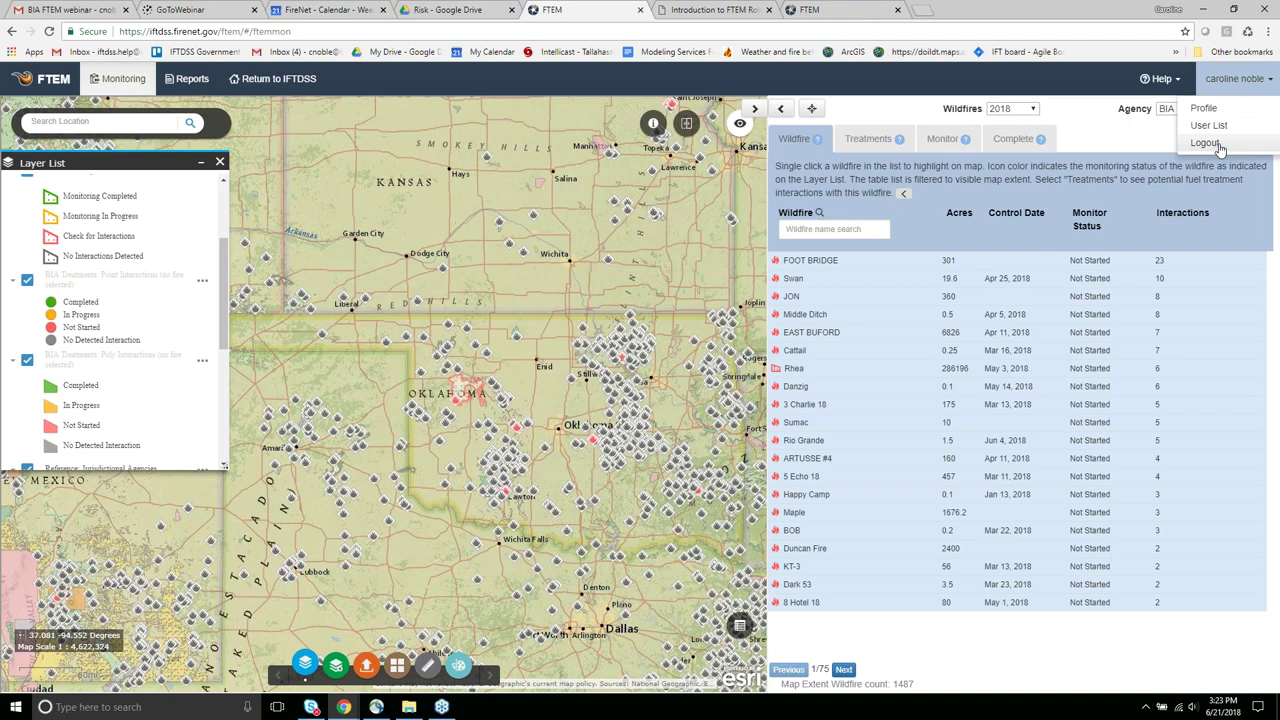
- Log out of the production site, sign back in to IFTDSS with the saved account credentials, and reopen FTEM Monitoring
left_click(1218, 146)
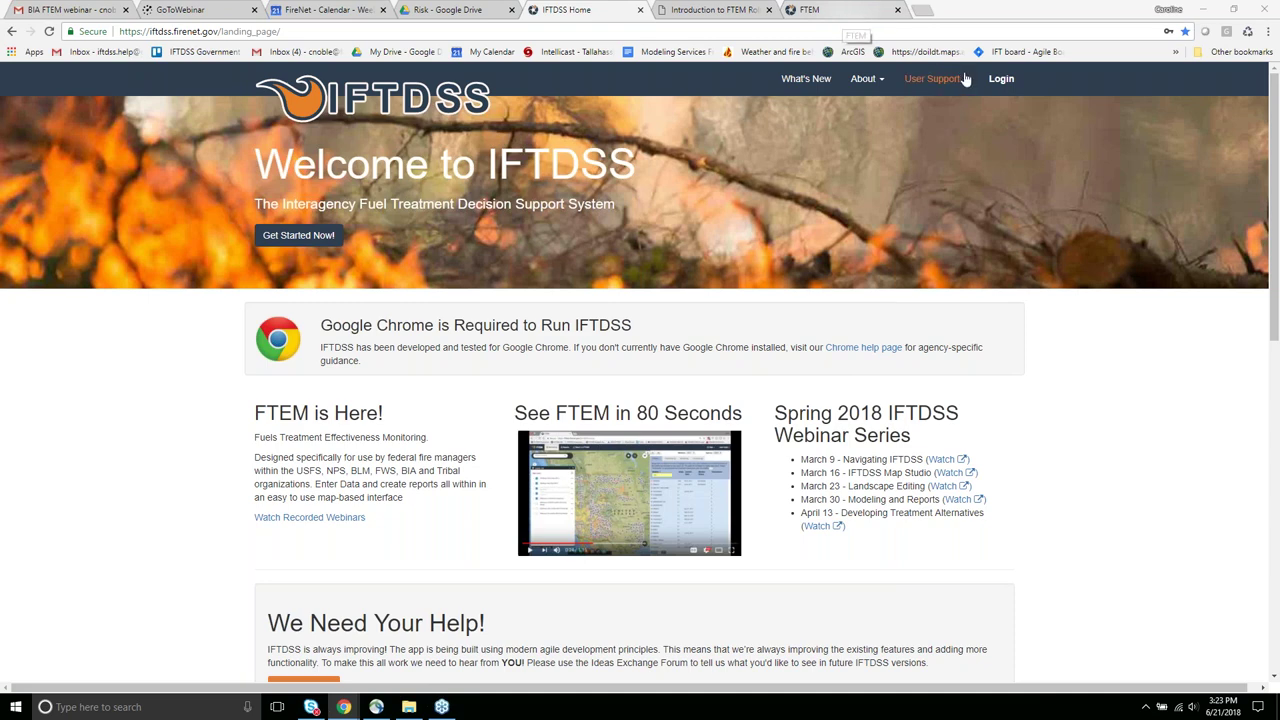
left_click(998, 86)
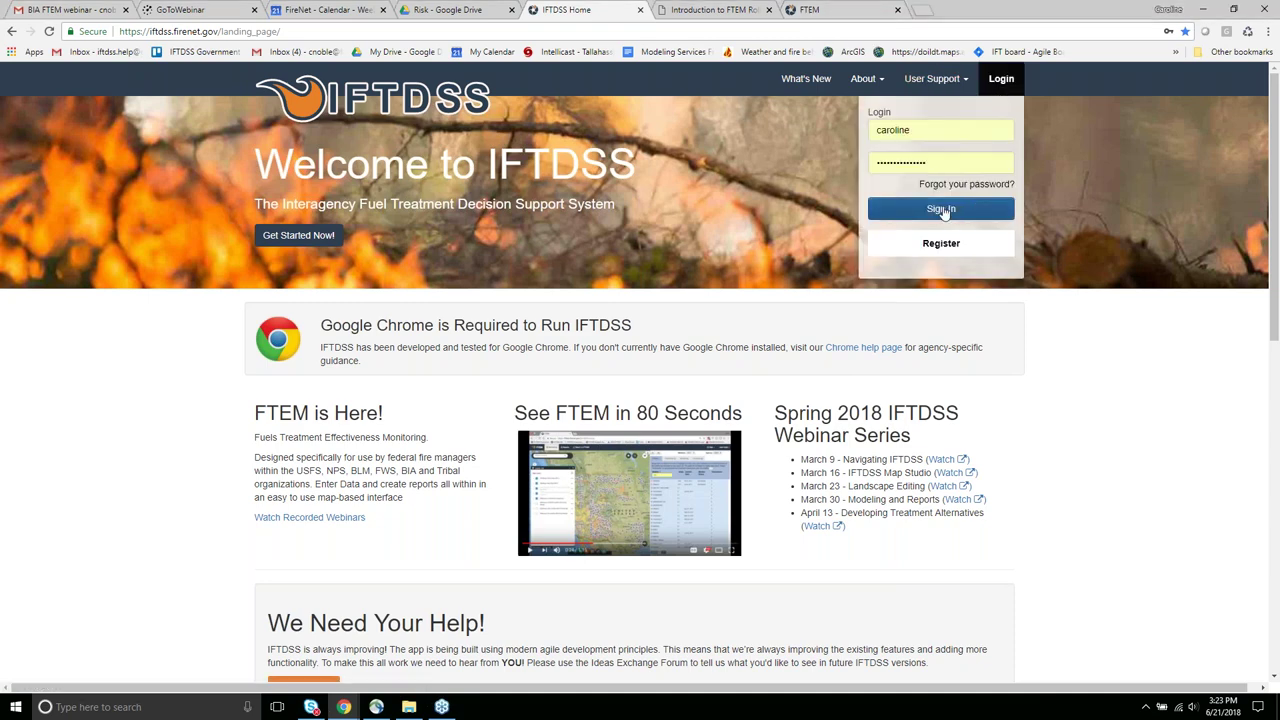
left_click(975, 209)
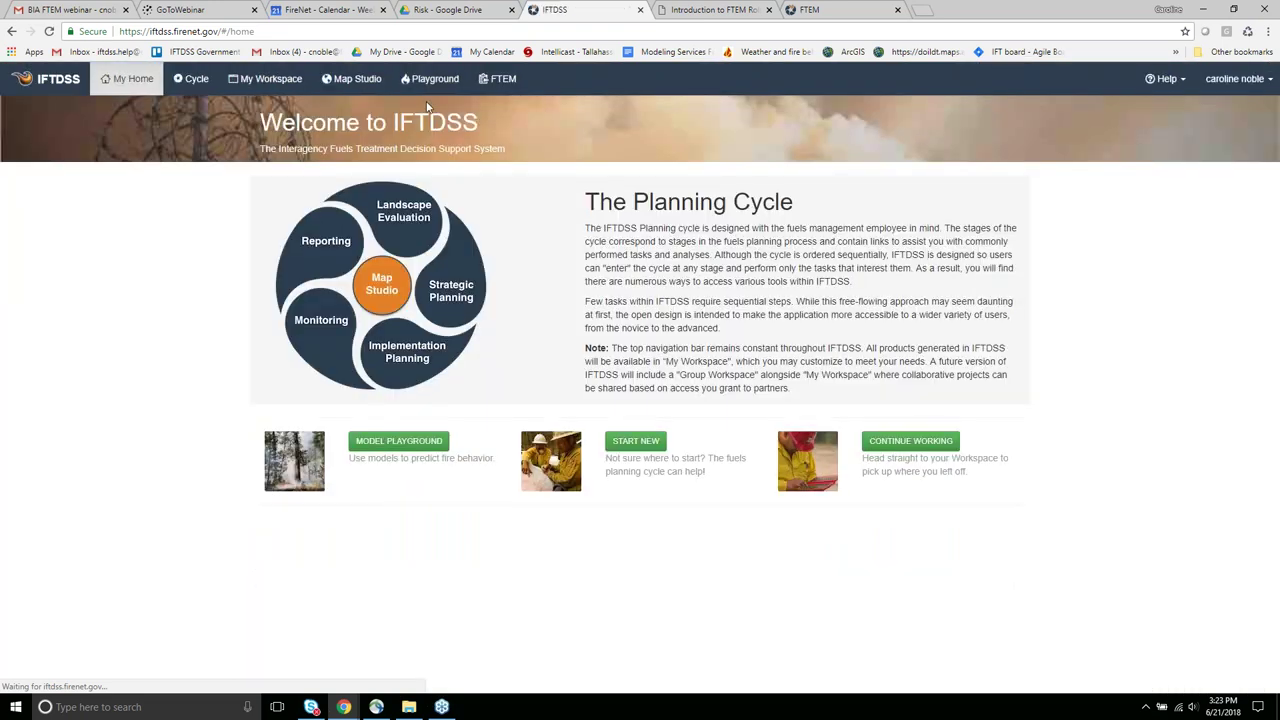
left_click(502, 88)
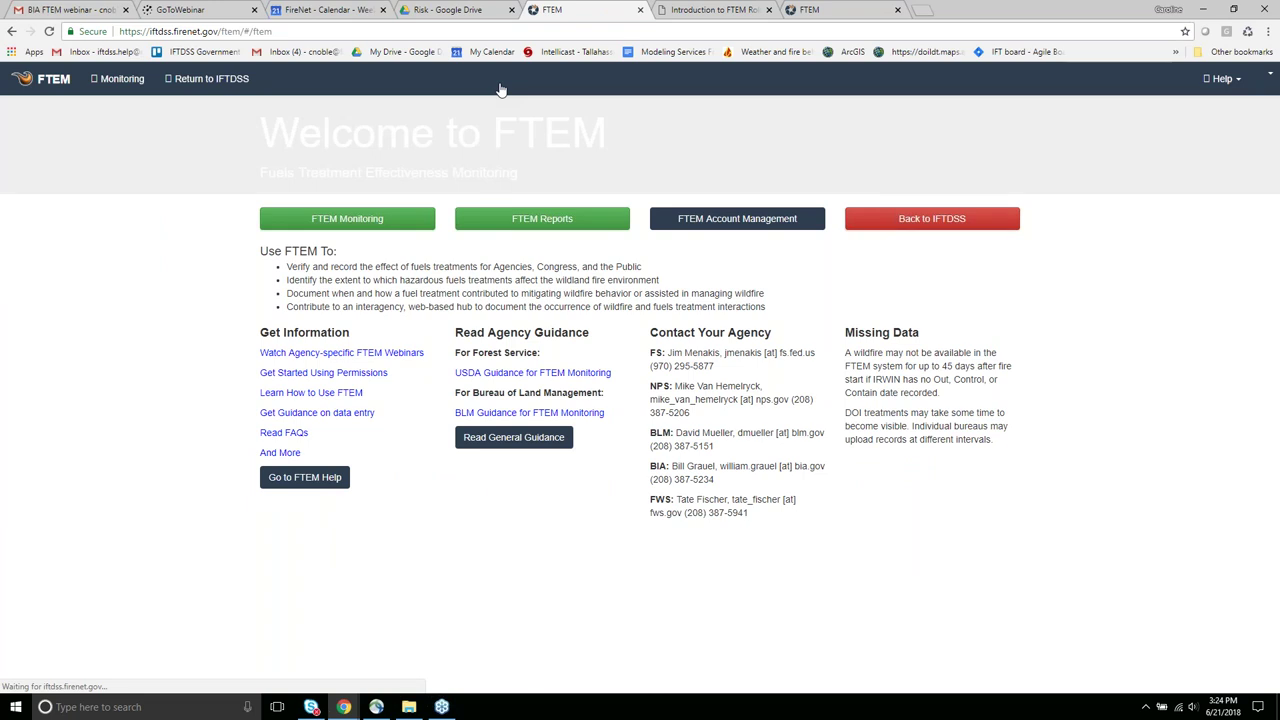
left_click(335, 220)
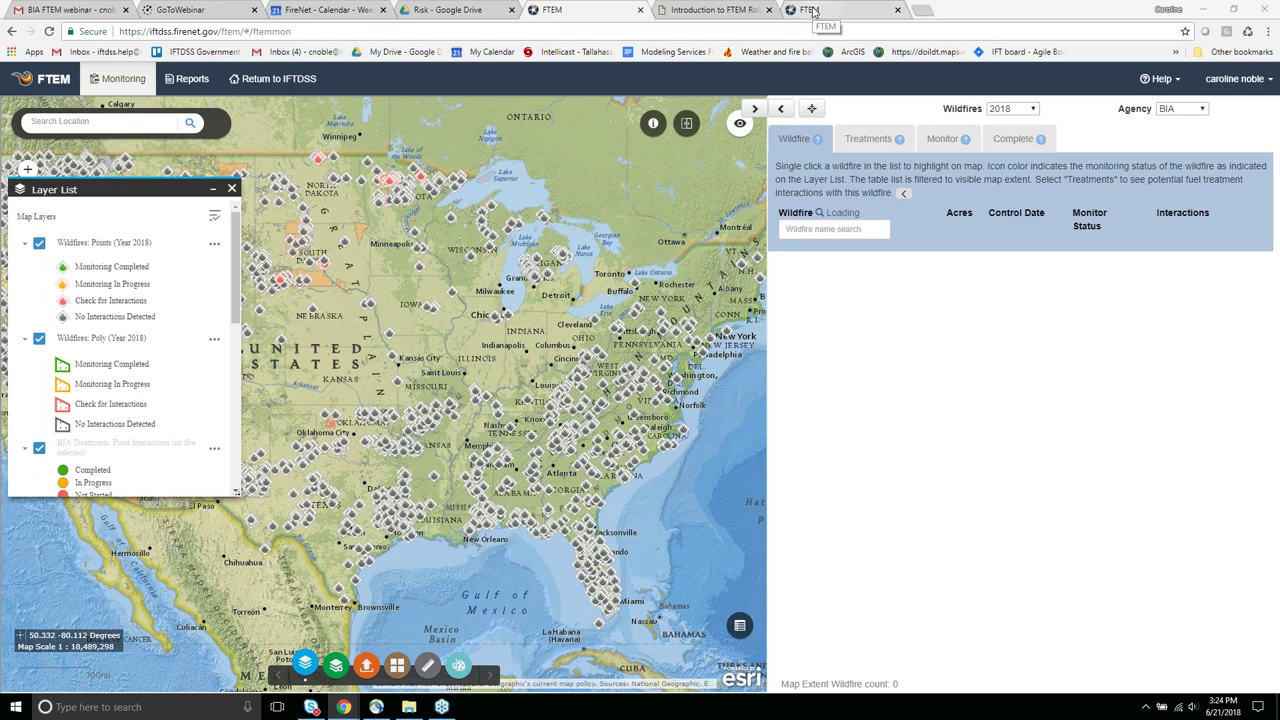
- Select the Canton Lake 2 wildfire on the QA site, zoom the map to it and open its treatments list
left_click(813, 11)
left_click(815, 262)
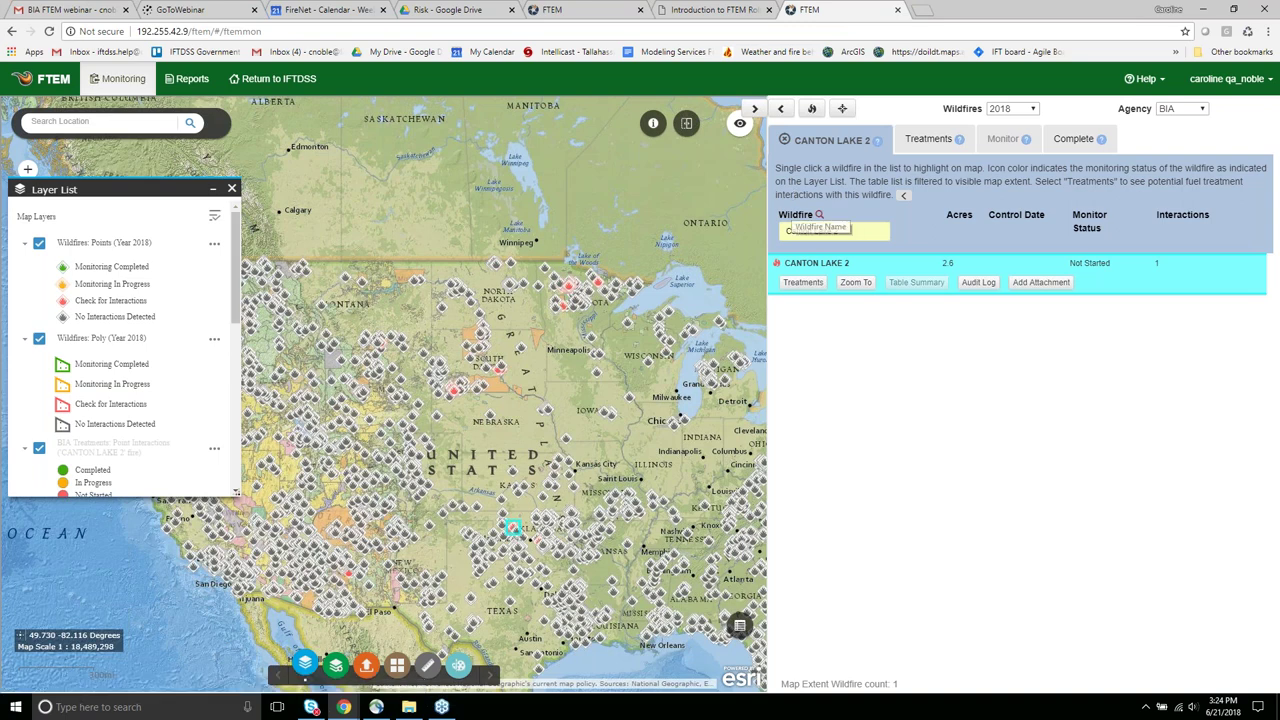
left_click(855, 283)
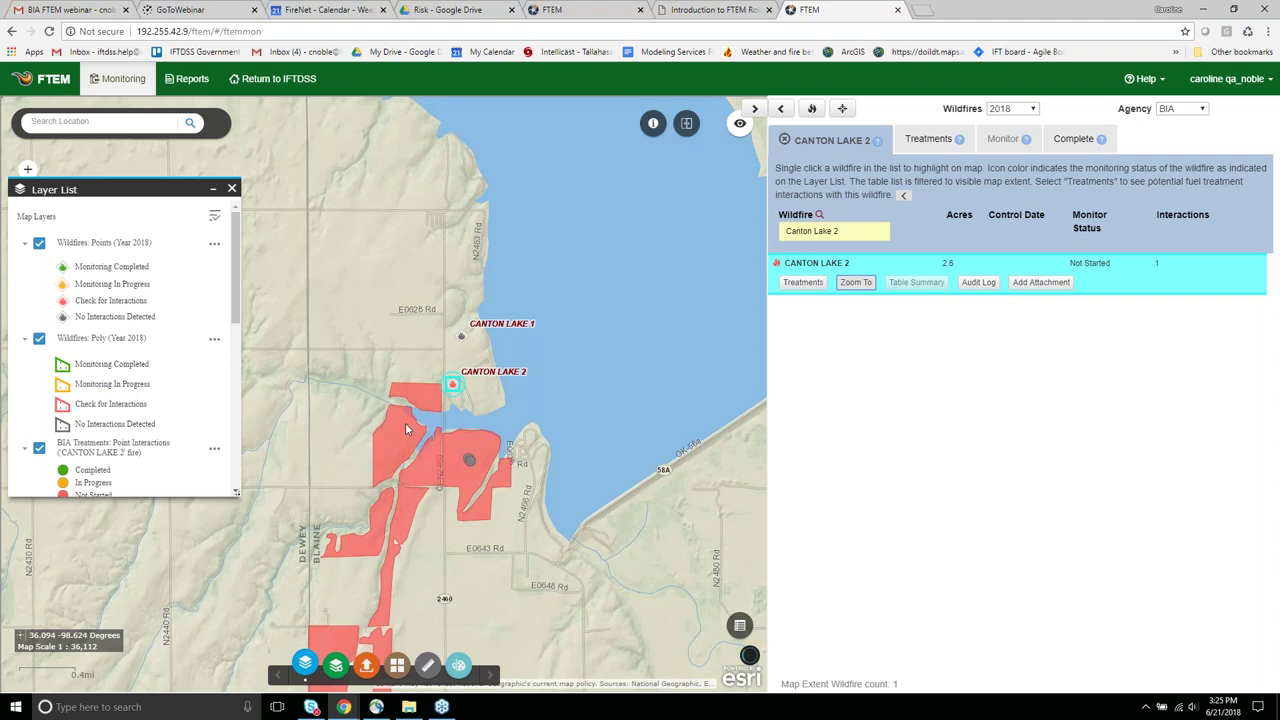
scroll(405, 426, "up", 1)
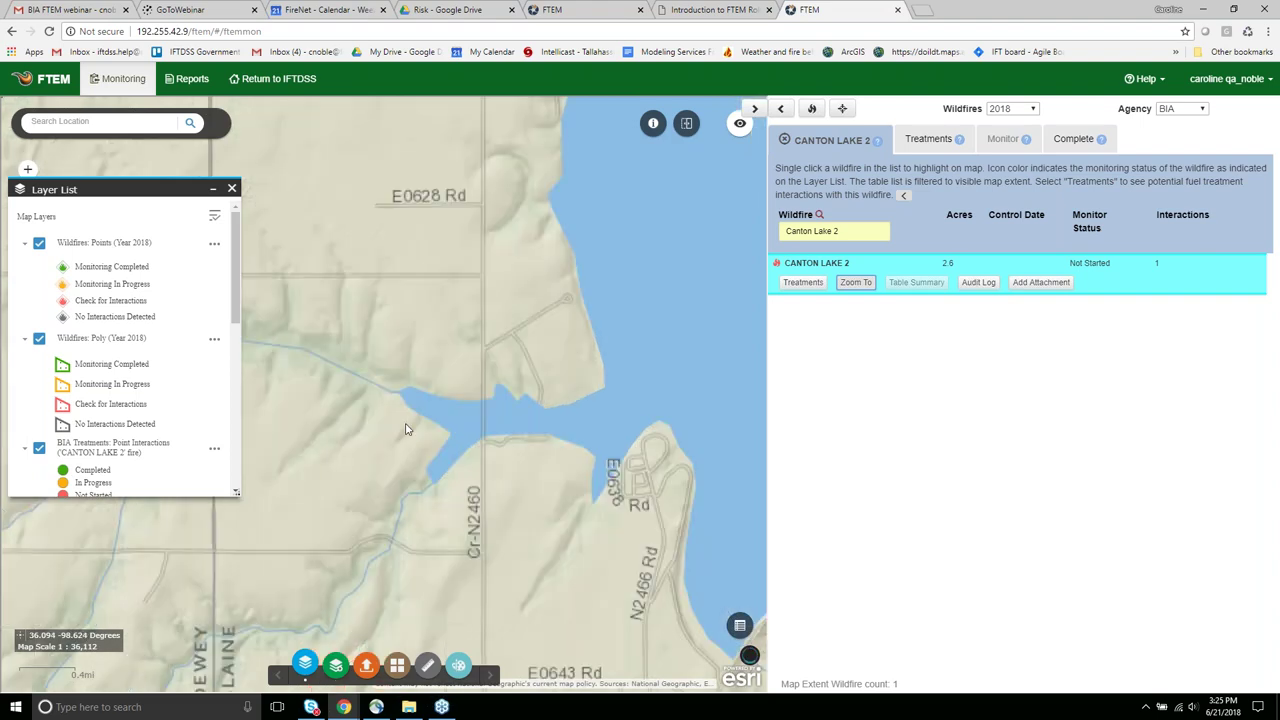
scroll(499, 344, "up", 1)
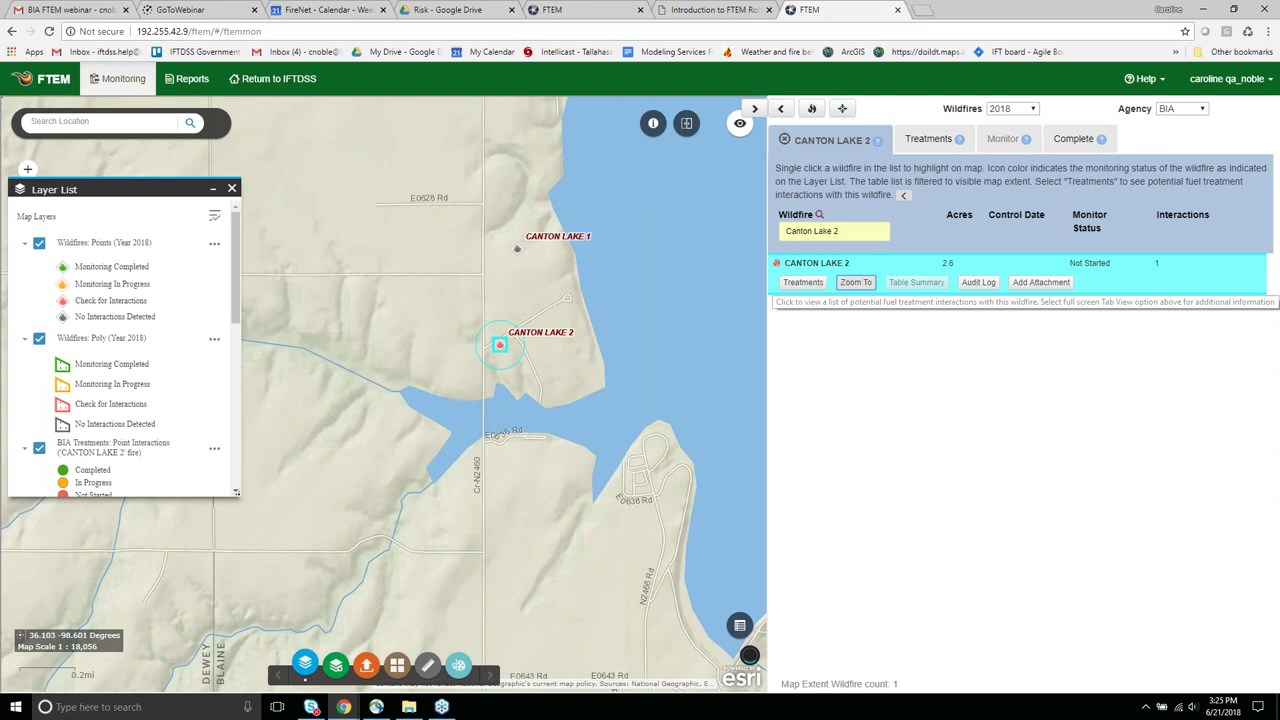
left_click(801, 282)
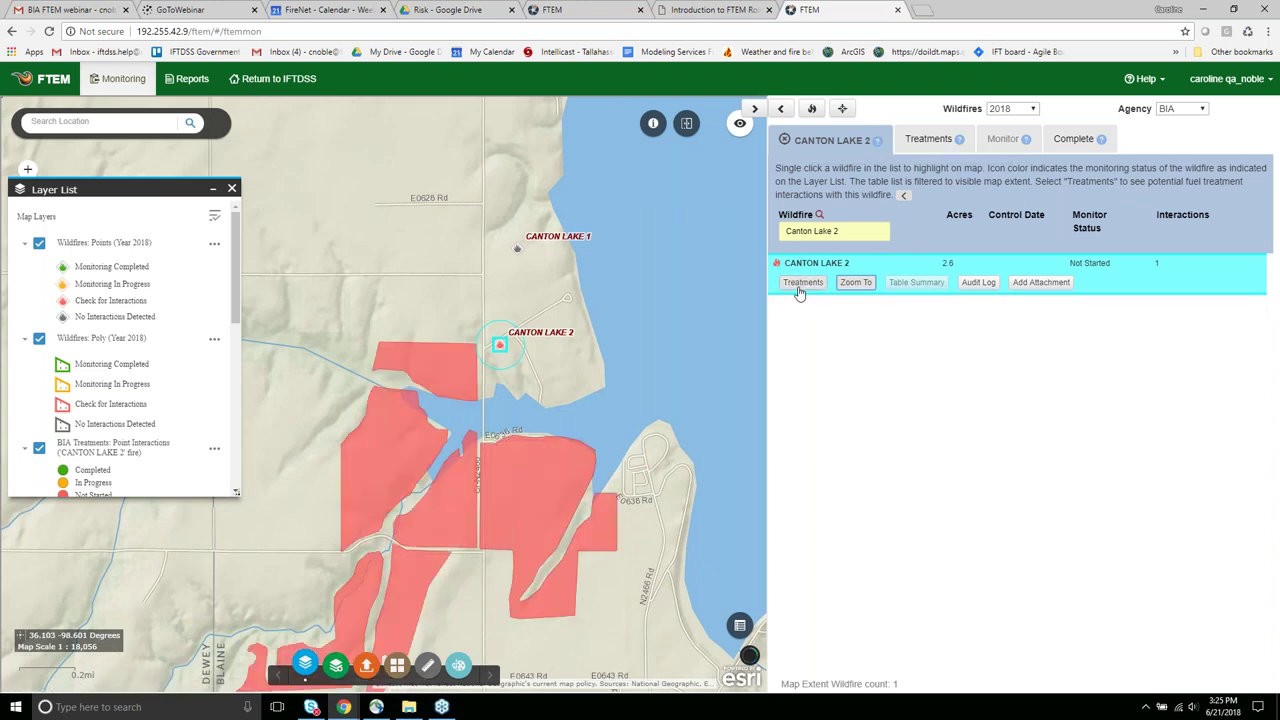